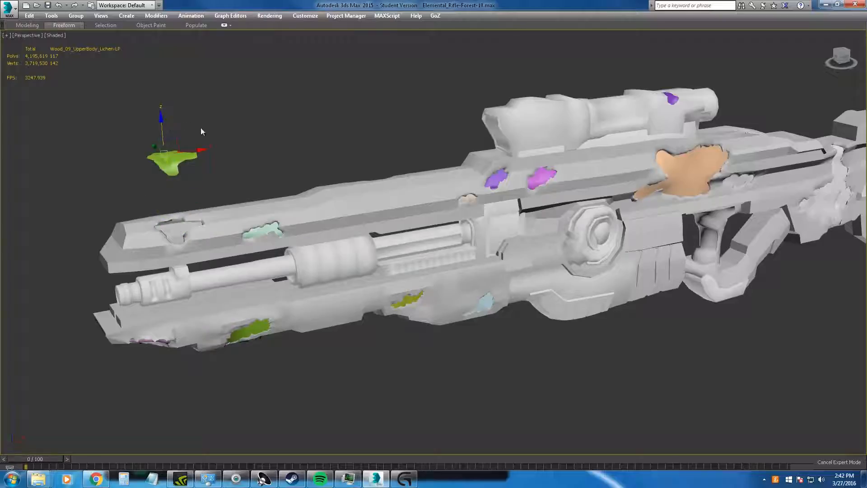
# Try moving the large orange patch up off the upper body, and undo the move.
pyautogui.click(263, 233)
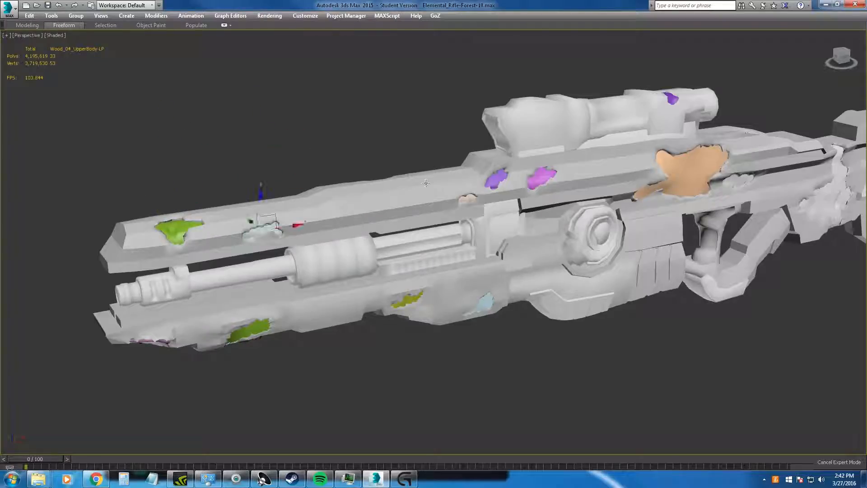
pyautogui.click(547, 180)
pyautogui.click(685, 154)
pyautogui.moveTo(685, 154); pyautogui.dragTo(689, 69)
pyautogui.hotkey('ctrl', 'z')
# Display edged faces and examine the mesh around the green patch near the lower body's front end.
pyautogui.moveTo(673, 140); pyautogui.dragTo(571, 164, button='middle')
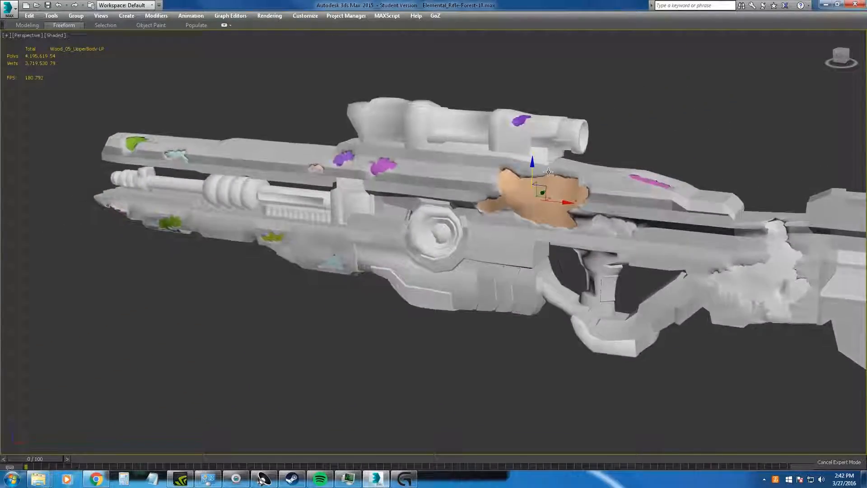
pyautogui.moveTo(368, 219)
pyautogui.keyDown('alt'); pyautogui.mouseDown(button='middle')
pyautogui.moveTo(260, 237)
pyautogui.moveTo(355, 220)
pyautogui.mouseUp(button='middle'); pyautogui.keyUp('alt')
pyautogui.scroll(6, 353, 216)
pyautogui.press('F4')
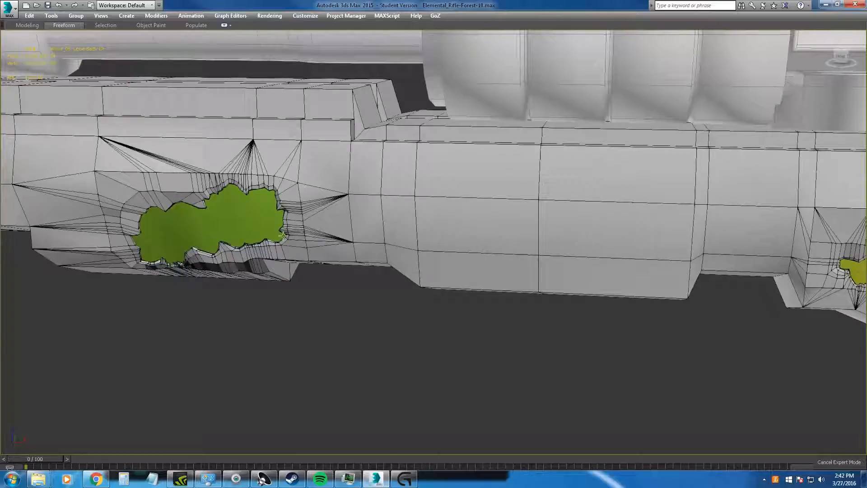
pyautogui.click(346, 209)
# Select the green lichen patch at the upper body's front end and compare it with and without edged faces.
pyautogui.scroll(-3, 346, 208)
pyautogui.keyDown('alt'); pyautogui.moveTo(346, 208); pyautogui.dragTo(568, 251, button='middle'); pyautogui.keyUp('alt')
pyautogui.scroll(-2, 568, 251)
pyautogui.scroll(2, 372, 188)
pyautogui.click(372, 188)
pyautogui.moveTo(372, 188)
pyautogui.keyDown('alt'); pyautogui.mouseDown(button='middle')
pyautogui.moveTo(368, 195)
pyautogui.moveTo(347, 169)
pyautogui.mouseUp(button='middle'); pyautogui.keyUp('alt')
pyautogui.scroll(5, 368, 194)
pyautogui.press('F4')
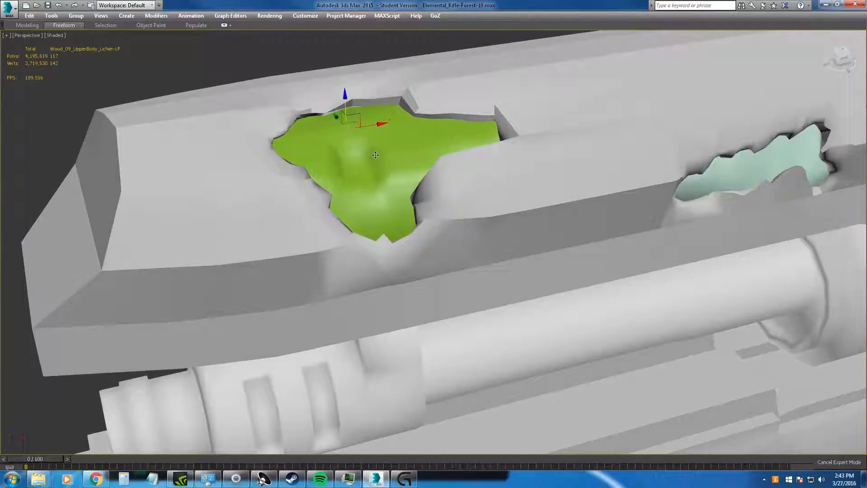
pyautogui.press('F4')
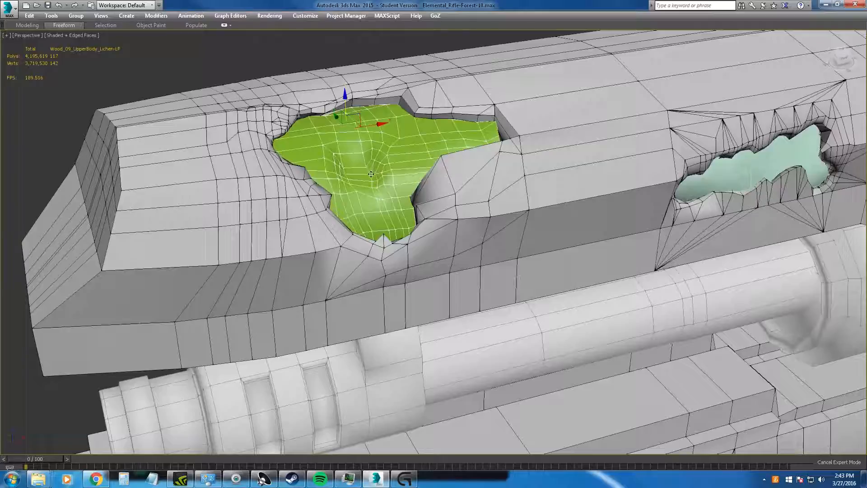
# Select the dark blue patch and the large light blue patch on the rifle's opposite side, and frame the light blue one.
pyautogui.keyDown('alt'); pyautogui.moveTo(339, 159); pyautogui.dragTo(514, 206, button='middle'); pyautogui.keyUp('alt')
pyautogui.scroll(-3, 386, 191)
pyautogui.scroll(1, 387, 173)
pyautogui.click(388, 171)
pyautogui.moveTo(51, 310); pyautogui.dragTo(223, 251, button='middle')
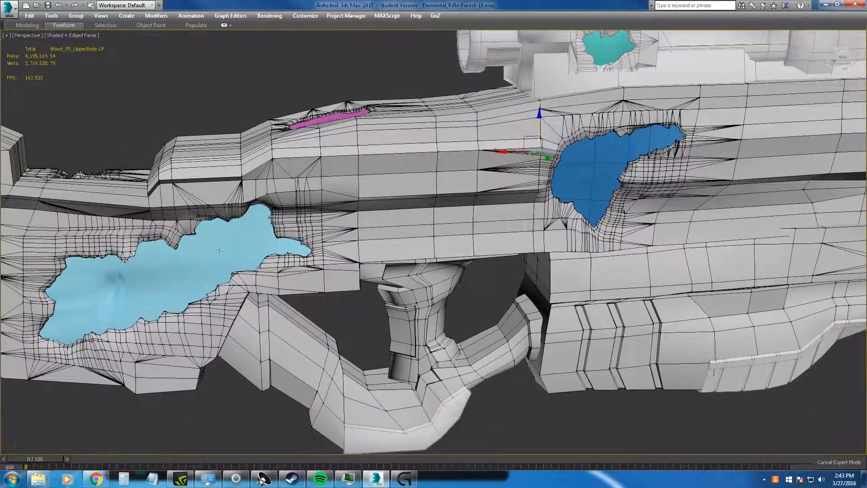
pyautogui.click(159, 265)
pyautogui.keyDown('alt'); pyautogui.moveTo(160, 265); pyautogui.dragTo(515, 210, button='middle'); pyautogui.keyUp('alt')
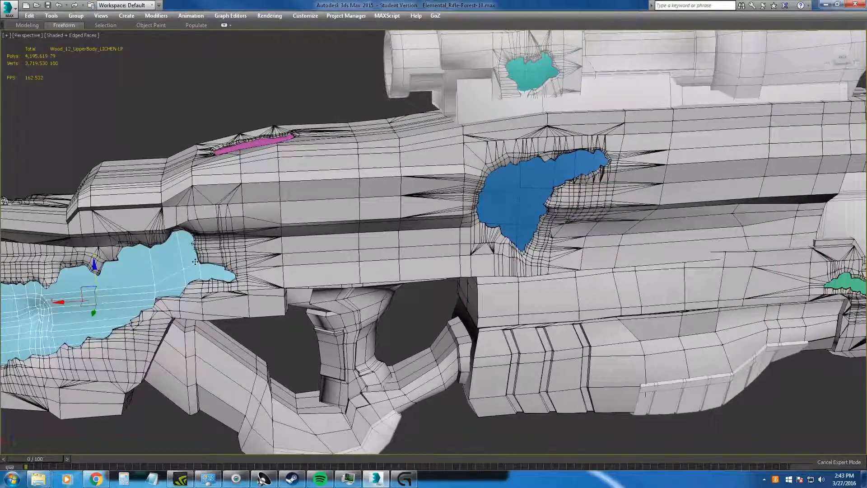
pyautogui.press('z')
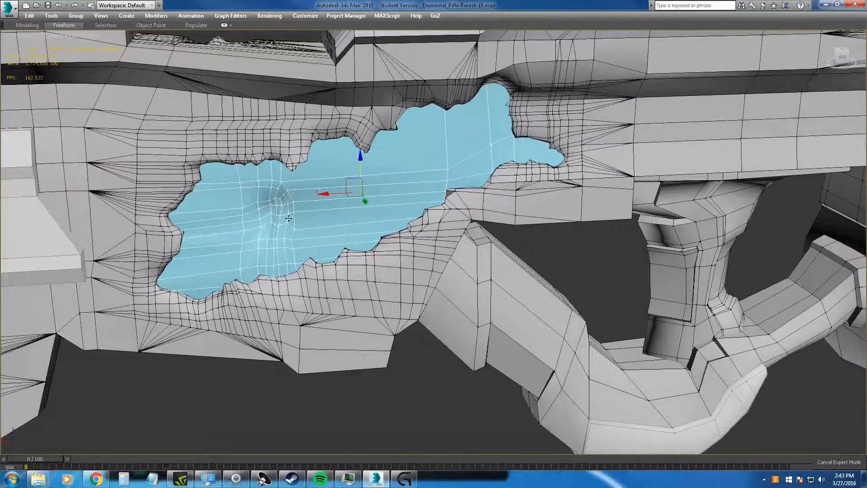
# Toggle wireframe display on and off to look through the rifle's opposite side.
pyautogui.scroll(-5, 277, 213)
pyautogui.moveTo(642, 177); pyautogui.dragTo(390, 212, button='middle')
pyautogui.moveTo(782, 240)
pyautogui.mouseDown(button='middle')
pyautogui.moveTo(679, 242)
pyautogui.moveTo(429, 217)
pyautogui.moveTo(385, 202)
pyautogui.moveTo(461, 166)
pyautogui.moveTo(447, 168)
pyautogui.moveTo(625, 209)
pyautogui.moveTo(555, 145)
pyautogui.moveTo(550, 203)
pyautogui.mouseUp(button='middle')
pyautogui.press('F3')
pyautogui.press('F3')
# Examine the topology of the large lichen patch on the stock up close.
pyautogui.scroll(-5, 490, 233)
pyautogui.scroll(-3, 386, 202)
pyautogui.scroll(5, 386, 201)
pyautogui.scroll(2, 452, 163)
pyautogui.click(445, 161)
pyautogui.scroll(5, 608, 196)
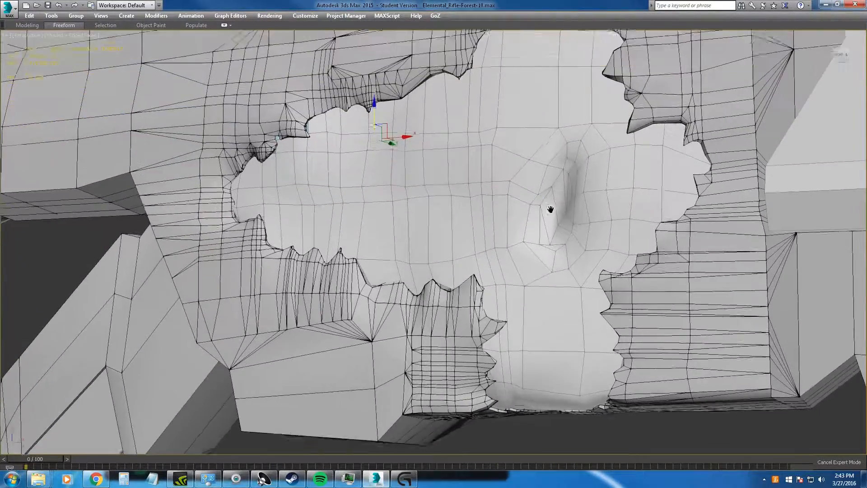
pyautogui.scroll(-5, 550, 203)
pyautogui.keyDown('alt'); pyautogui.moveTo(515, 169); pyautogui.dragTo(480, 196, button='middle'); pyautogui.keyUp('alt')
pyautogui.scroll(-3, 480, 128)
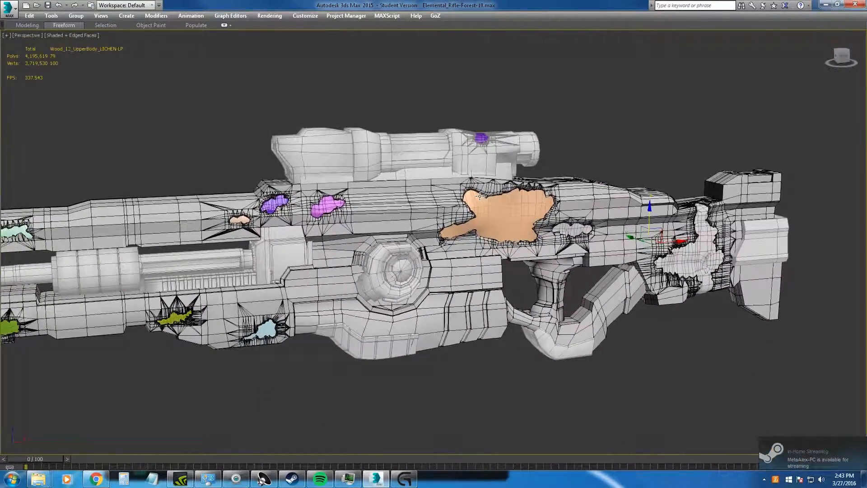
# Clear the selection and examine the wireframe along the rifle's full side, from front end to stock.
pyautogui.moveTo(751, 373); pyautogui.dragTo(723, 370, button='middle')
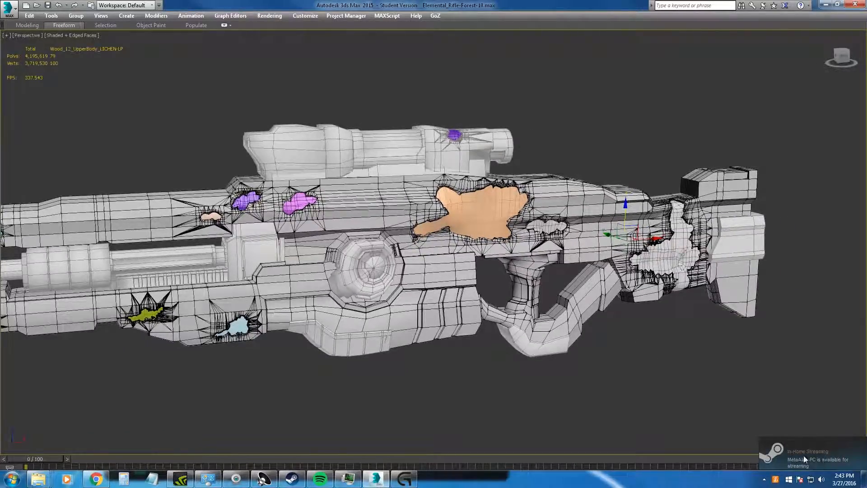
pyautogui.moveTo(611, 335); pyautogui.dragTo(647, 341, button='middle')
pyautogui.moveTo(472, 166); pyautogui.dragTo(530, 205, button='middle')
pyautogui.moveTo(292, 208); pyautogui.dragTo(358, 201, button='middle')
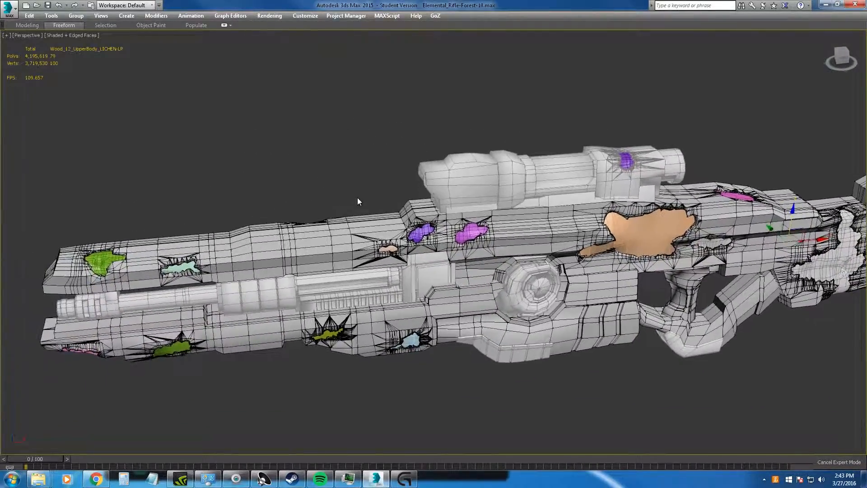
pyautogui.moveTo(367, 217); pyautogui.dragTo(306, 218, button='middle')
pyautogui.moveTo(348, 173); pyautogui.dragTo(349, 174)
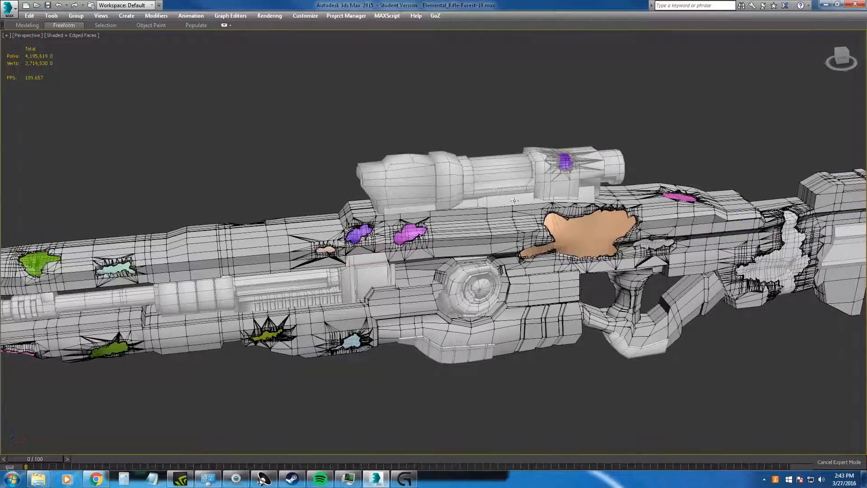
pyautogui.moveTo(443, 174); pyautogui.dragTo(386, 178, button='middle')
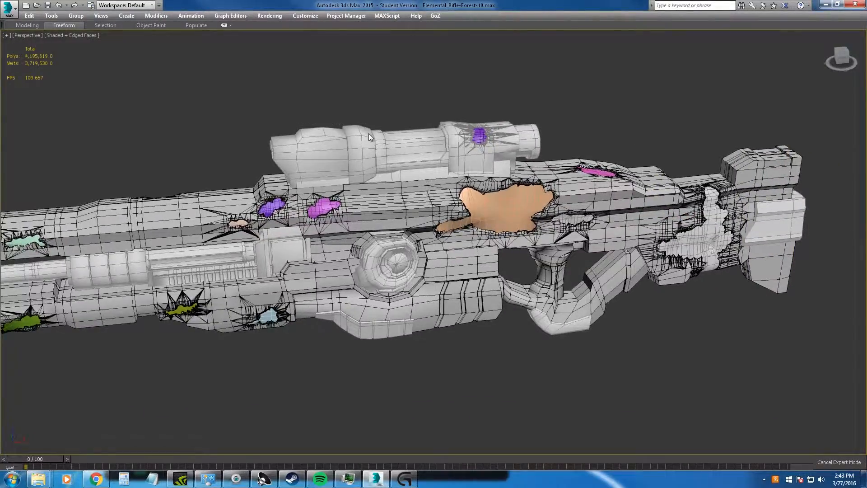
pyautogui.keyDown('alt'); pyautogui.moveTo(369, 133); pyautogui.dragTo(369, 113, button='middle'); pyautogui.keyUp('alt')
pyautogui.moveTo(370, 87); pyautogui.dragTo(372, 114)
pyautogui.keyDown('alt'); pyautogui.moveTo(371, 129); pyautogui.dragTo(556, 123, button='middle'); pyautogui.keyUp('alt')
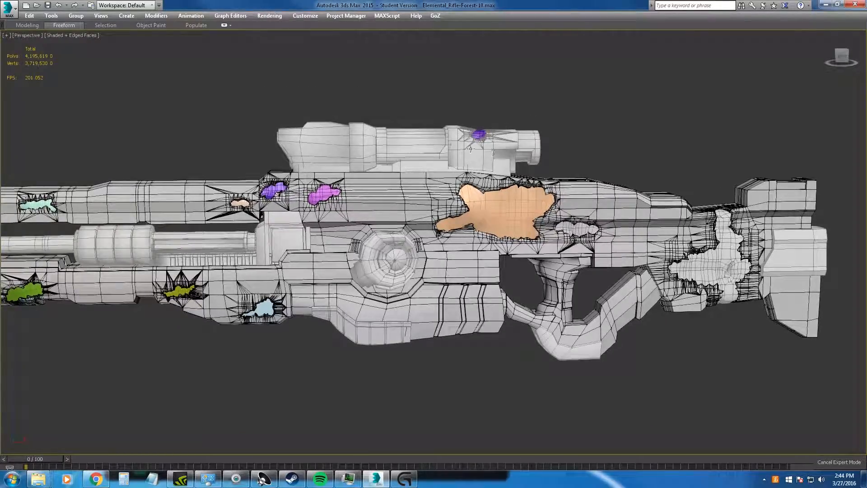
pyautogui.moveTo(471, 148); pyautogui.dragTo(546, 112, button='middle')
pyautogui.moveTo(210, 189); pyautogui.dragTo(216, 175, button='middle')
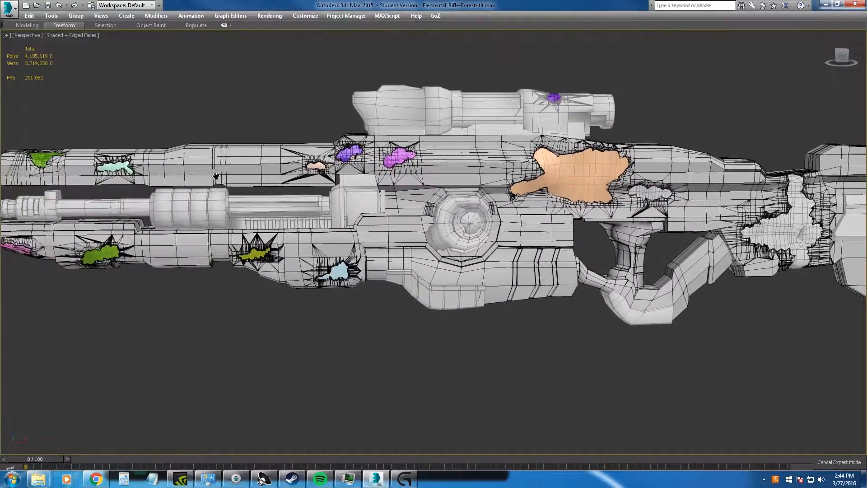
pyautogui.scroll(-7, 218, 170)
# Select the upper and lower body parts with their patches and move them up, away from the scope and barrel assembly.
pyautogui.moveTo(404, 224); pyautogui.dragTo(81, 95)
pyautogui.moveTo(309, 147); pyautogui.dragTo(370, 215, button='middle')
pyautogui.scroll(3, 370, 214)
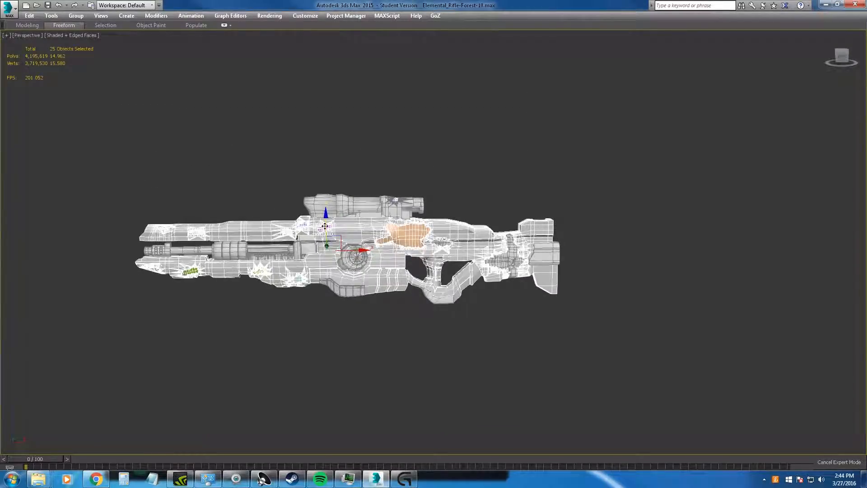
pyautogui.moveTo(327, 222); pyautogui.dragTo(326, 84)
pyautogui.scroll(3, 412, 99)
pyautogui.scroll(2, 412, 99)
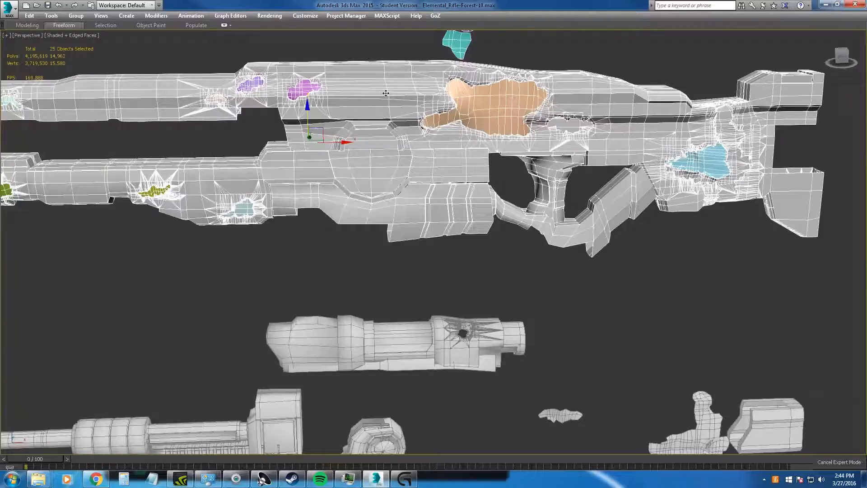
# Select the raised upper body, lower body and grip pieces one at a time, and undo the last selections.
pyautogui.click(386, 93)
pyautogui.click(434, 222)
pyautogui.click(366, 178)
pyautogui.click(505, 212)
pyautogui.click(541, 193)
pyautogui.moveTo(634, 194); pyautogui.dragTo(598, 187, button='middle')
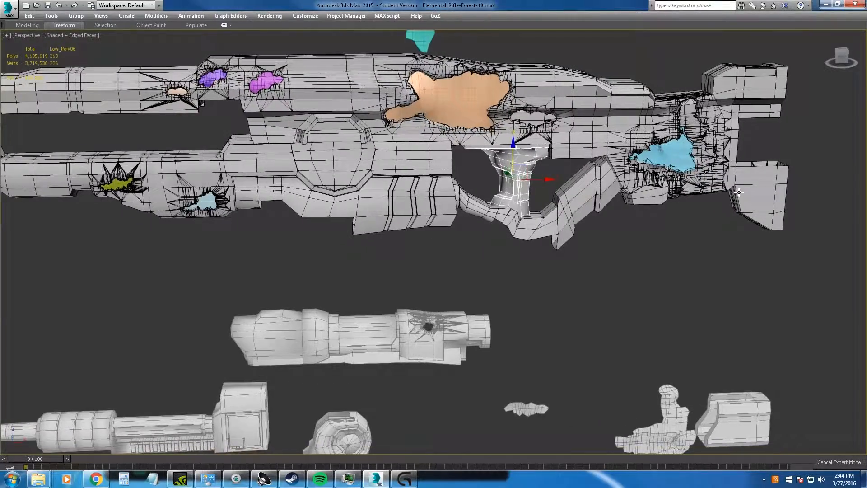
pyautogui.click(750, 193)
pyautogui.hotkey('ctrl', 'z')
pyautogui.hotkey('ctrl', 'z')
pyautogui.hotkey('ctrl', 'z')
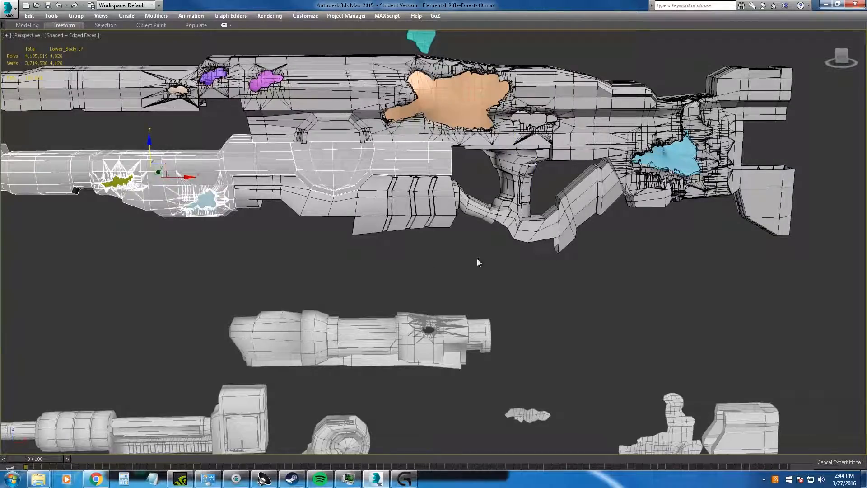
# Look over the separated rifle parts, and undo the upward move of the body parts.
pyautogui.moveTo(355, 337); pyautogui.dragTo(491, 153, button='middle')
pyautogui.scroll(-3, 491, 152)
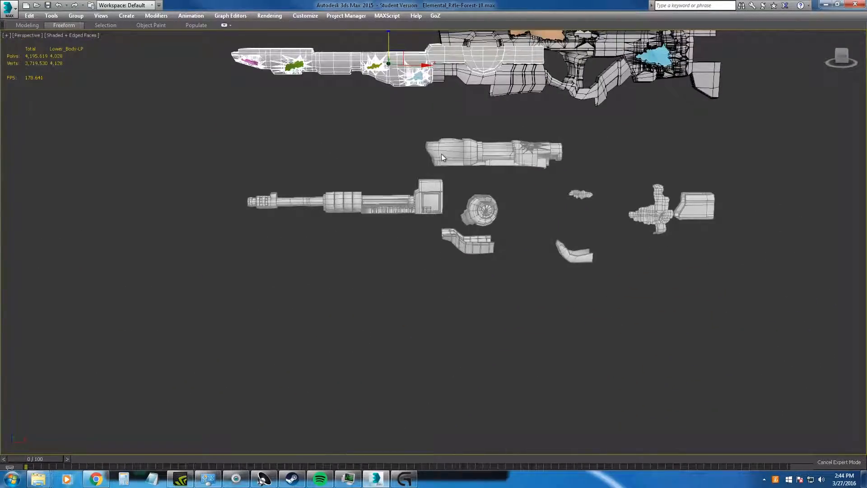
pyautogui.moveTo(429, 127); pyautogui.dragTo(426, 204, button='middle')
pyautogui.scroll(4, 400, 179)
pyautogui.scroll(-4, 427, 209)
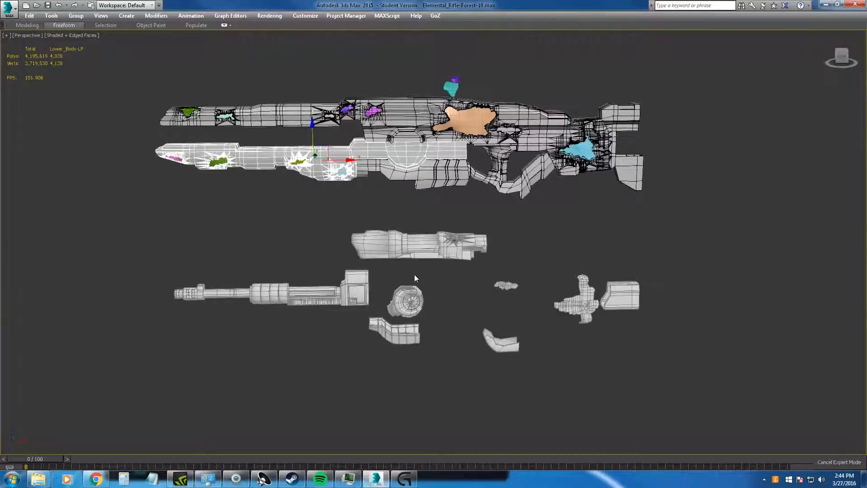
pyautogui.hotkey('ctrl', 'z')
pyautogui.hotkey('ctrl', 'z')
pyautogui.hotkey('ctrl', 'z')
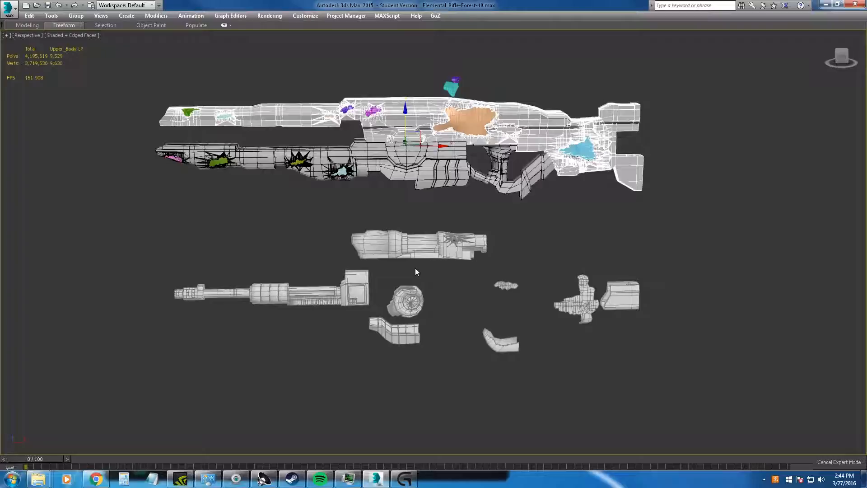
pyautogui.hotkey('ctrl', 'z')
# Select the upper body mesh, inspect its patches along the side, and clear the selection.
pyautogui.moveTo(415, 268); pyautogui.dragTo(457, 248, button='middle')
pyautogui.scroll(2, 314, 265)
pyautogui.click(323, 155)
pyautogui.moveTo(506, 231); pyautogui.dragTo(423, 268, button='middle')
pyautogui.click(449, 234)
pyautogui.scroll(2, 445, 242)
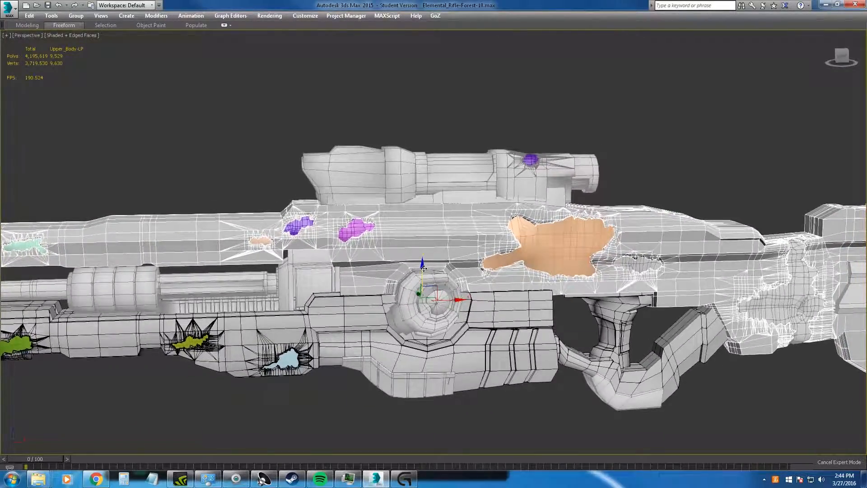
pyautogui.moveTo(595, 252); pyautogui.dragTo(541, 255, button='middle')
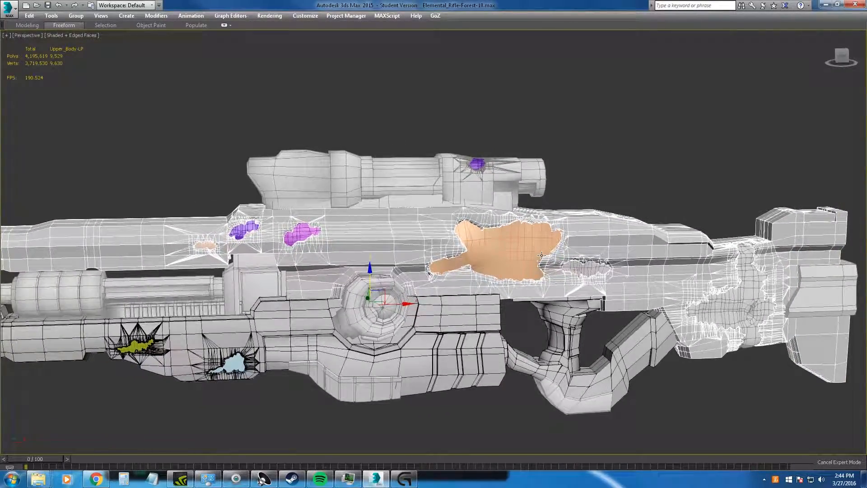
pyautogui.moveTo(434, 277); pyautogui.dragTo(509, 283, button='middle')
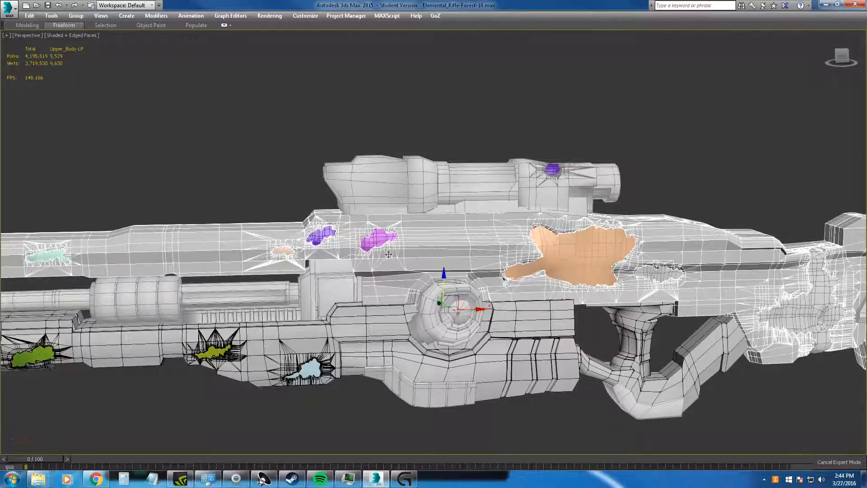
pyautogui.scroll(-3, 385, 254)
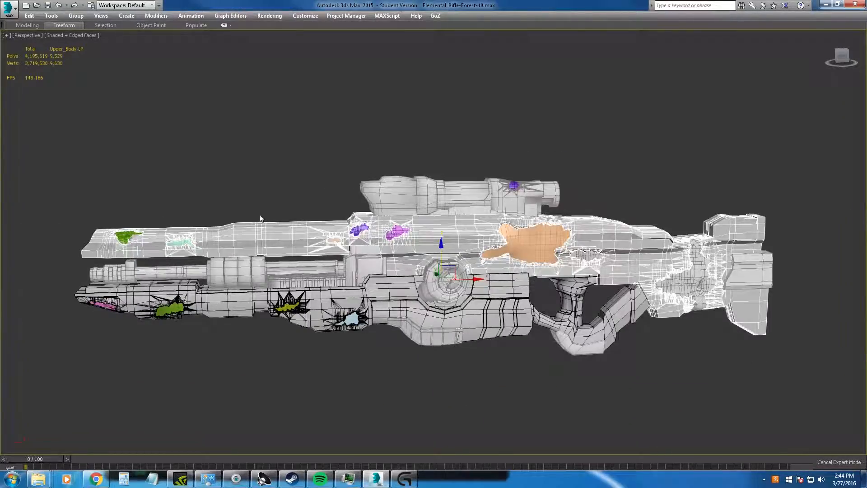
pyautogui.click(255, 213)
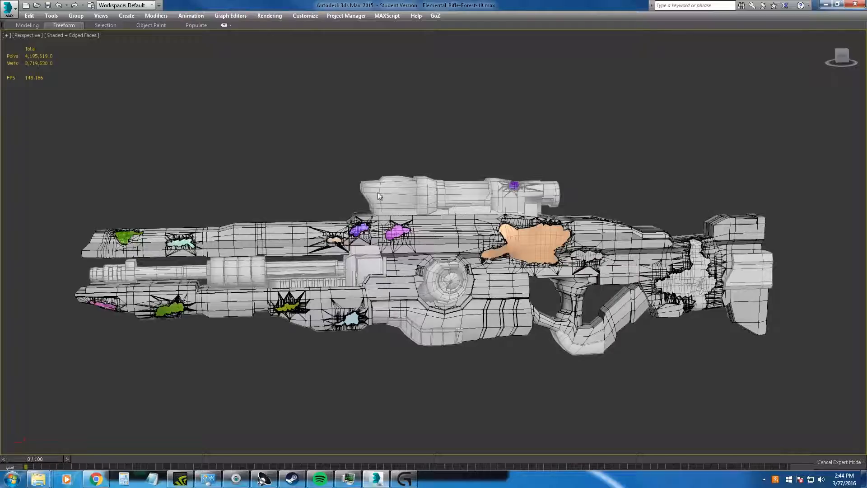
# Isolate the upper body mesh and exit Expert Mode to restore the full interface.
pyautogui.scroll(4, 579, 271)
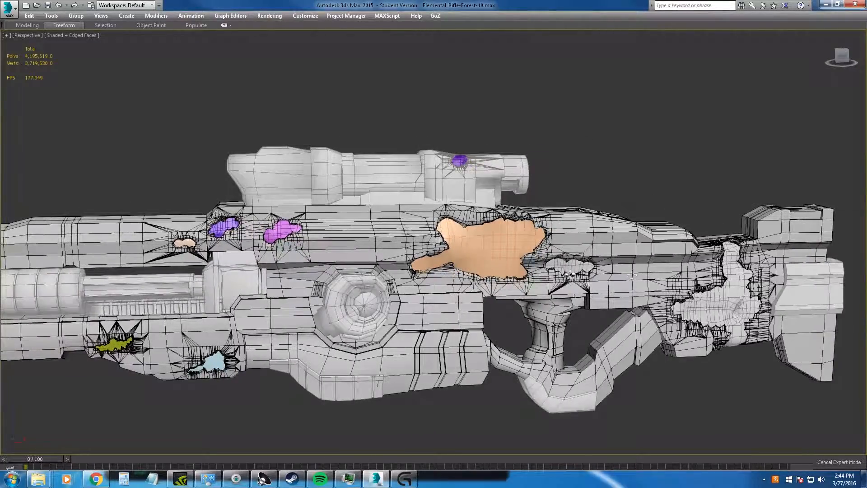
pyautogui.moveTo(465, 262); pyautogui.dragTo(556, 233, button='middle')
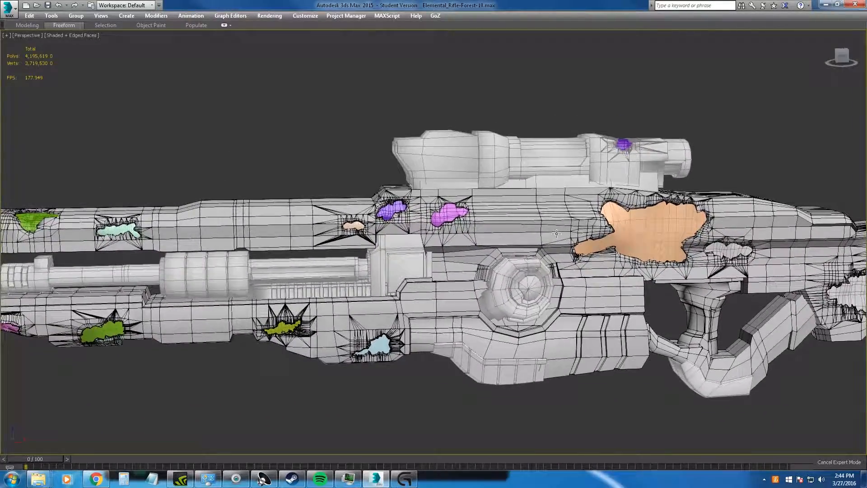
pyautogui.moveTo(278, 219); pyautogui.dragTo(435, 215, button='middle')
pyautogui.click(440, 214)
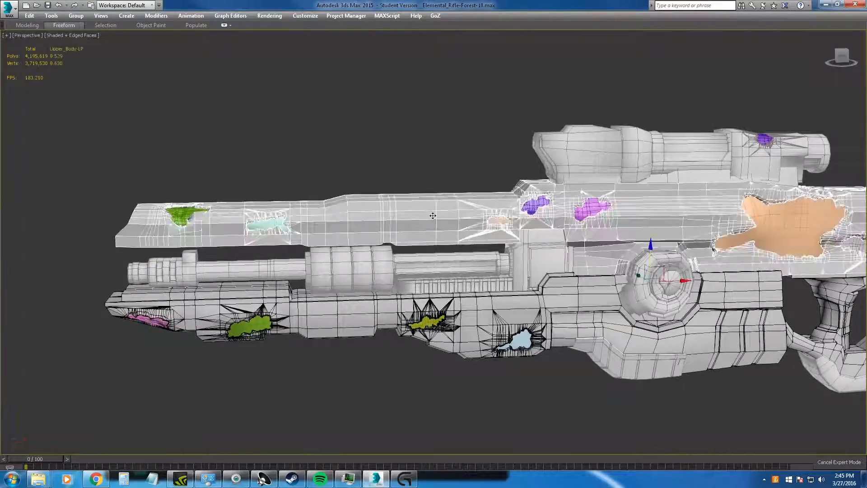
pyautogui.scroll(-5, 407, 226)
pyautogui.scroll(3, 585, 227)
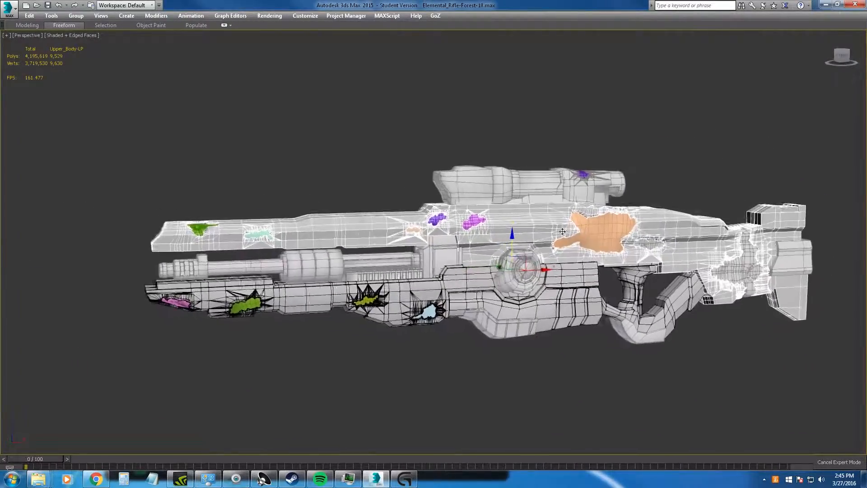
pyautogui.moveTo(554, 226); pyautogui.dragTo(521, 229, button='middle')
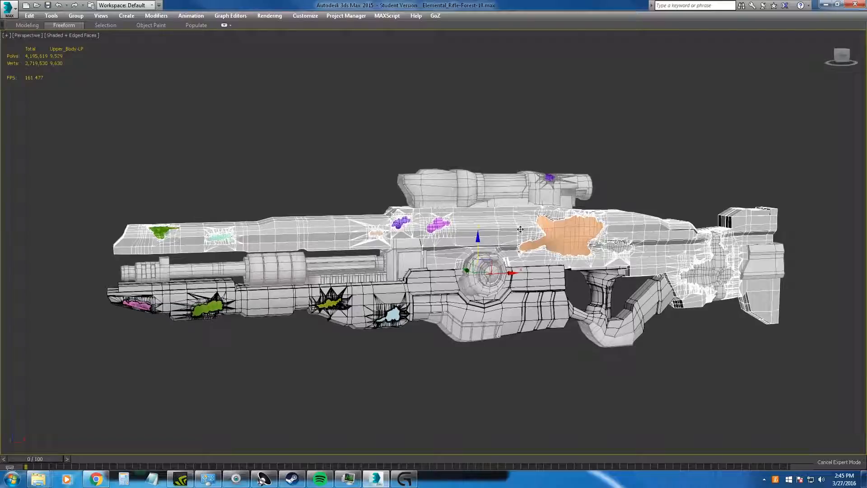
pyautogui.keyDown('alt'); pyautogui.moveTo(521, 217); pyautogui.dragTo(417, 264, button='middle'); pyautogui.keyUp('alt')
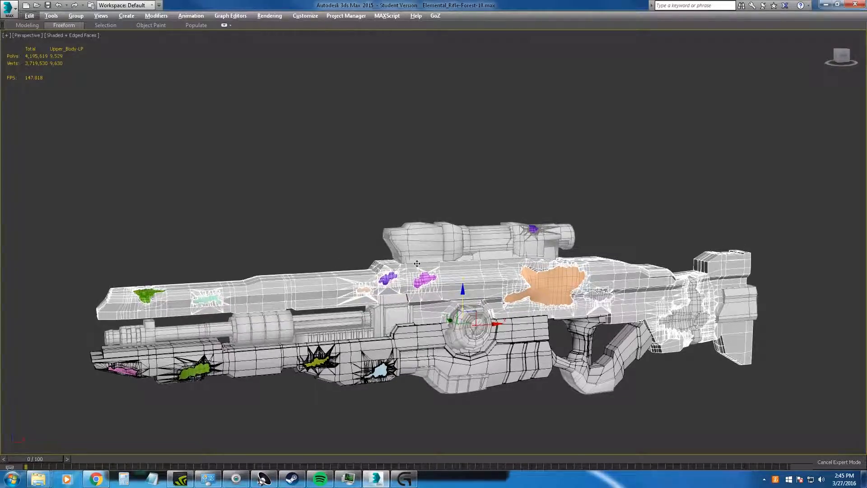
pyautogui.hotkey('alt', 'q')
pyautogui.hotkey('ctrl', 'x')
pyautogui.hotkey('ctrl', 'x')
pyautogui.hotkey('ctrl', 'x')
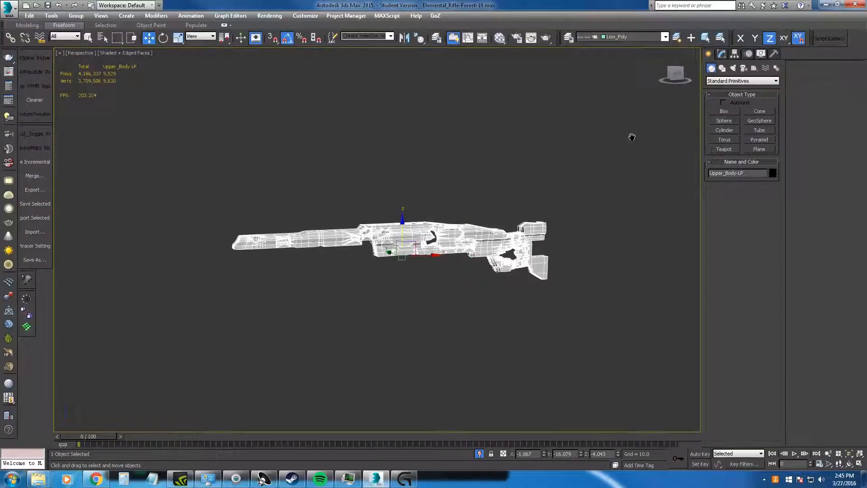
# Apply an Unwrap UVW modifier to the upper body mesh and open the UV Editor.
pyautogui.moveTo(558, 154); pyautogui.dragTo(613, 137, button='middle')
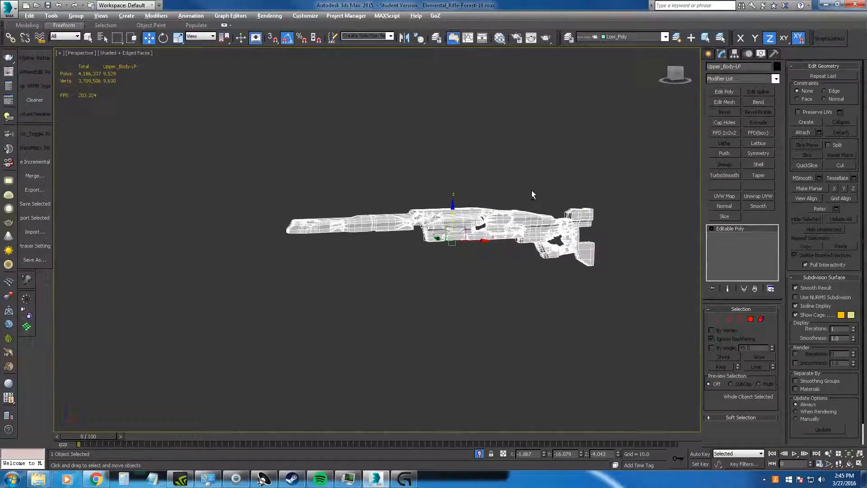
pyautogui.scroll(5, 484, 206)
pyautogui.moveTo(260, 212); pyautogui.dragTo(327, 207, button='middle')
pyautogui.moveTo(262, 228); pyautogui.dragTo(309, 222, button='middle')
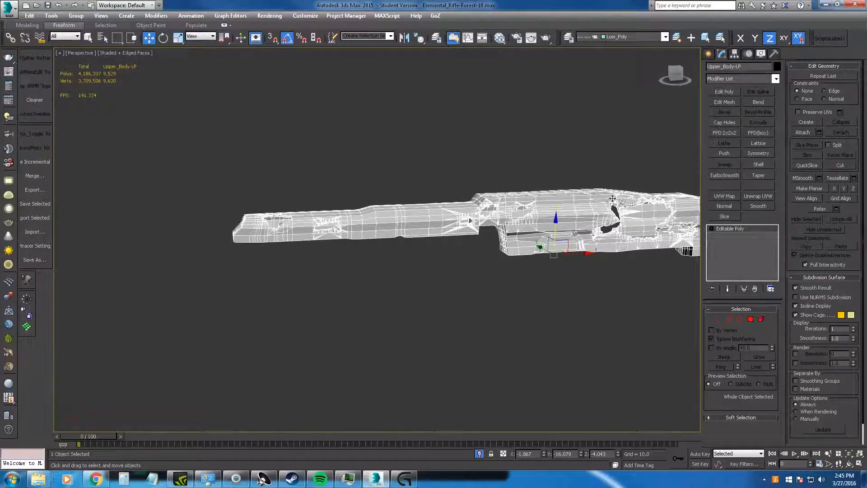
pyautogui.moveTo(612, 198); pyautogui.dragTo(514, 216, button='middle')
pyautogui.click(756, 201)
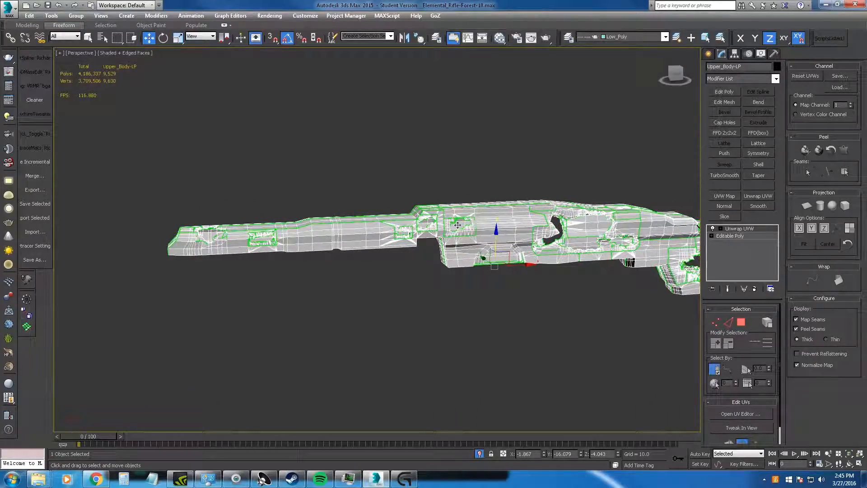
pyautogui.scroll(5, 314, 218)
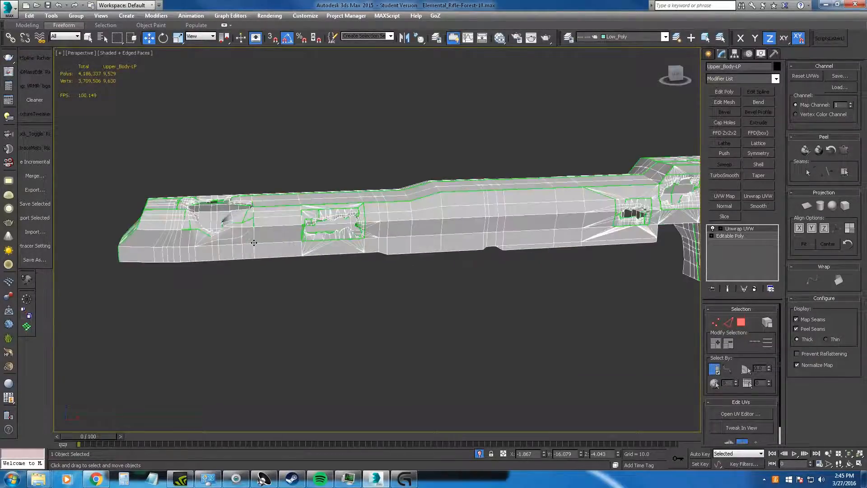
pyautogui.click(741, 414)
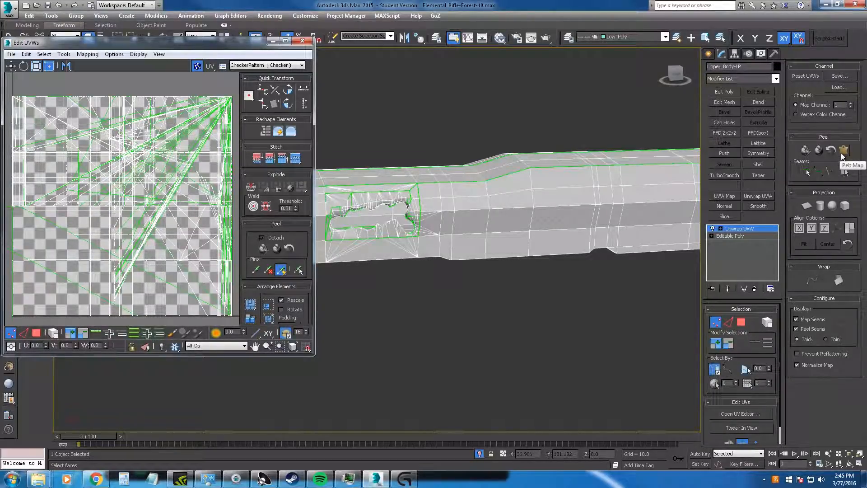
# Examine the map seams around the barrel's holes beside the tangled UV layout.
pyautogui.moveTo(562, 186); pyautogui.dragTo(577, 154, button='middle')
pyautogui.scroll(-4, 501, 174)
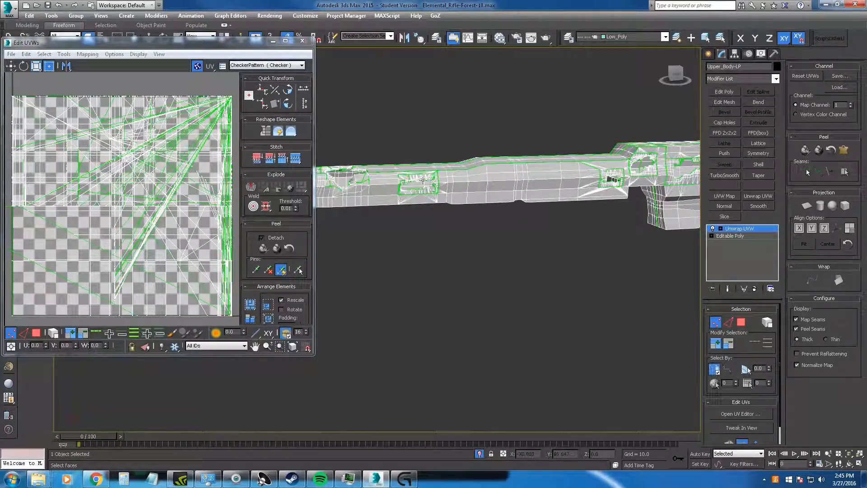
pyautogui.moveTo(423, 183); pyautogui.dragTo(424, 190, button='middle')
pyautogui.scroll(4, 424, 191)
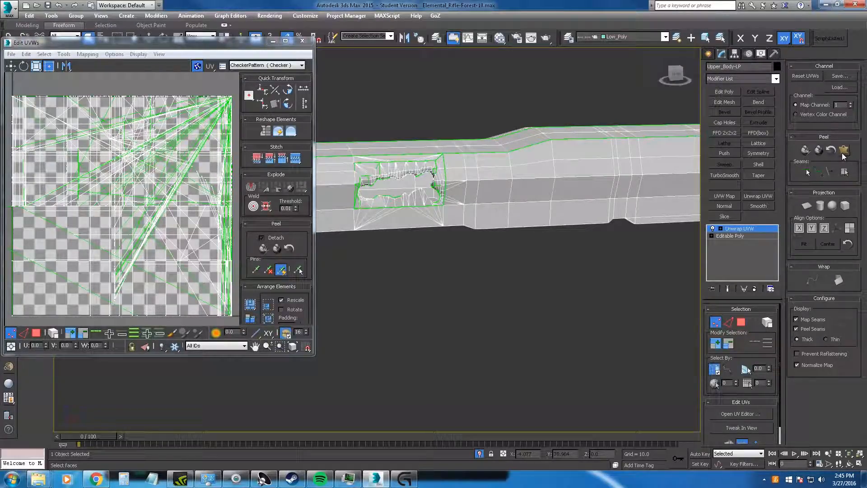
pyautogui.moveTo(567, 167); pyautogui.dragTo(468, 180, button='middle')
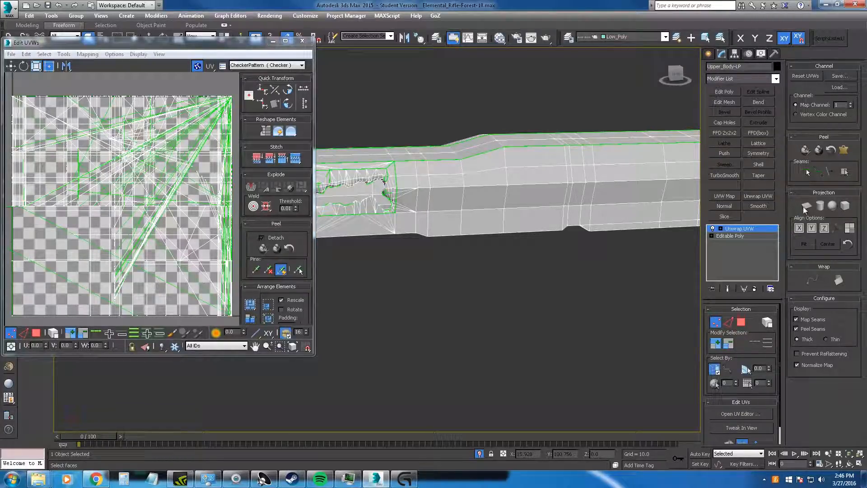
pyautogui.moveTo(463, 187); pyautogui.dragTo(536, 183, button='middle')
pyautogui.moveTo(133, 132); pyautogui.dragTo(187, 127, button='middle')
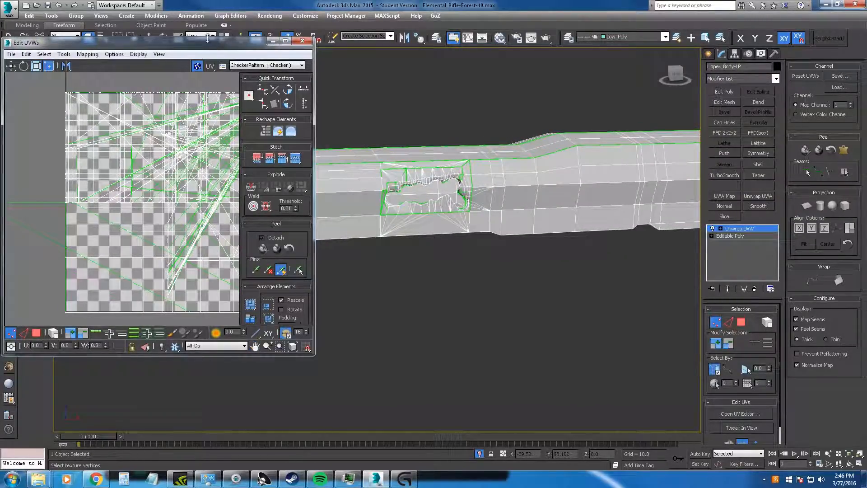
pyautogui.moveTo(201, 49); pyautogui.dragTo(222, 48)
pyautogui.scroll(-4, 577, 162)
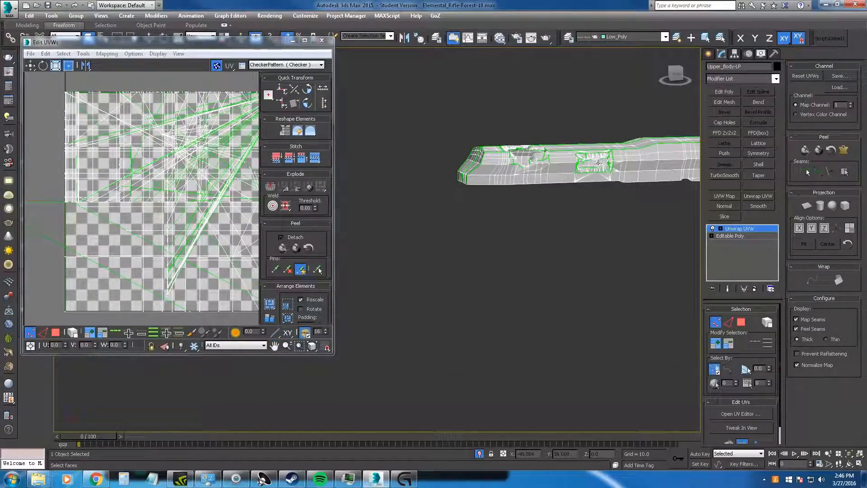
pyautogui.keyDown('alt'); pyautogui.moveTo(577, 161); pyautogui.dragTo(547, 187, button='middle'); pyautogui.keyUp('alt')
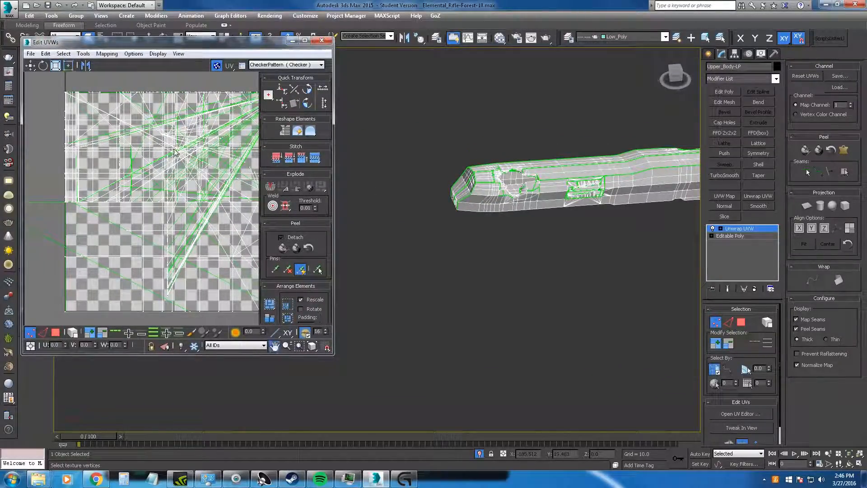
# Move all UV faces outside the checkered texture tile, enlarge the Edit UVWs window, and clear the selection.
pyautogui.scroll(-5, 210, 117)
pyautogui.press('3')
pyautogui.moveTo(210, 117); pyautogui.dragTo(128, 117)
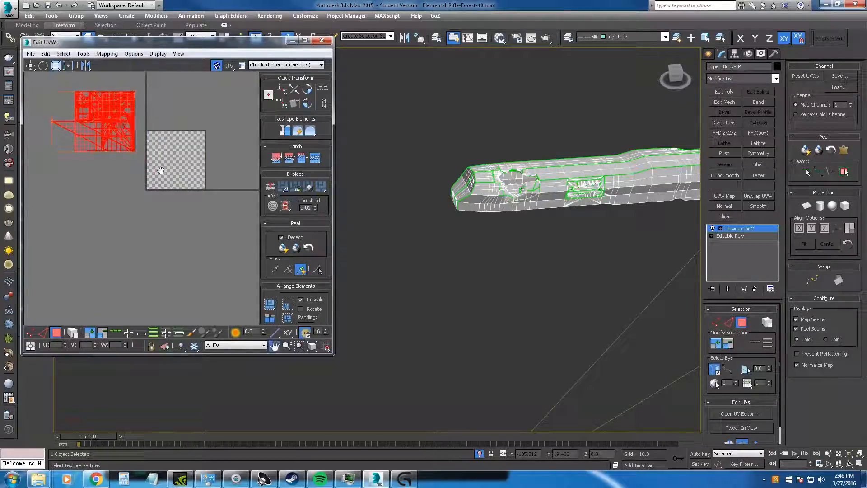
pyautogui.moveTo(128, 116); pyautogui.dragTo(178, 188, button='middle')
pyautogui.moveTo(172, 185); pyautogui.dragTo(155, 148)
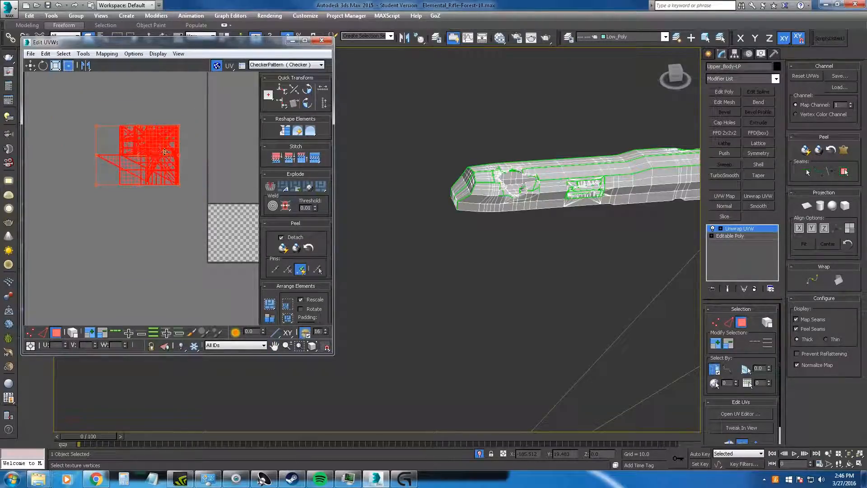
pyautogui.moveTo(333, 357); pyautogui.dragTo(467, 412)
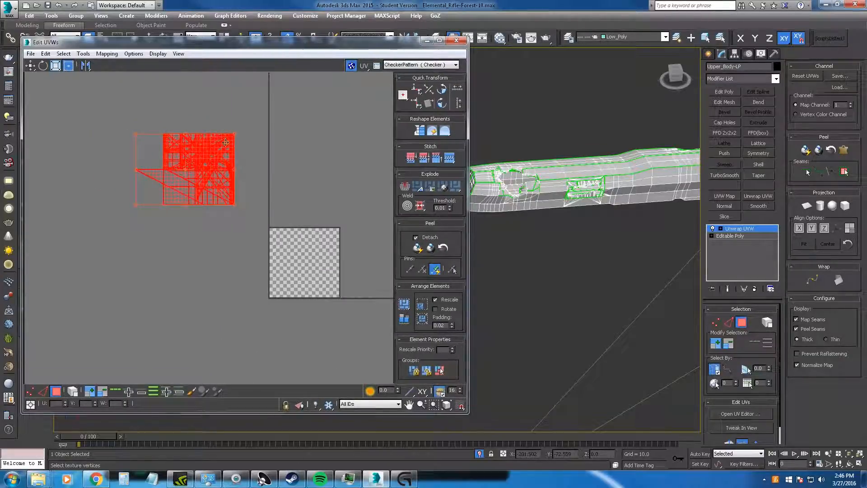
pyautogui.click(242, 107)
# Inspect the displaced UV layout and the seams along the barrel's tip and sides.
pyautogui.scroll(1, 208, 166)
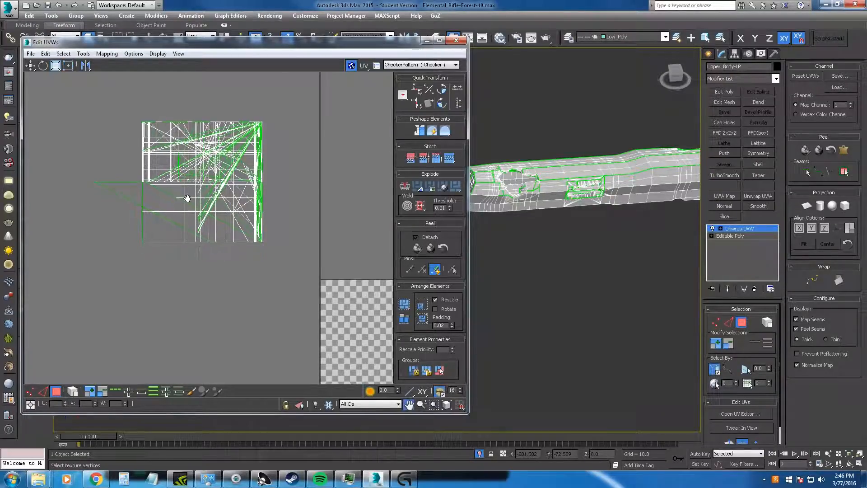
pyautogui.moveTo(188, 196); pyautogui.dragTo(188, 203, button='middle')
pyautogui.scroll(4, 566, 206)
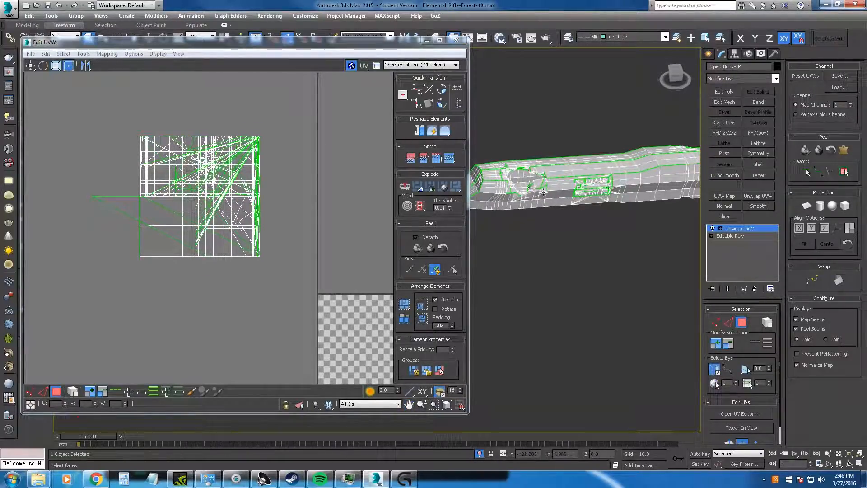
pyautogui.moveTo(544, 192); pyautogui.dragTo(576, 194, button='middle')
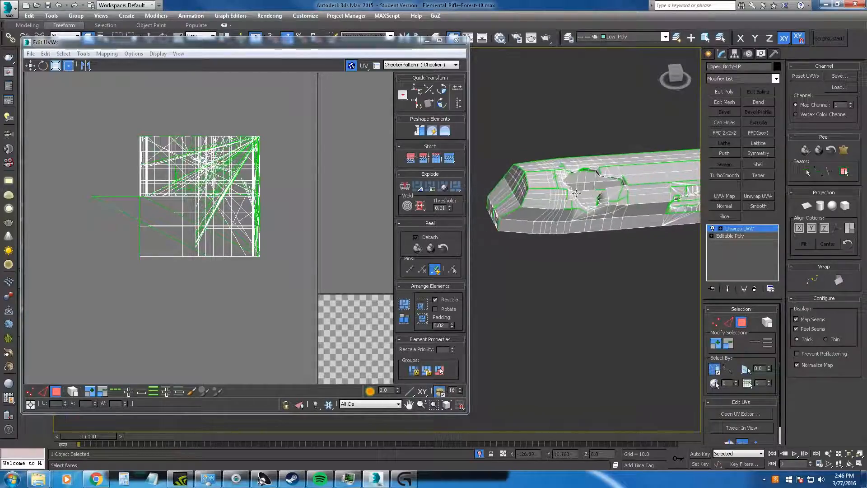
pyautogui.scroll(-2, 576, 193)
pyautogui.scroll(-2, 576, 193)
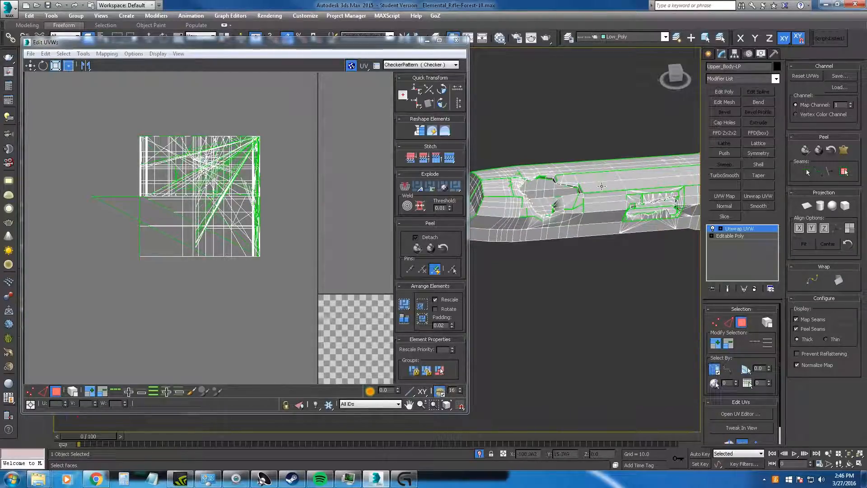
pyautogui.keyDown('alt'); pyautogui.moveTo(590, 188); pyautogui.dragTo(572, 181, button='middle'); pyautogui.keyUp('alt')
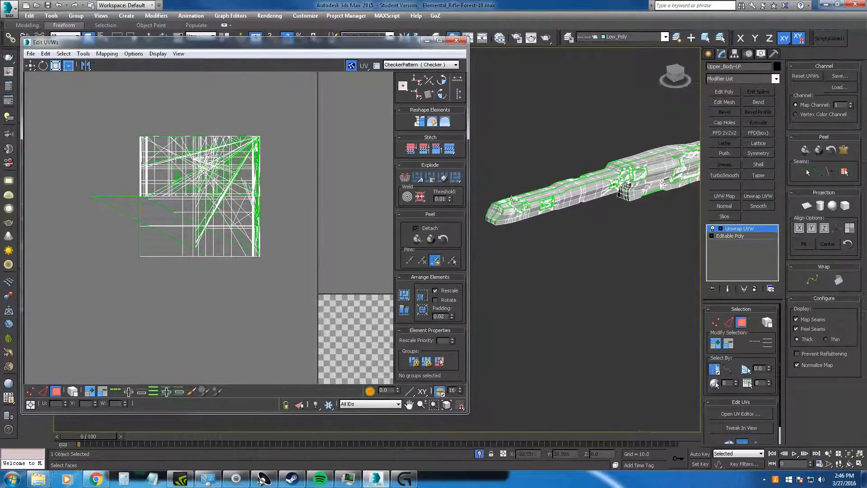
pyautogui.scroll(3, 683, 186)
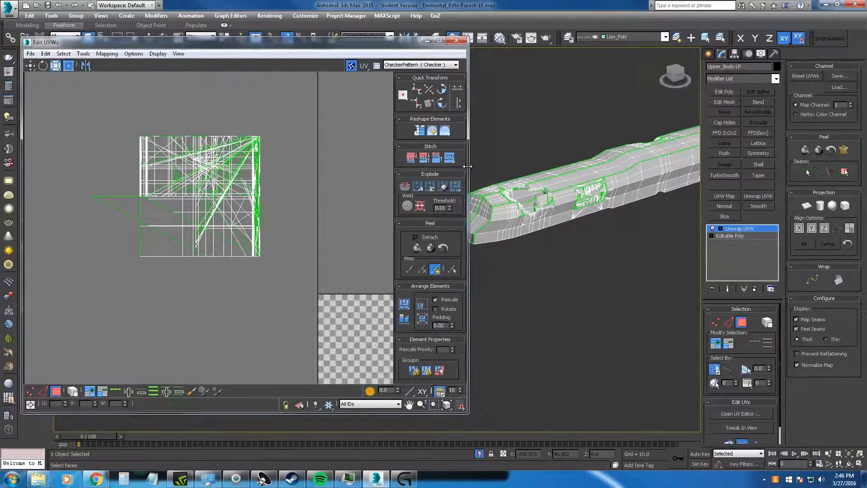
# Planar-map the barrel's flat front-end faces aligned to X, and move their UV shell away from the texture tile.
pyautogui.moveTo(467, 166); pyautogui.dragTo(407, 167)
pyautogui.keyDown('alt'); pyautogui.moveTo(564, 198); pyautogui.dragTo(701, 296, button='middle'); pyautogui.keyUp('alt')
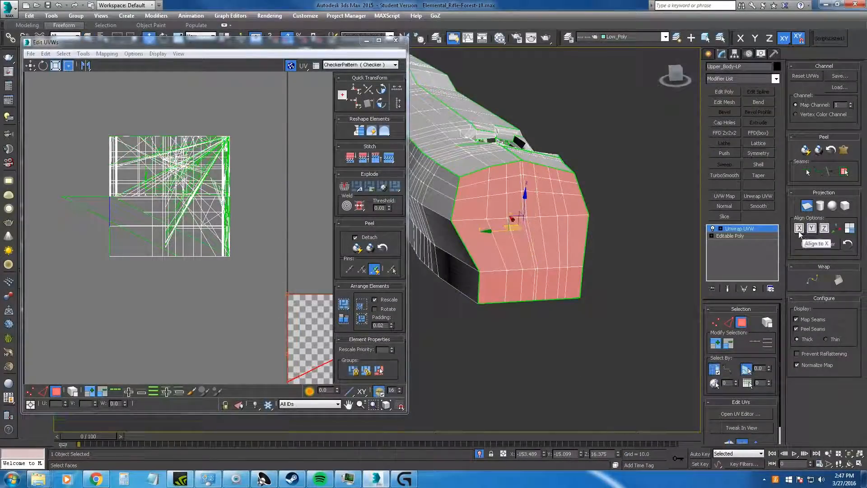
pyautogui.click(806, 207)
pyautogui.scroll(-5, 220, 212)
pyautogui.moveTo(255, 250); pyautogui.dragTo(332, 91)
pyautogui.click(806, 206)
# Select the lower side faces along the barrel, starting below the hole near its tip.
pyautogui.scroll(-5, 629, 250)
pyautogui.keyDown('alt'); pyautogui.moveTo(630, 250); pyautogui.dragTo(510, 253, button='middle'); pyautogui.keyUp('alt')
pyautogui.scroll(5, 542, 253)
pyautogui.click(560, 258)
pyautogui.scroll(-4, 560, 258)
pyautogui.keyDown('ctrl'); pyautogui.click(561, 281); pyautogui.keyUp('ctrl')
pyautogui.keyDown('ctrl'); pyautogui.click(644, 298); pyautogui.keyUp('ctrl')
pyautogui.scroll(3, 587, 275)
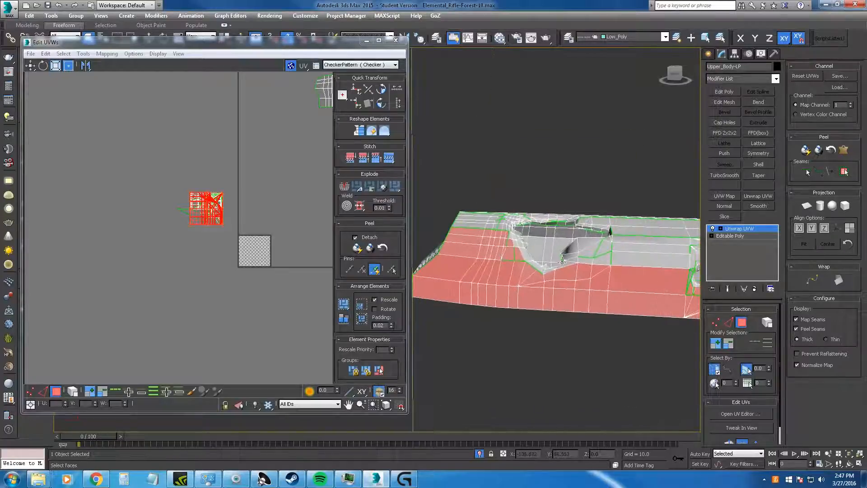
# Add the remaining side faces around the barrel tip's hole to the face selection.
pyautogui.keyDown('alt'); pyautogui.moveTo(560, 271); pyautogui.dragTo(553, 287, button='middle'); pyautogui.keyUp('alt')
pyautogui.scroll(4, 553, 275)
pyautogui.keyDown('ctrl'); pyautogui.click(659, 208); pyautogui.keyUp('ctrl')
pyautogui.scroll(-3, 587, 207)
pyautogui.moveTo(524, 180); pyautogui.dragTo(543, 218, button='middle')
pyautogui.keyDown('ctrl'); pyautogui.click(613, 214); pyautogui.keyUp('ctrl')
pyautogui.keyDown('ctrl'); pyautogui.click(637, 206); pyautogui.keyUp('ctrl')
pyautogui.keyDown('ctrl'); pyautogui.click(551, 242); pyautogui.keyUp('ctrl')
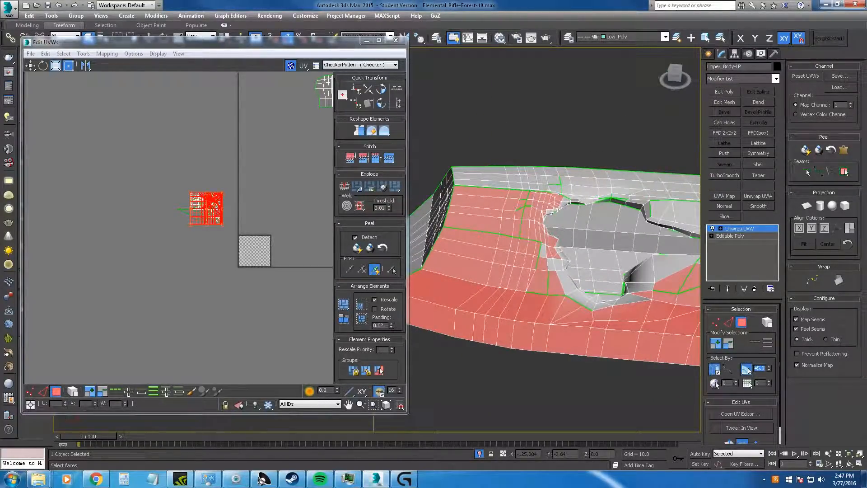
pyautogui.keyDown('ctrl'); pyautogui.click(569, 275); pyautogui.keyUp('ctrl')
# Check the selected side faces along the barrel, enter Expert Mode, and minimize the Edit UVWs window.
pyautogui.moveTo(613, 253); pyautogui.dragTo(503, 278, button='middle')
pyautogui.scroll(-8, 569, 267)
pyautogui.scroll(6, 648, 252)
pyautogui.scroll(-4, 507, 276)
pyautogui.scroll(5, 502, 279)
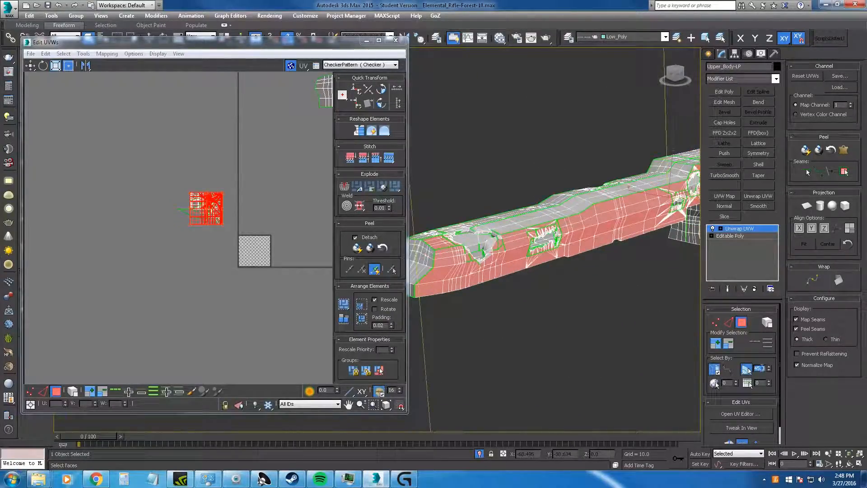
pyautogui.keyDown('alt'); pyautogui.moveTo(510, 231); pyautogui.dragTo(536, 282, button='middle'); pyautogui.keyUp('alt')
pyautogui.scroll(-2, 552, 207)
pyautogui.hotkey('ctrl', 'x')
pyautogui.click(367, 41)
# Examine the selected faces along the upper body's side and around its holes for missed areas.
pyautogui.moveTo(606, 290); pyautogui.dragTo(465, 319, button='middle')
pyautogui.scroll(-2, 454, 257)
pyautogui.scroll(8, 519, 332)
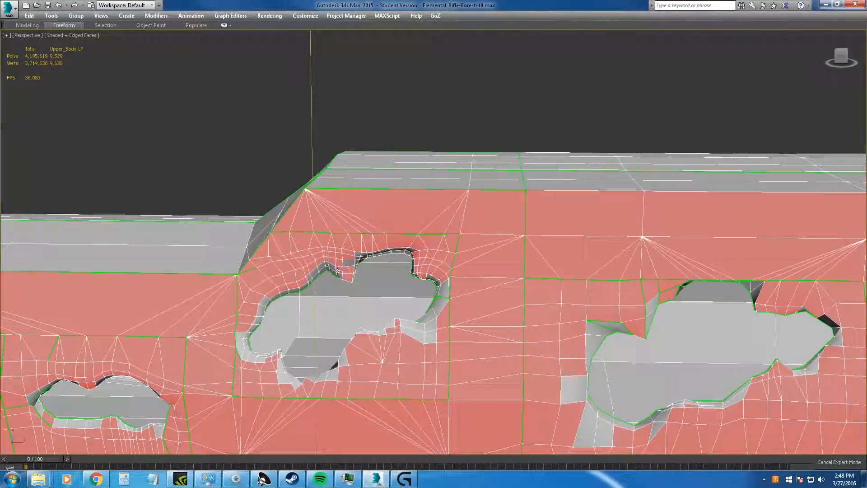
pyautogui.scroll(-8, 245, 342)
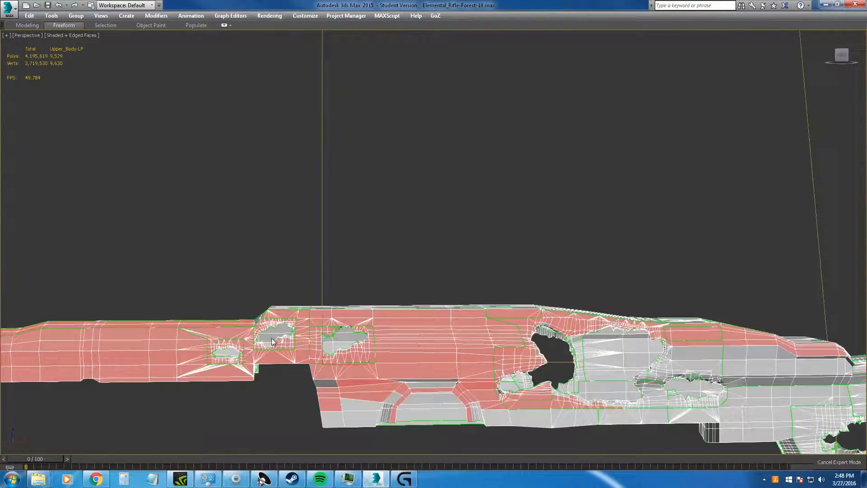
pyautogui.keyDown('alt'); pyautogui.moveTo(274, 341); pyautogui.dragTo(351, 363, button='middle'); pyautogui.keyUp('alt')
pyautogui.moveTo(300, 389); pyautogui.dragTo(481, 391, button='middle')
pyautogui.moveTo(201, 327)
pyautogui.mouseDown(button='middle')
pyautogui.moveTo(435, 336)
pyautogui.moveTo(340, 347)
pyautogui.moveTo(481, 298)
pyautogui.mouseUp(button='middle')
# Extend the face selection from the barrel's side across its upper faces.
pyautogui.hotkey('ctrl', 'x')
pyautogui.hotkey('ctrl', 'x')
pyautogui.scroll(2, 369, 325)
pyautogui.keyDown('ctrl'); pyautogui.moveTo(321, 288); pyautogui.dragTo(320, 286); pyautogui.keyUp('ctrl')
pyautogui.keyDown('alt'); pyautogui.moveTo(332, 289); pyautogui.dragTo(390, 271, button='middle'); pyautogui.keyUp('alt')
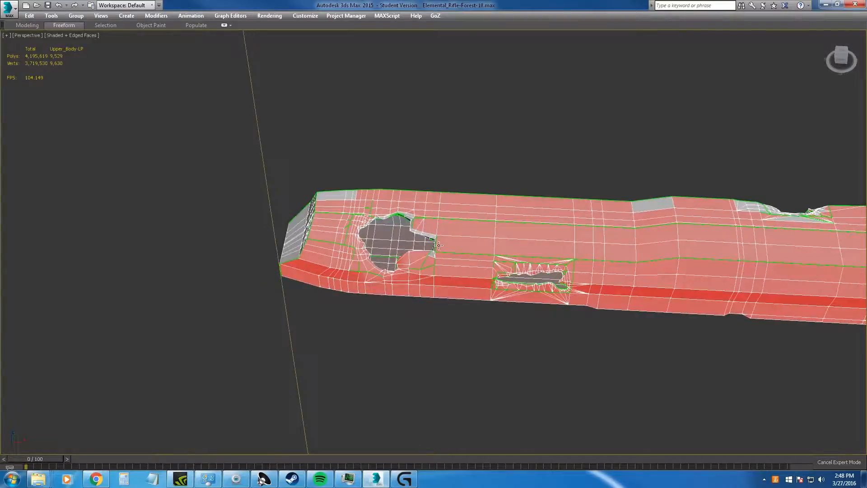
pyautogui.scroll(5, 390, 270)
pyautogui.scroll(-5, 206, 322)
pyautogui.keyDown('alt'); pyautogui.moveTo(206, 323); pyautogui.dragTo(321, 293, button='middle'); pyautogui.keyUp('alt')
# Try to remove the barrel's top faces from the selection in the top view.
pyautogui.press('t')
pyautogui.scroll(-4, 433, 196)
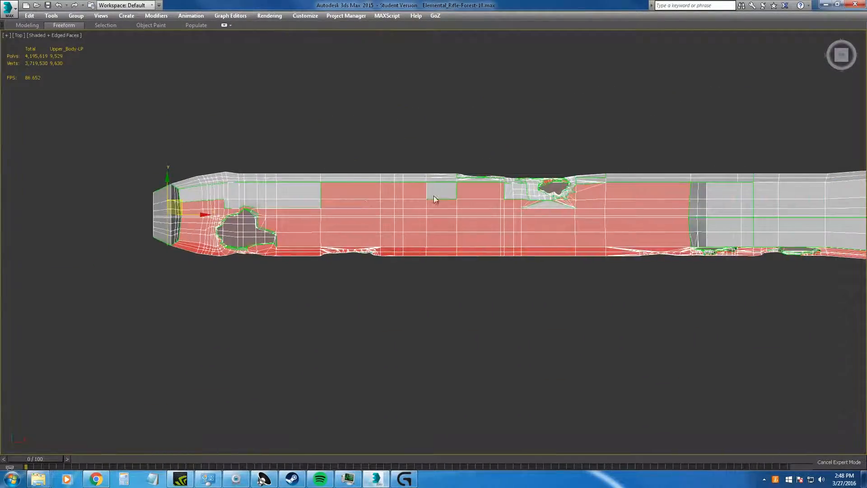
pyautogui.moveTo(639, 162); pyautogui.dragTo(252, 235)
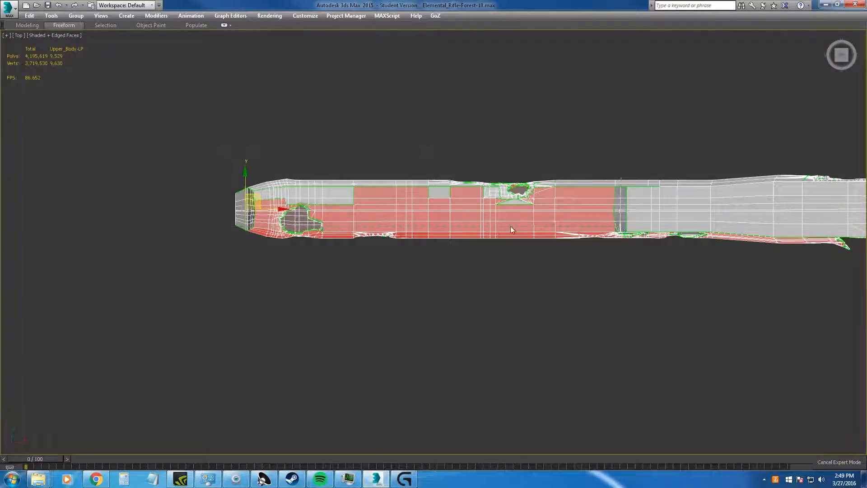
pyautogui.keyDown('alt'); pyautogui.moveTo(533, 226); pyautogui.dragTo(526, 174, button='middle'); pyautogui.keyUp('alt')
pyautogui.scroll(3, 421, 213)
pyautogui.keyDown('alt'); pyautogui.moveTo(300, 206); pyautogui.dragTo(305, 234, button='middle'); pyautogui.keyUp('alt')
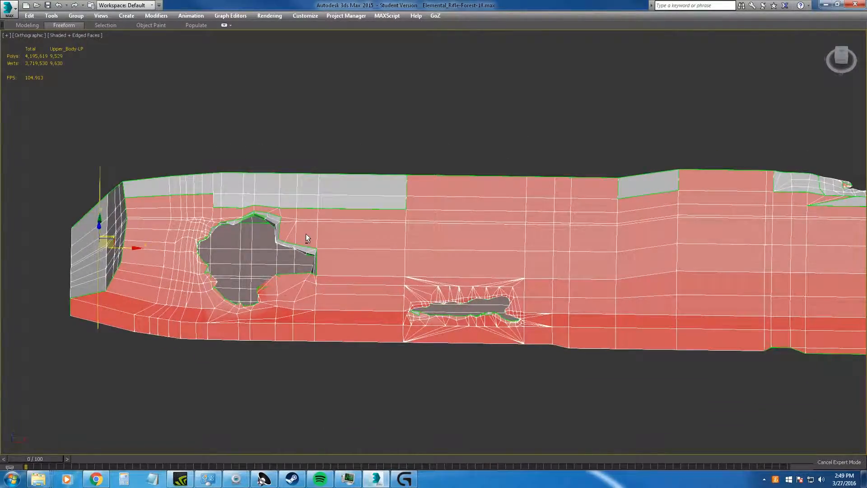
# Deselect the barrel's top faces from the top view, keeping the side faces selected.
pyautogui.hotkey('ctrl', 'x')
pyautogui.hotkey('ctrl', 'x')
pyautogui.press('t')
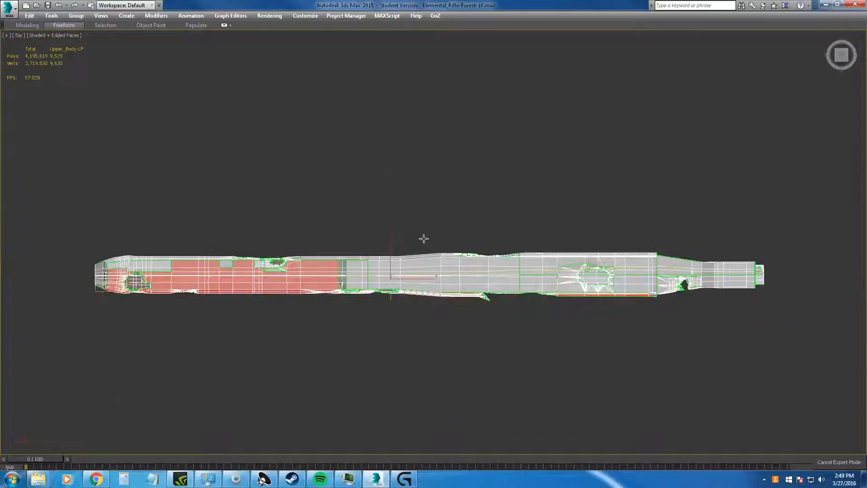
pyautogui.scroll(-3, 423, 239)
pyautogui.scroll(6, 234, 252)
pyautogui.scroll(10, 230, 262)
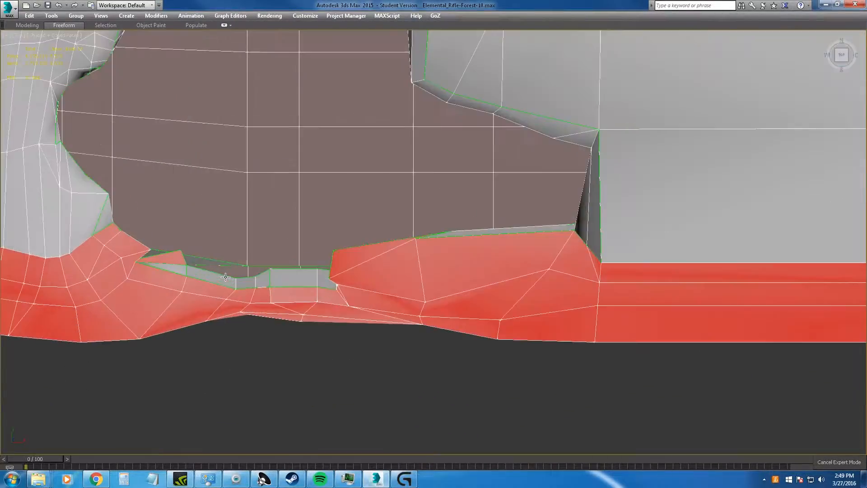
# Inspect the selected side faces around the body's holes and exit Expert Mode.
pyautogui.scroll(-10, 334, 300)
pyautogui.keyDown('alt'); pyautogui.moveTo(453, 198); pyautogui.dragTo(387, 354, button='middle'); pyautogui.keyUp('alt')
pyautogui.scroll(8, 588, 318)
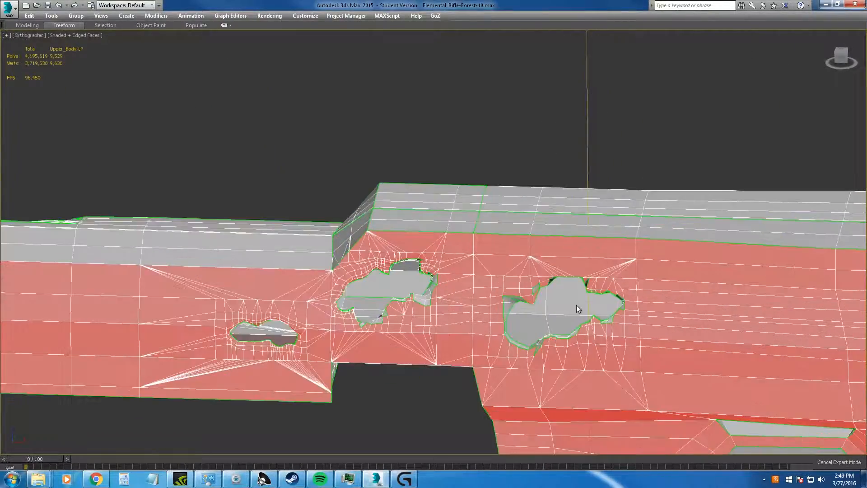
pyautogui.scroll(-5, 289, 325)
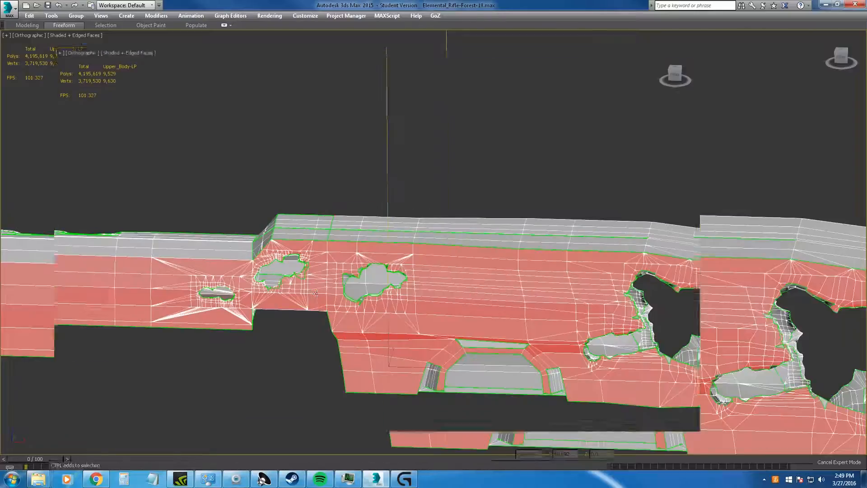
pyautogui.hotkey('ctrl', 'x')
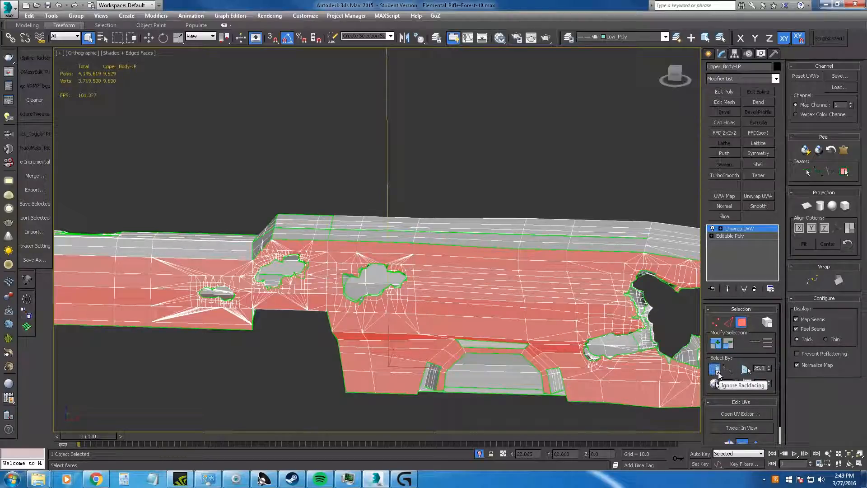
# Enable face selection by a 25.0 planar angle and deselect the faces along the barrel's underside.
pyautogui.click(746, 369)
pyautogui.scroll(4, 392, 283)
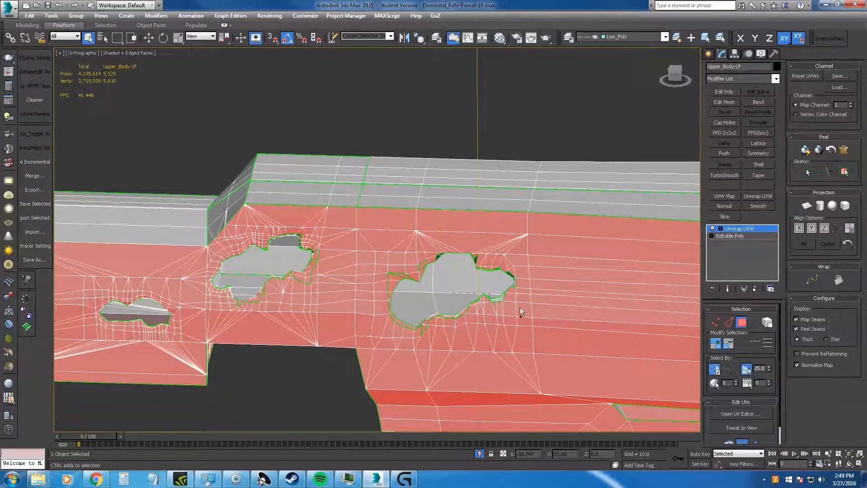
pyautogui.scroll(-6, 384, 287)
pyautogui.moveTo(266, 285); pyautogui.dragTo(388, 278, button='middle')
pyautogui.scroll(6, 387, 276)
pyautogui.scroll(-6, 298, 266)
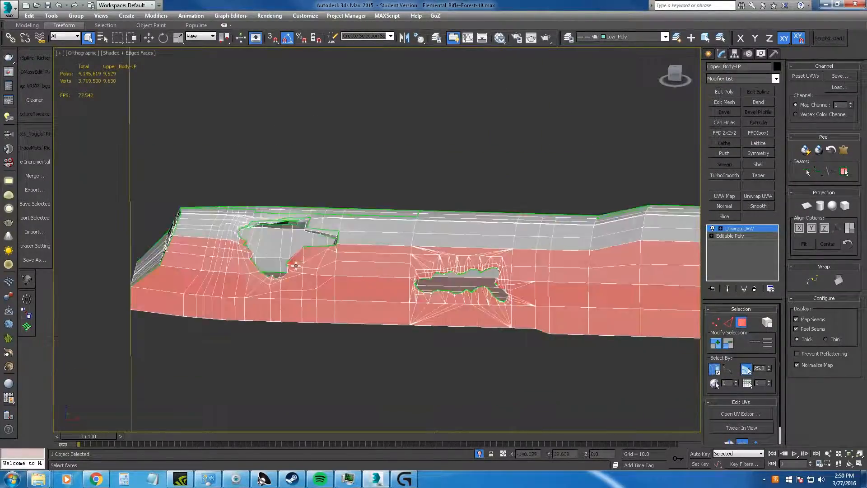
pyautogui.keyDown('alt'); pyautogui.moveTo(308, 282); pyautogui.dragTo(350, 242, button='middle'); pyautogui.keyUp('alt')
pyautogui.keyDown('alt'); pyautogui.click(420, 346); pyautogui.keyUp('alt')
pyautogui.keyDown('alt'); pyautogui.click(544, 345); pyautogui.keyUp('alt')
# Turn off Ignore Backfacing and check the selected faces around the hole near the muzzle in wireframe and shaded display.
pyautogui.scroll(5, 519, 374)
pyautogui.scroll(-2, 503, 369)
pyautogui.keyDown('alt'); pyautogui.moveTo(502, 352); pyautogui.dragTo(508, 434, button='middle'); pyautogui.keyUp('alt')
pyautogui.scroll(-5, 503, 373)
pyautogui.scroll(6, 370, 319)
pyautogui.scroll(-5, 253, 252)
pyautogui.keyDown('alt'); pyautogui.moveTo(253, 253); pyautogui.dragTo(242, 271, button='middle'); pyautogui.keyUp('alt')
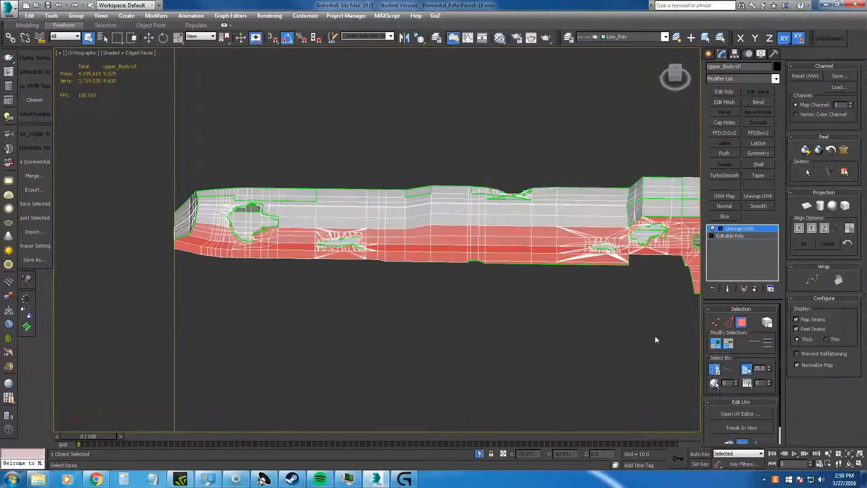
pyautogui.click(714, 369)
pyautogui.keyDown('alt'); pyautogui.moveTo(325, 230); pyautogui.dragTo(342, 255, button='middle'); pyautogui.keyUp('alt')
pyautogui.scroll(5, 342, 256)
pyautogui.press('F3')
pyautogui.scroll(3, 316, 265)
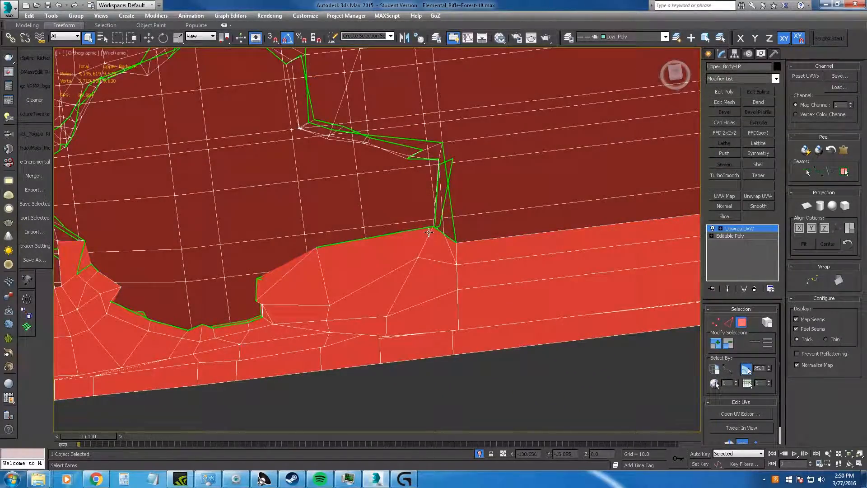
pyautogui.press('F3')
pyautogui.scroll(-4, 433, 231)
# Adjust which faces are selected along the lower edge of the hole near the muzzle.
pyautogui.scroll(2, 267, 241)
pyautogui.keyDown('alt'); pyautogui.click(272, 233); pyautogui.keyUp('alt')
pyautogui.keyDown('alt'); pyautogui.click(268, 253); pyautogui.keyUp('alt')
pyautogui.hotkey('ctrl', 'z')
pyautogui.hotkey('ctrl', 'z')
pyautogui.keyDown('alt'); pyautogui.click(258, 283); pyautogui.keyUp('alt')
pyautogui.keyDown('ctrl'); pyautogui.click(268, 278); pyautogui.keyUp('ctrl')
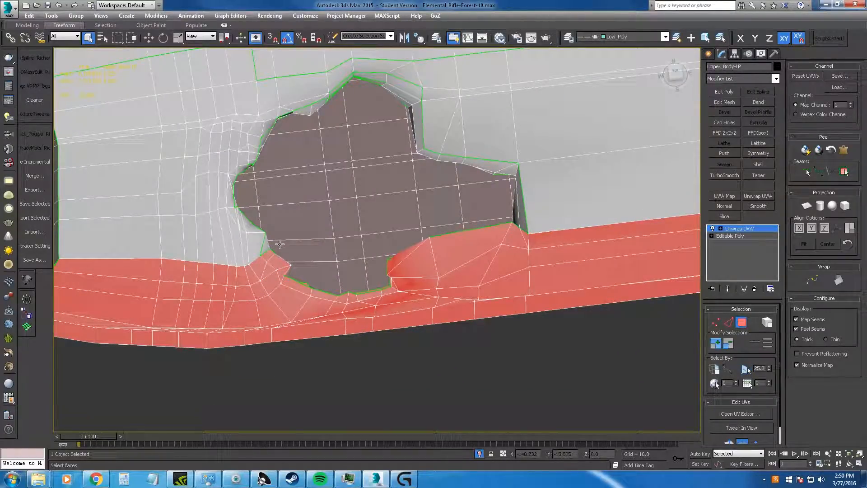
# Planar-map the selected side faces of the upper body in the perspective view.
pyautogui.press('F3')
pyautogui.keyDown('alt'); pyautogui.moveTo(289, 303); pyautogui.dragTo(349, 244, button='middle'); pyautogui.keyUp('alt')
pyautogui.scroll(-3, 349, 240)
pyautogui.press('p')
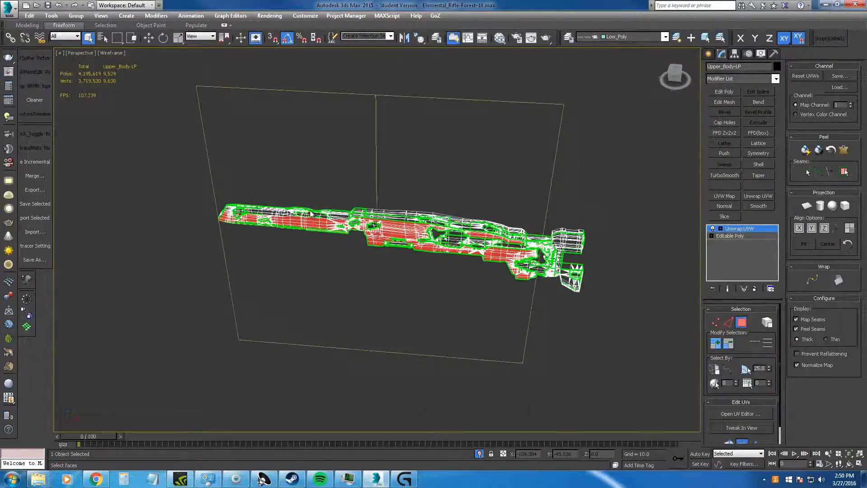
pyautogui.click(807, 205)
# Check the mapped faces around the barrel's elongated hole and leave the planar projection.
pyautogui.scroll(5, 312, 263)
pyautogui.press('F3')
pyautogui.scroll(4, 312, 264)
pyautogui.press('F4')
pyautogui.moveTo(346, 264)
pyautogui.mouseDown(button='middle')
pyautogui.moveTo(207, 253)
pyautogui.moveTo(334, 266)
pyautogui.mouseUp(button='middle')
pyautogui.scroll(5, 333, 267)
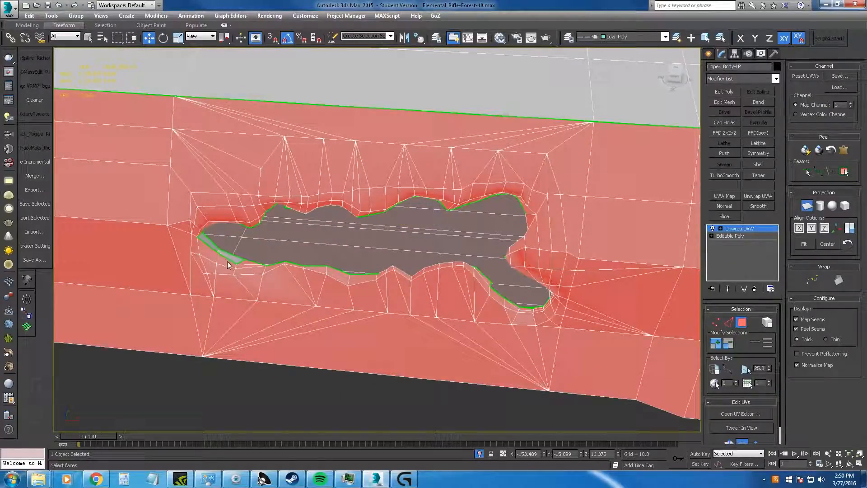
pyautogui.scroll(-3, 343, 256)
pyautogui.click(807, 208)
# Add the inner rim faces of the barrel's elongated hole to the selection.
pyautogui.press('F3')
pyautogui.press('F3')
pyautogui.scroll(3, 273, 276)
pyautogui.scroll(-5, 458, 296)
pyautogui.keyDown('alt'); pyautogui.moveTo(458, 294); pyautogui.dragTo(418, 162, button='middle'); pyautogui.keyUp('alt')
pyautogui.scroll(5, 397, 413)
pyautogui.moveTo(393, 416); pyautogui.dragTo(395, 243, button='middle')
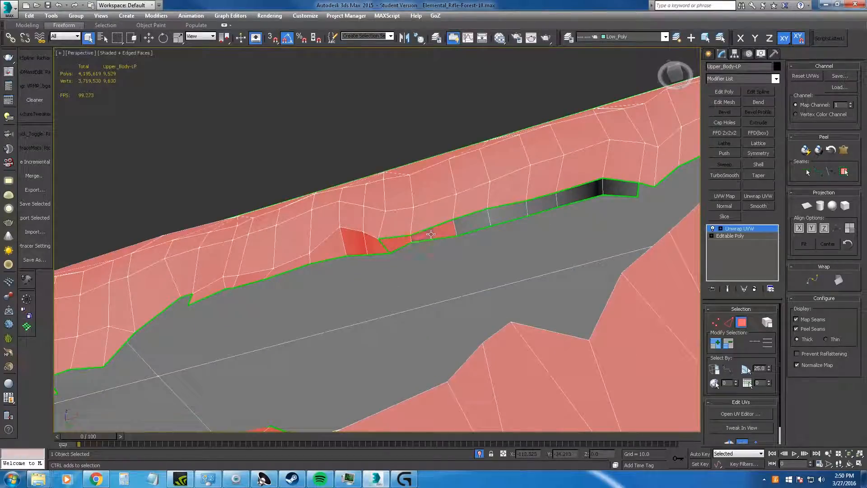
pyautogui.scroll(-3, 444, 239)
pyautogui.click(615, 188)
pyautogui.keyDown('ctrl'); pyautogui.click(272, 322); pyautogui.keyUp('ctrl')
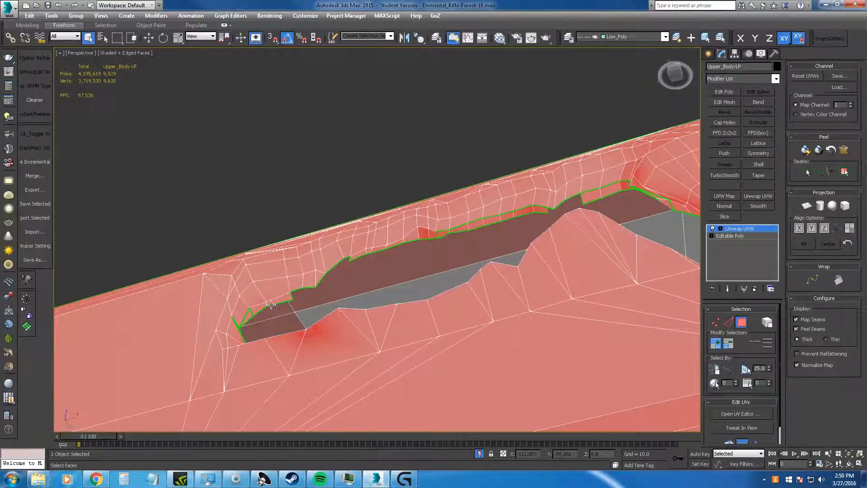
# Examine the selected faces along the barrel, from the muzzle hole to the holes in the front of the body.
pyautogui.keyDown('alt'); pyautogui.moveTo(276, 322); pyautogui.dragTo(297, 339, button='middle'); pyautogui.keyUp('alt')
pyautogui.scroll(-5, 296, 339)
pyautogui.scroll(5, 294, 139)
pyautogui.scroll(-4, 294, 139)
pyautogui.moveTo(286, 406); pyautogui.dragTo(284, 308, button='middle')
pyautogui.scroll(-6, 284, 308)
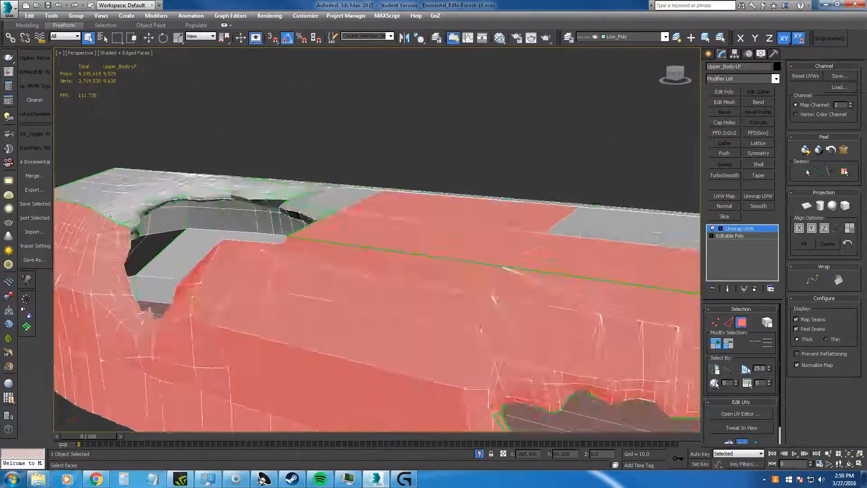
pyautogui.scroll(6, 397, 337)
pyautogui.scroll(-6, 397, 337)
pyautogui.scroll(8, 383, 297)
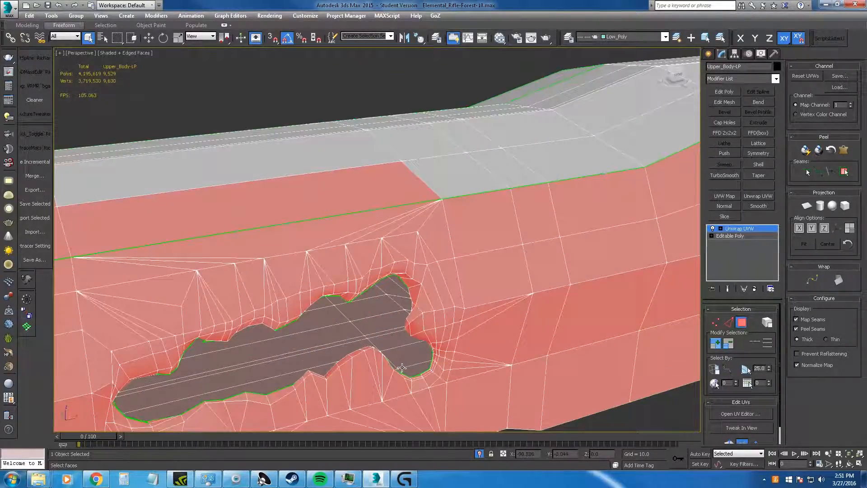
pyautogui.scroll(-3, 402, 368)
pyautogui.moveTo(402, 368); pyautogui.dragTo(312, 201, button='middle')
pyautogui.scroll(-2, 308, 208)
pyautogui.scroll(5, 298, 213)
pyautogui.scroll(-3, 307, 216)
pyautogui.moveTo(391, 237); pyautogui.dragTo(217, 230, button='middle')
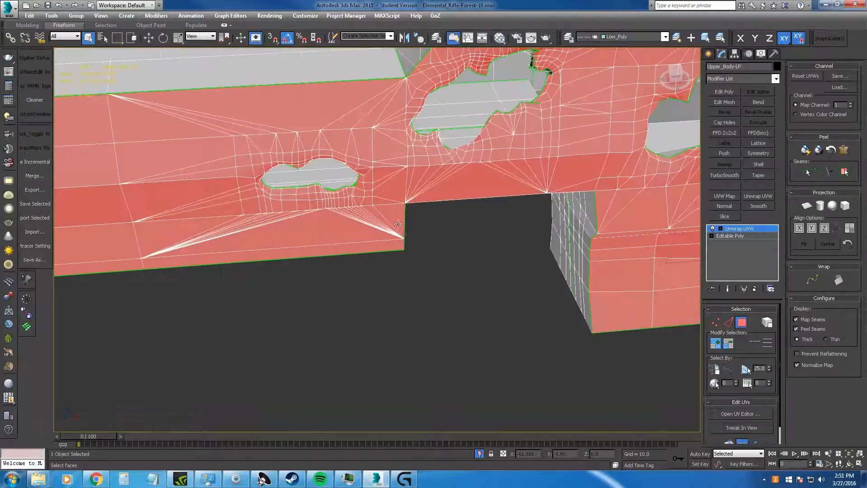
# Add the rim faces of the holes in the front part of the body to the selection.
pyautogui.scroll(5, 335, 185)
pyautogui.moveTo(334, 184)
pyautogui.mouseDown(button='middle')
pyautogui.moveTo(345, 195)
pyautogui.moveTo(342, 405)
pyautogui.mouseUp(button='middle')
pyautogui.press('F3')
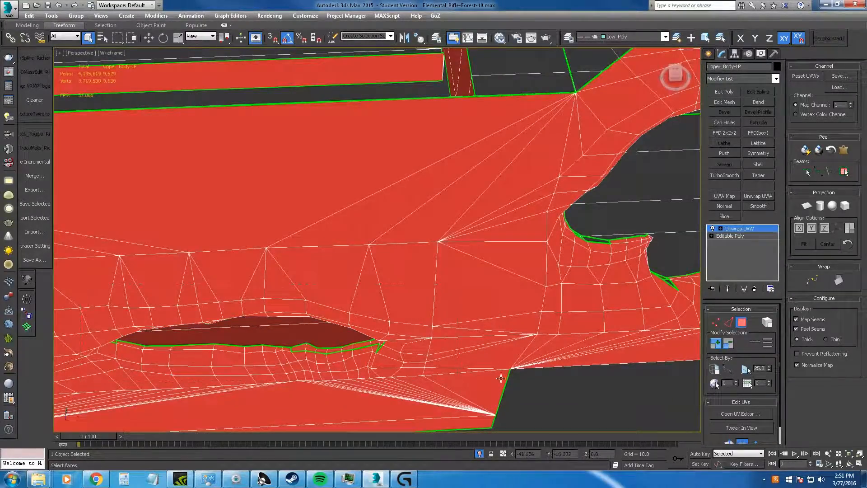
pyautogui.scroll(-3, 501, 378)
pyautogui.moveTo(501, 378); pyautogui.dragTo(383, 377, button='middle')
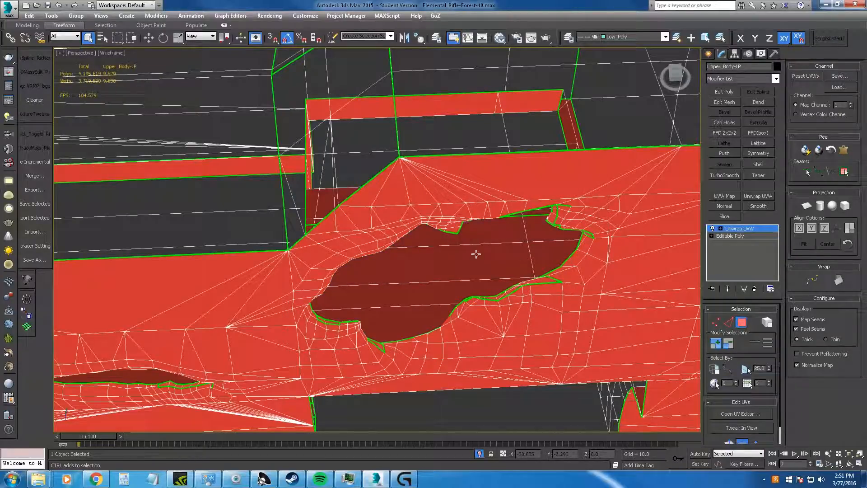
pyautogui.moveTo(573, 320); pyautogui.dragTo(499, 261, button='middle')
pyautogui.scroll(-4, 499, 260)
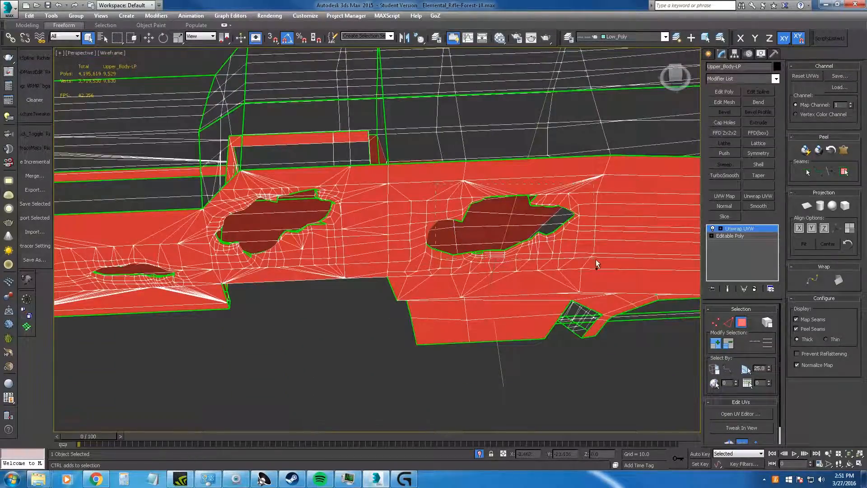
pyautogui.keyDown('ctrl'); pyautogui.moveTo(595, 261); pyautogui.dragTo(596, 262); pyautogui.keyUp('ctrl')
pyautogui.moveTo(596, 262); pyautogui.dragTo(529, 265, button='middle')
pyautogui.scroll(-4, 529, 265)
# Planar-map the enlarged selection of barrel and body side faces.
pyautogui.press('F3')
pyautogui.click(807, 206)
pyautogui.keyDown('alt'); pyautogui.moveTo(392, 238); pyautogui.dragTo(326, 297, button='middle'); pyautogui.keyUp('alt')
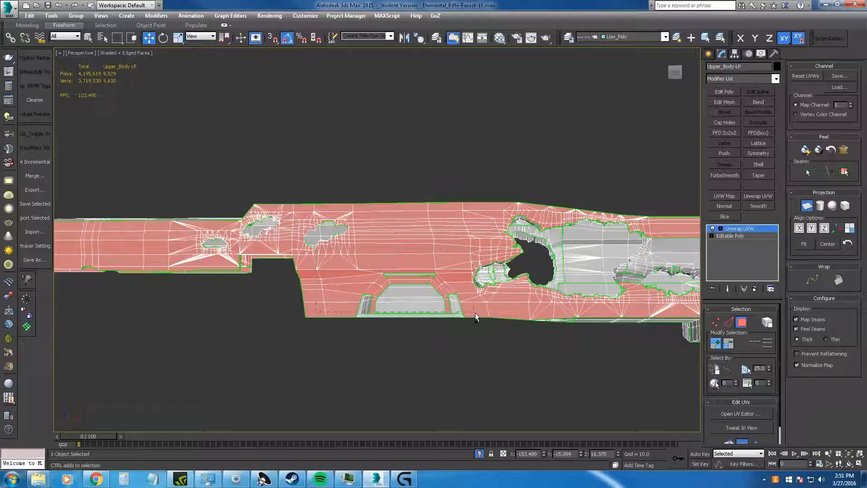
# Leave the planar projection and add the recessed hatch faces on the body's lower edge to the selection.
pyautogui.scroll(5, 475, 316)
pyautogui.press('q')
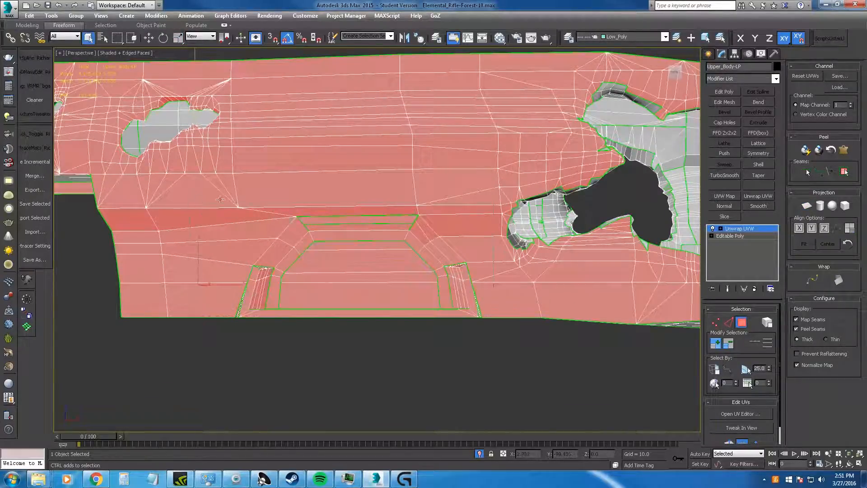
pyautogui.keyDown('ctrl'); pyautogui.moveTo(199, 201); pyautogui.dragTo(197, 203); pyautogui.keyUp('ctrl')
pyautogui.scroll(-3, 201, 203)
pyautogui.keyDown('alt'); pyautogui.moveTo(289, 266); pyautogui.dragTo(298, 216, button='middle'); pyautogui.keyUp('alt')
pyautogui.scroll(3, 317, 235)
pyautogui.scroll(-3, 501, 246)
# Add the faces in and around the large opening in the middle of the body to the selection.
pyautogui.moveTo(501, 247); pyautogui.dragTo(287, 316, button='middle')
pyautogui.scroll(-4, 310, 250)
pyautogui.press('F3')
pyautogui.scroll(4, 307, 253)
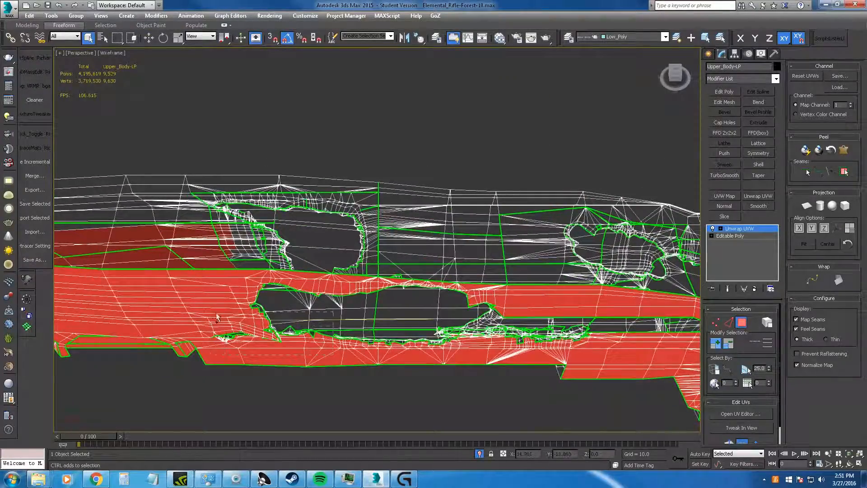
pyautogui.keyDown('ctrl'); pyautogui.moveTo(460, 357); pyautogui.dragTo(485, 307); pyautogui.keyUp('ctrl')
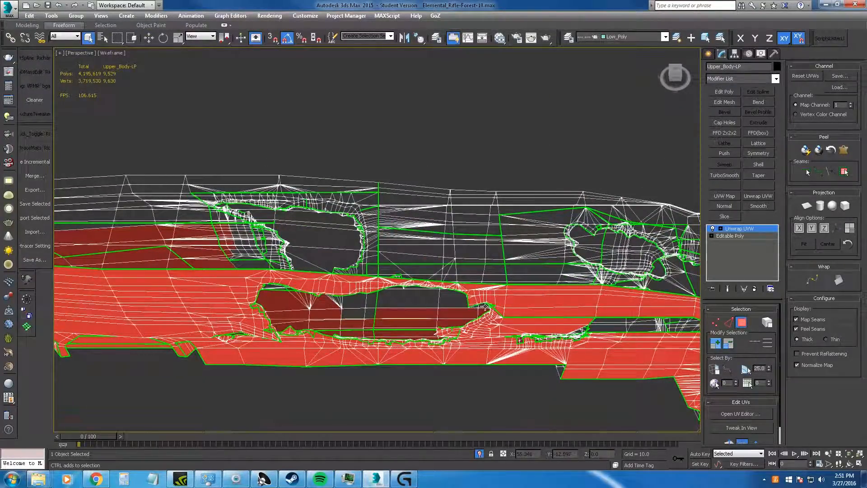
pyautogui.keyDown('ctrl'); pyautogui.click(380, 287); pyautogui.keyUp('ctrl')
# Add the recessed panel faces between the large opening and the rear of the body to the selection.
pyautogui.scroll(-3, 298, 295)
pyautogui.moveTo(461, 316); pyautogui.dragTo(370, 298, button='middle')
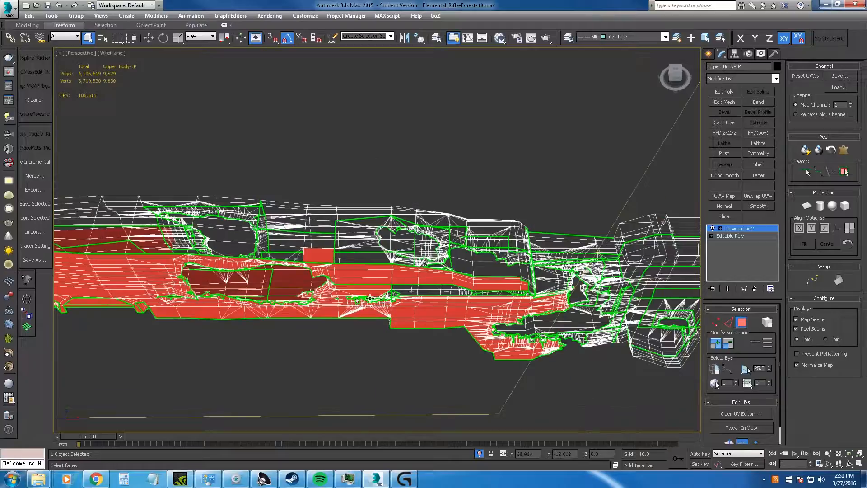
pyautogui.scroll(6, 402, 312)
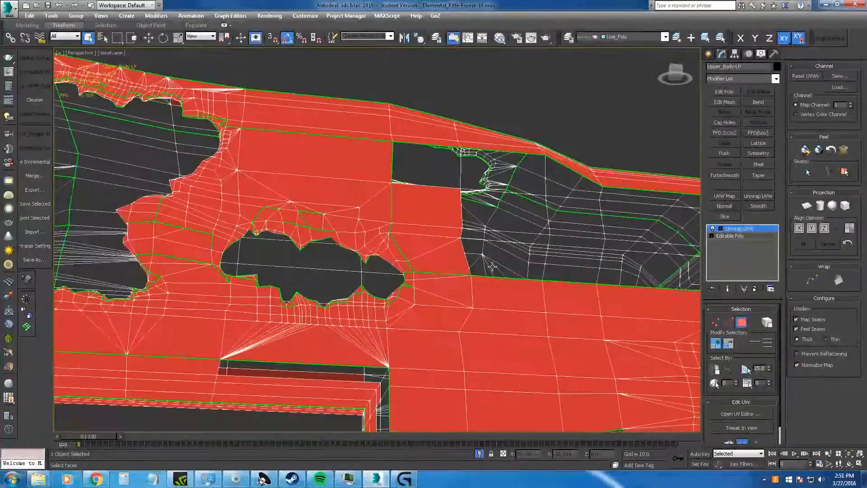
pyautogui.scroll(-5, 493, 267)
pyautogui.press('F3')
pyautogui.keyDown('alt'); pyautogui.moveTo(493, 267); pyautogui.dragTo(458, 280, button='middle'); pyautogui.keyUp('alt')
pyautogui.keyDown('ctrl'); pyautogui.moveTo(318, 197); pyautogui.dragTo(479, 253); pyautogui.keyUp('ctrl')
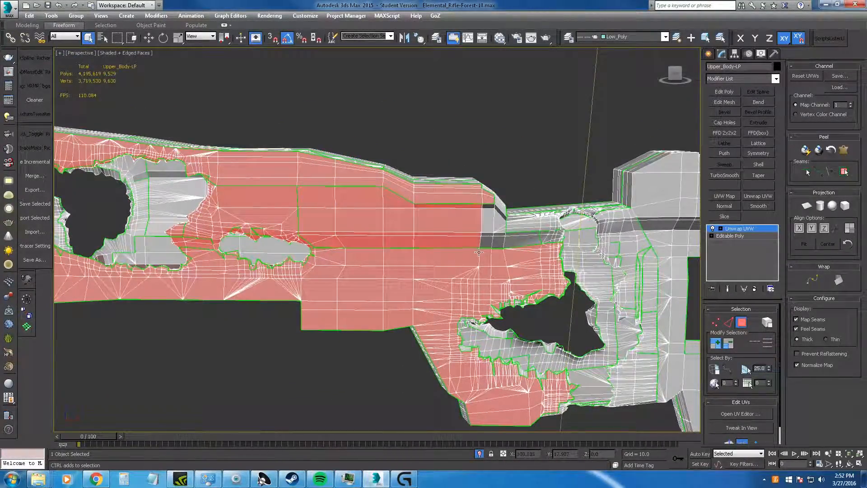
# Add the stepped faces in front of the rear opening to the selection.
pyautogui.scroll(-2, 489, 258)
pyautogui.keyDown('alt'); pyautogui.moveTo(489, 259); pyautogui.dragTo(433, 289, button='middle'); pyautogui.keyUp('alt')
pyautogui.scroll(5, 312, 258)
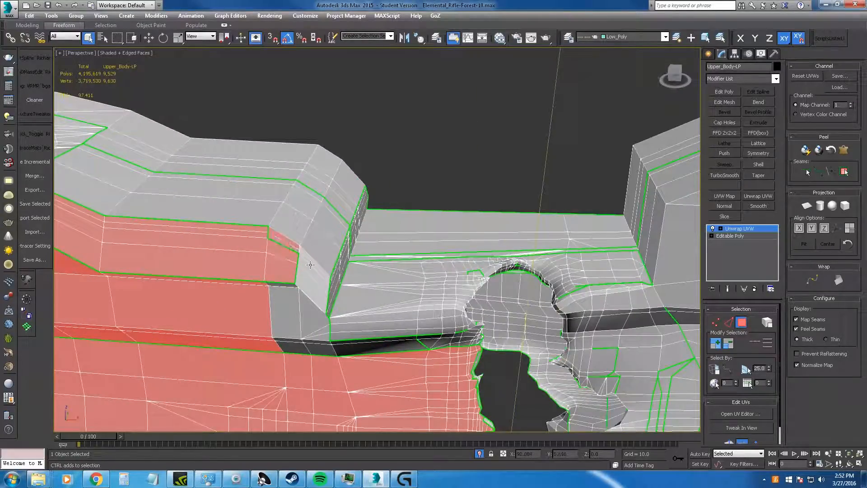
pyautogui.keyDown('ctrl'); pyautogui.moveTo(263, 357); pyautogui.dragTo(263, 359); pyautogui.keyUp('ctrl')
pyautogui.scroll(-5, 265, 330)
pyautogui.scroll(5, 275, 316)
pyautogui.keyDown('alt'); pyautogui.moveTo(276, 317); pyautogui.dragTo(309, 190, button='middle'); pyautogui.keyUp('alt')
pyautogui.keyDown('ctrl'); pyautogui.moveTo(389, 204); pyautogui.dragTo(398, 214); pyautogui.keyUp('ctrl')
# Extend the selection over the faces around the body's rear opening.
pyautogui.keyDown('alt'); pyautogui.moveTo(398, 215); pyautogui.dragTo(292, 181, button='middle'); pyautogui.keyUp('alt')
pyautogui.scroll(-4, 317, 311)
pyautogui.keyDown('ctrl'); pyautogui.moveTo(290, 161); pyautogui.dragTo(489, 253); pyautogui.keyUp('ctrl')
pyautogui.keyDown('alt'); pyautogui.moveTo(489, 252); pyautogui.dragTo(445, 257, button='middle'); pyautogui.keyUp('alt')
pyautogui.scroll(3, 440, 193)
pyautogui.scroll(3, 403, 247)
pyautogui.keyDown('alt'); pyautogui.moveTo(426, 185); pyautogui.dragTo(397, 250, button='middle'); pyautogui.keyUp('alt')
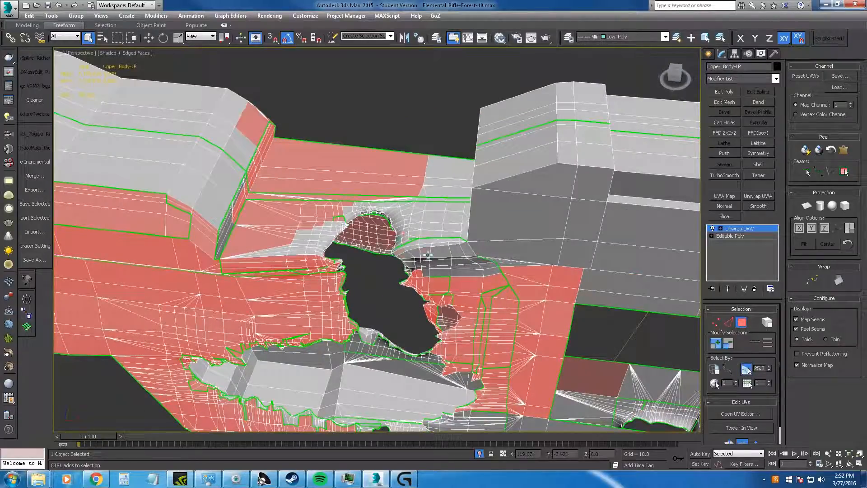
# Extend the selection across the adjoining body and rear faces by planar angle, and planar-map them.
pyautogui.keyDown('ctrl'); pyautogui.click(428, 255); pyautogui.keyUp('ctrl')
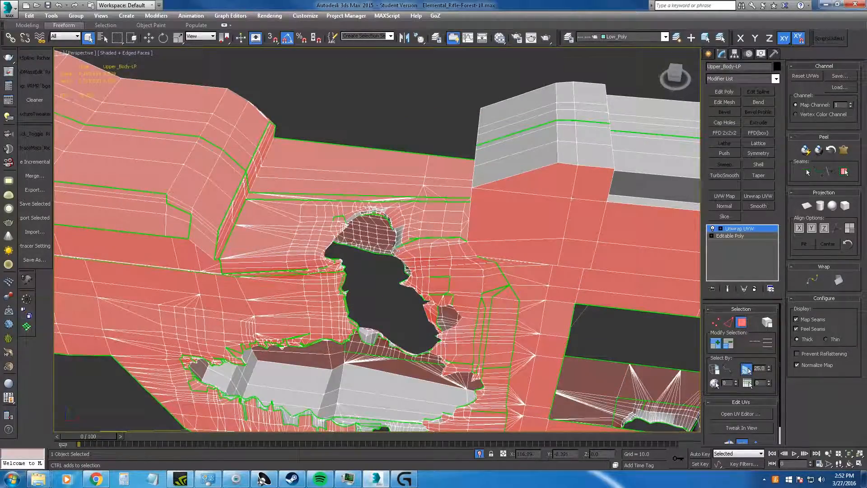
pyautogui.press('t')
pyautogui.click(807, 206)
pyautogui.click(259, 41)
# Examine the selected faces around the rear opening and along the rifle's side.
pyautogui.scroll(-4, 542, 203)
pyautogui.moveTo(633, 199); pyautogui.dragTo(357, 113, button='middle')
pyautogui.scroll(4, 253, 175)
pyautogui.scroll(-1, 363, 177)
pyautogui.scroll(4, 363, 177)
pyautogui.scroll(1, 253, 307)
pyautogui.keyDown('alt'); pyautogui.moveTo(253, 308); pyautogui.dragTo(193, 193, button='middle'); pyautogui.keyUp('alt')
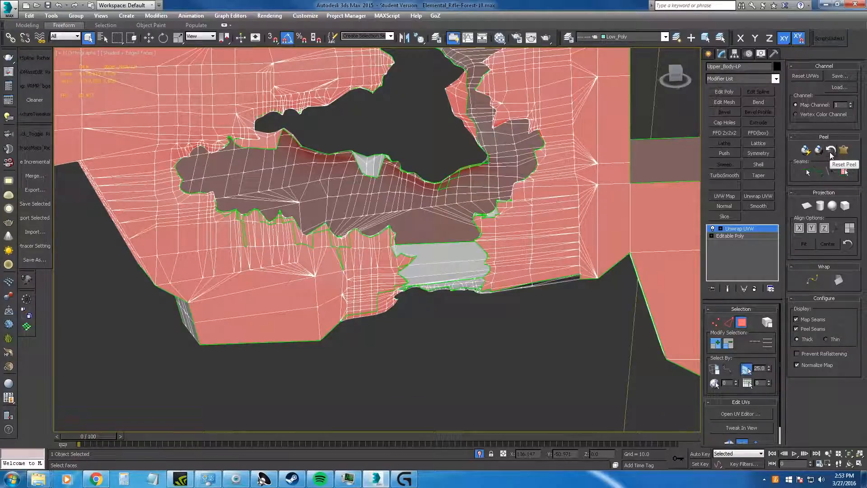
pyautogui.scroll(-2, 748, 302)
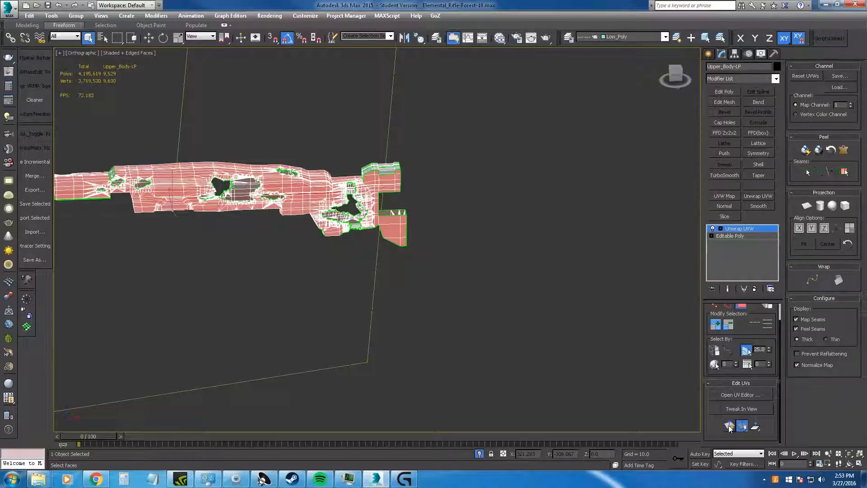
# Clear the face selection and reselect the upper body's side faces using the 25.0 planar angle.
pyautogui.hotkey('ctrl', 'd')
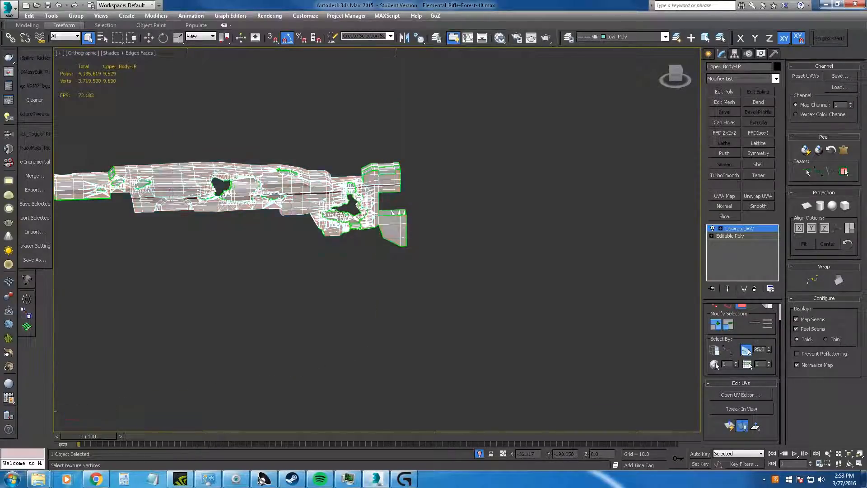
pyautogui.click(177, 194)
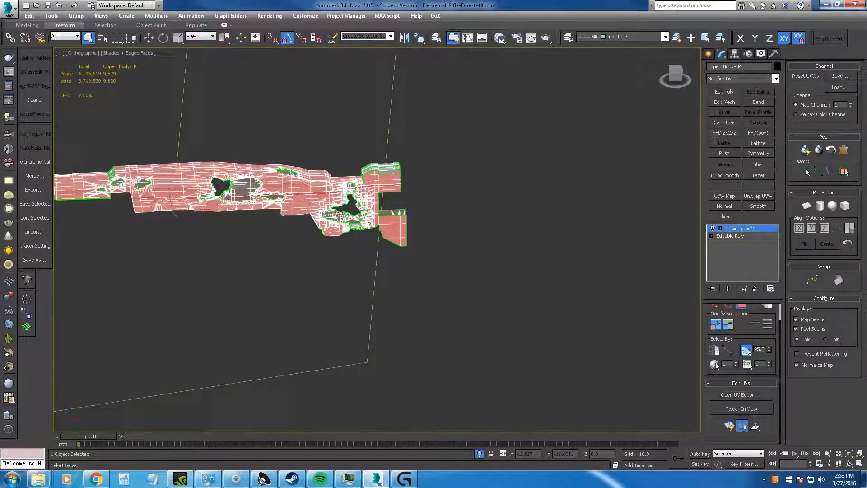
pyautogui.scroll(5, 357, 227)
pyautogui.moveTo(442, 211); pyautogui.dragTo(661, 334, button='middle')
pyautogui.scroll(5, 334, 269)
pyautogui.scroll(4, 350, 252)
# Turn on Ignore Backfacing and deselect the faces along the body's underside.
pyautogui.click(746, 350)
pyautogui.keyDown('alt'); pyautogui.moveTo(325, 262); pyautogui.dragTo(332, 277, button='middle'); pyautogui.keyUp('alt')
pyautogui.scroll(-5, 332, 277)
pyautogui.keyDown('alt'); pyautogui.click(340, 294); pyautogui.keyUp('alt')
pyautogui.keyDown('alt'); pyautogui.click(158, 296); pyautogui.keyUp('alt')
pyautogui.moveTo(156, 296); pyautogui.dragTo(445, 305, button='middle')
pyautogui.keyDown('alt'); pyautogui.click(286, 297); pyautogui.keyUp('alt')
pyautogui.scroll(3, 287, 296)
pyautogui.keyDown('alt'); pyautogui.click(315, 306); pyautogui.keyUp('alt')
pyautogui.keyDown('alt'); pyautogui.moveTo(315, 306); pyautogui.dragTo(324, 270, button='middle'); pyautogui.keyUp('alt')
pyautogui.keyDown('alt'); pyautogui.click(221, 296); pyautogui.keyUp('alt')
pyautogui.keyDown('alt'); pyautogui.click(273, 299); pyautogui.keyUp('alt')
# Deselect the lower side faces of the body on the rifle's opposite side.
pyautogui.keyDown('alt'); pyautogui.moveTo(272, 320); pyautogui.dragTo(371, 204, button='middle'); pyautogui.keyUp('alt')
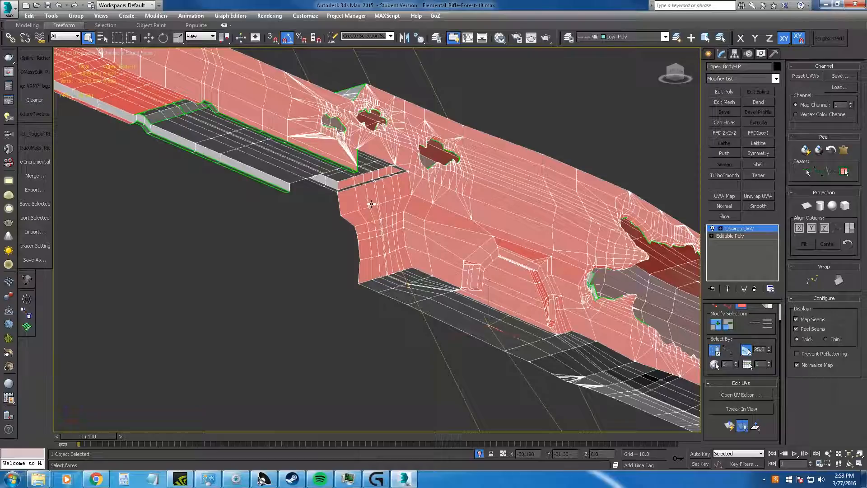
pyautogui.keyDown('alt'); pyautogui.moveTo(371, 204); pyautogui.dragTo(500, 136, button='middle'); pyautogui.keyUp('alt')
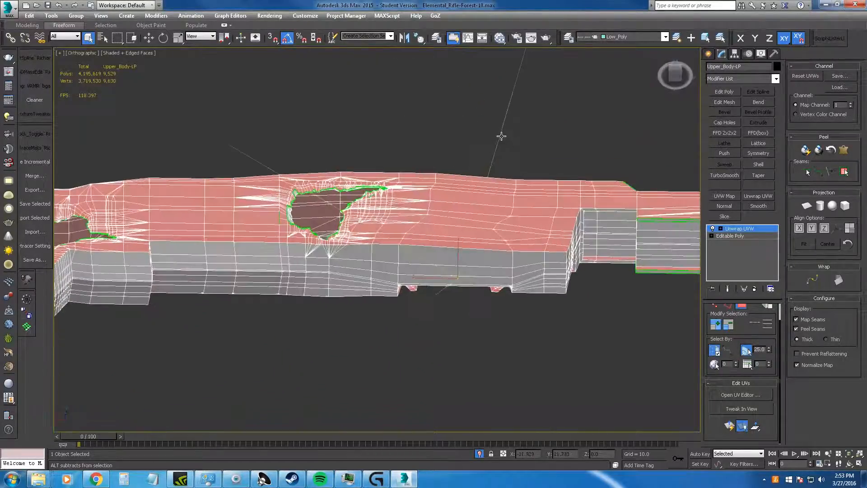
pyautogui.keyDown('alt'); pyautogui.moveTo(615, 260); pyautogui.dragTo(451, 118, button='middle'); pyautogui.keyUp('alt')
pyautogui.scroll(2, 360, 139)
pyautogui.scroll(-5, 360, 140)
pyautogui.keyDown('alt'); pyautogui.moveTo(366, 153); pyautogui.dragTo(472, 212, button='middle'); pyautogui.keyUp('alt')
pyautogui.keyDown('alt'); pyautogui.click(470, 192); pyautogui.keyUp('alt')
pyautogui.keyDown('alt'); pyautogui.click(458, 205); pyautogui.keyUp('alt')
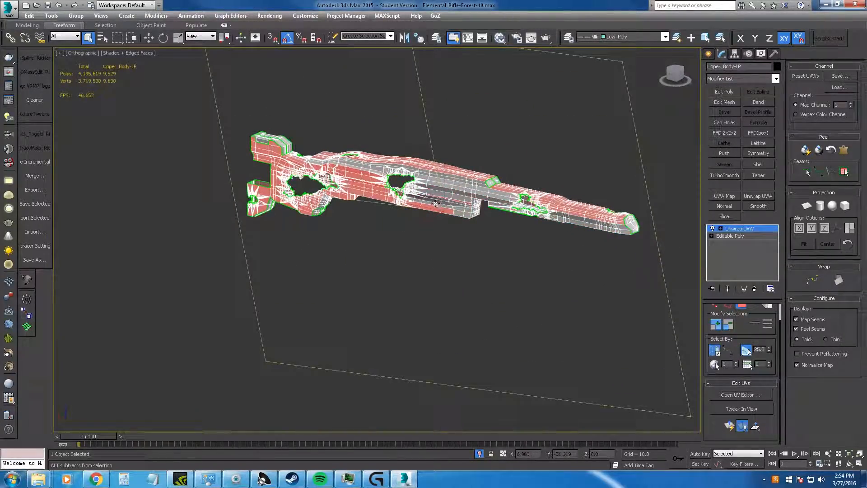
# Deselect the remaining mid-body side faces and the rear block's faces on the rifle's opposite side.
pyautogui.keyDown('alt'); pyautogui.click(447, 199); pyautogui.keyUp('alt')
pyautogui.scroll(4, 444, 197)
pyautogui.keyDown('alt'); pyautogui.click(444, 197); pyautogui.keyUp('alt')
pyautogui.keyDown('alt'); pyautogui.click(259, 140); pyautogui.keyUp('alt')
# Deselect the faces running along the top of the body and around its front openings.
pyautogui.moveTo(635, 223); pyautogui.dragTo(466, 225, button='middle')
pyautogui.scroll(5, 467, 224)
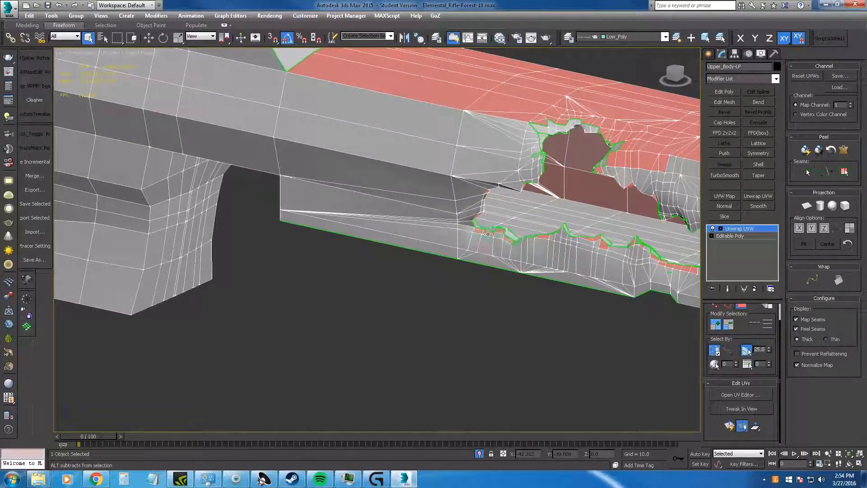
pyautogui.scroll(-5, 488, 234)
pyautogui.moveTo(472, 207)
pyautogui.mouseDown(button='middle')
pyautogui.moveTo(278, 218)
pyautogui.moveTo(375, 251)
pyautogui.mouseUp(button='middle')
pyautogui.scroll(-3, 277, 219)
pyautogui.scroll(3, 443, 213)
pyautogui.press('F3')
pyautogui.moveTo(562, 216)
pyautogui.keyDown('alt'); pyautogui.mouseDown(button='middle')
pyautogui.moveTo(446, 188)
pyautogui.moveTo(420, 191)
pyautogui.mouseUp(button='middle'); pyautogui.keyUp('alt')
pyautogui.press('F3')
pyautogui.scroll(-4, 545, 209)
pyautogui.keyDown('alt'); pyautogui.click(403, 223); pyautogui.keyUp('alt')
pyautogui.keyDown('alt'); pyautogui.moveTo(403, 223); pyautogui.dragTo(286, 395, button='middle'); pyautogui.keyUp('alt')
pyautogui.scroll(3, 257, 216)
pyautogui.keyDown('alt'); pyautogui.click(264, 212); pyautogui.keyUp('alt')
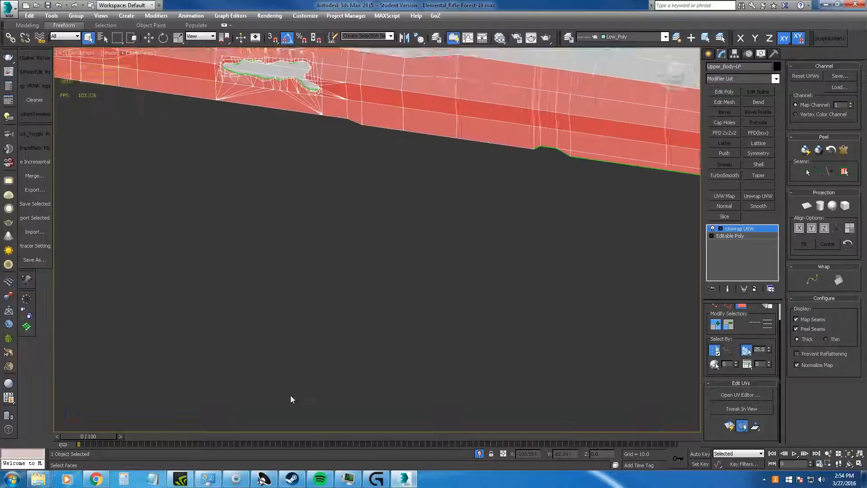
# Deselect the stray faces at the edge of the front top opening without planar-angle selection.
pyautogui.moveTo(158, 99); pyautogui.dragTo(258, 292, button='middle')
pyautogui.scroll(5, 258, 292)
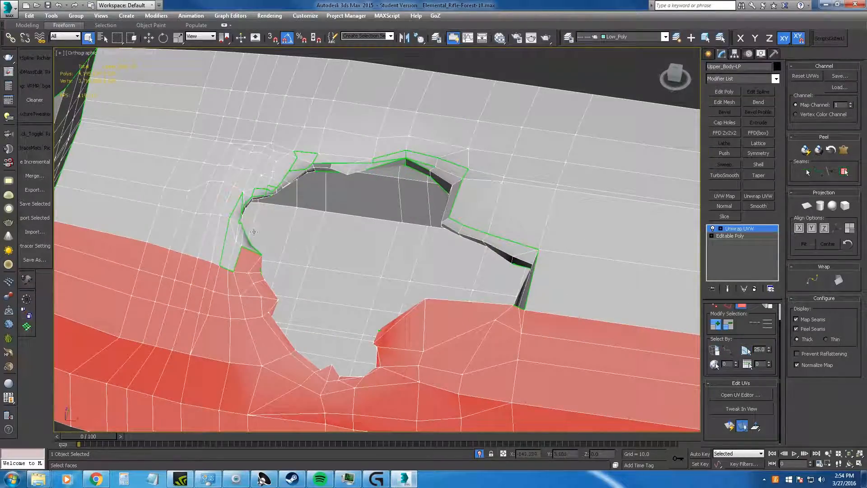
pyautogui.press('F3')
pyautogui.keyDown('alt'); pyautogui.click(252, 260); pyautogui.keyUp('alt')
pyautogui.hotkey('alt', 'e')
pyautogui.click(300, 222)
pyautogui.hotkey('ctrl', 'z')
pyautogui.scroll(-4, 300, 223)
pyautogui.moveTo(300, 223)
pyautogui.keyDown('alt'); pyautogui.mouseDown(button='middle')
pyautogui.moveTo(306, 195)
pyautogui.moveTo(311, 240)
pyautogui.moveTo(444, 199)
pyautogui.moveTo(395, 215)
pyautogui.mouseUp(button='middle'); pyautogui.keyUp('alt')
pyautogui.press('F3')
pyautogui.scroll(3, 311, 240)
pyautogui.scroll(-4, 444, 199)
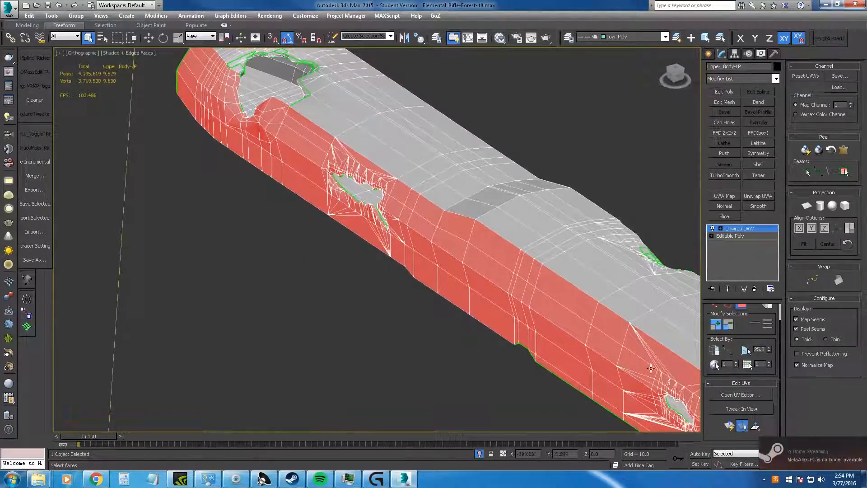
pyautogui.moveTo(551, 362); pyautogui.dragTo(497, 343, button='middle')
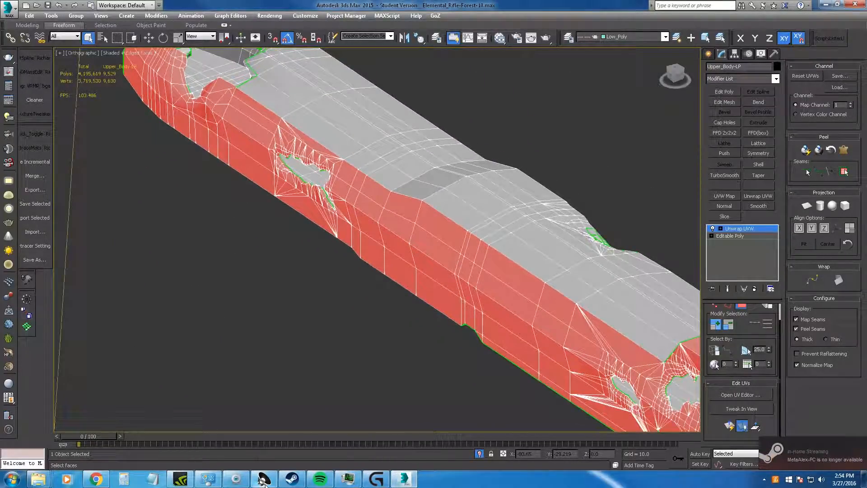
pyautogui.click(293, 479)
pyautogui.moveTo(533, 306); pyautogui.dragTo(406, 271, button='middle')
pyautogui.click(292, 479)
# Deselect the stray faces along the edge of the top opening near the rear in wireframe display.
pyautogui.scroll(-3, 497, 280)
pyautogui.moveTo(638, 360); pyautogui.dragTo(255, 197, button='middle')
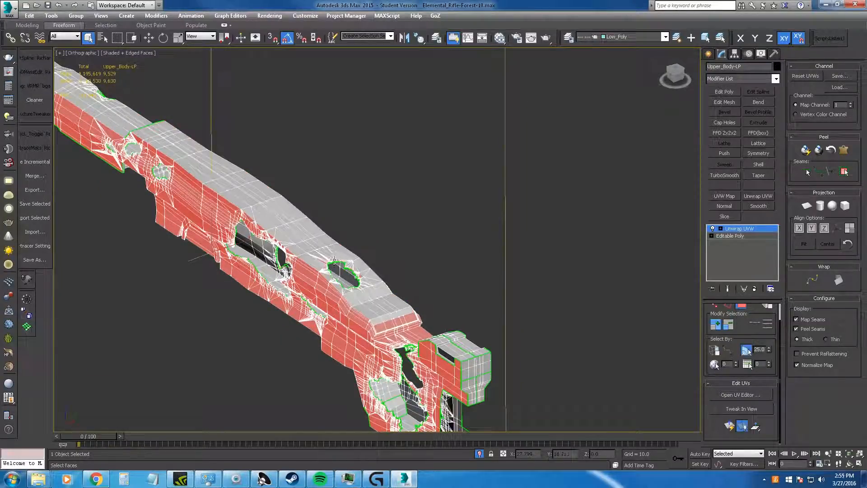
pyautogui.scroll(8, 332, 278)
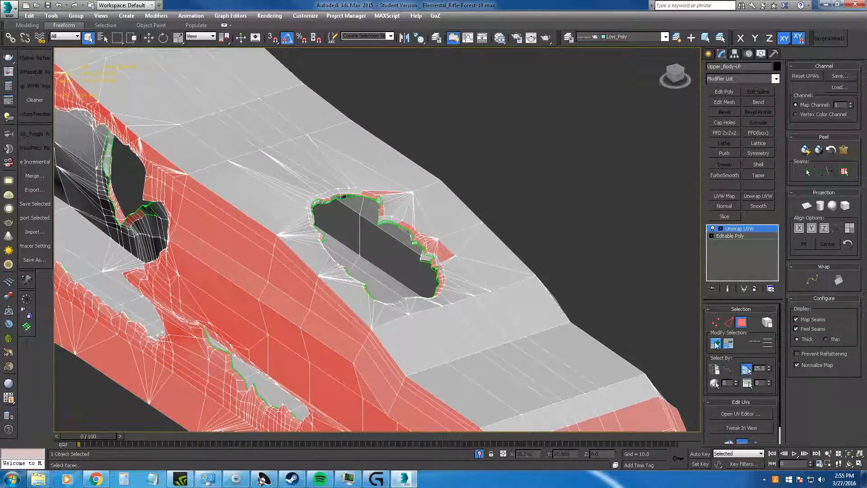
pyautogui.press('F3')
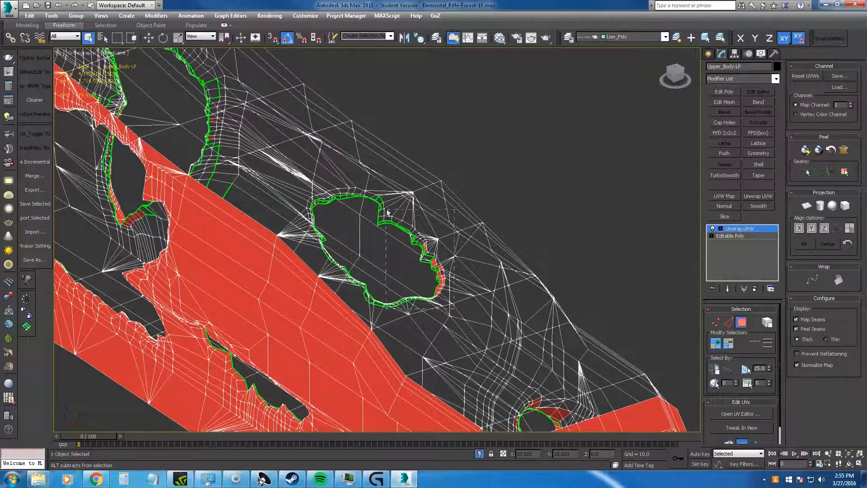
pyautogui.keyDown('alt'); pyautogui.moveTo(389, 215); pyautogui.dragTo(387, 215); pyautogui.keyUp('alt')
# Deselect the stray top faces near the front of the rifle in the wireframe top view.
pyautogui.moveTo(252, 140); pyautogui.dragTo(277, 123, button='middle')
pyautogui.press('t')
pyautogui.scroll(2, 383, 317)
pyautogui.moveTo(383, 317); pyautogui.dragTo(406, 254, button='middle')
pyautogui.moveTo(610, 164); pyautogui.dragTo(387, 142, button='middle')
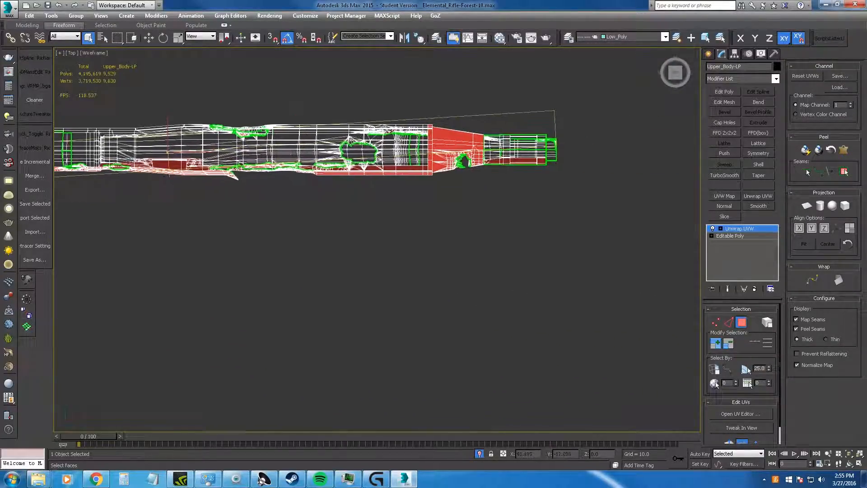
pyautogui.moveTo(151, 153); pyautogui.dragTo(544, 152, button='middle')
pyautogui.keyDown('alt'); pyautogui.moveTo(142, 154); pyautogui.dragTo(135, 158); pyautogui.keyUp('alt')
pyautogui.moveTo(632, 158)
pyautogui.mouseDown(button='middle')
pyautogui.moveTo(567, 149)
pyautogui.moveTo(369, 168)
pyautogui.moveTo(413, 106)
pyautogui.moveTo(473, 76)
pyautogui.moveTo(481, 93)
pyautogui.moveTo(418, 182)
pyautogui.mouseUp(button='middle')
# Deselect the far half of the tapered rear section's top faces in the shaded top view.
pyautogui.press('F3')
pyautogui.press('F4')
pyautogui.press('t')
pyautogui.press('F4')
pyautogui.scroll(10, 484, 253)
pyautogui.moveTo(358, 77); pyautogui.dragTo(300, 96, button='middle')
pyautogui.keyDown('alt'); pyautogui.moveTo(300, 53); pyautogui.dragTo(522, 93); pyautogui.keyUp('alt')
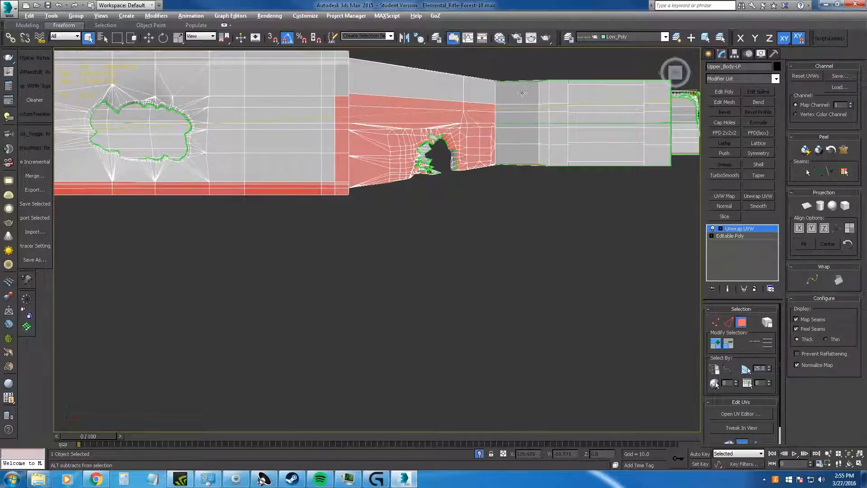
# Deselect the stray faces along the edge of a body opening in wireframe display.
pyautogui.moveTo(522, 93)
pyautogui.keyDown('alt'); pyautogui.mouseDown(button='middle')
pyautogui.moveTo(364, 164)
pyautogui.moveTo(205, 307)
pyautogui.moveTo(184, 290)
pyautogui.moveTo(331, 221)
pyautogui.moveTo(365, 306)
pyautogui.mouseUp(button='middle'); pyautogui.keyUp('alt')
pyautogui.scroll(-6, 365, 306)
pyautogui.moveTo(72, 359); pyautogui.dragTo(419, 309, button='middle')
pyautogui.scroll(9, 420, 310)
pyautogui.press('F3')
pyautogui.keyDown('alt'); pyautogui.moveTo(430, 329); pyautogui.dragTo(416, 308); pyautogui.keyUp('alt')
# Examine the face selection around the rear opening in shaded and wireframe display.
pyautogui.moveTo(457, 309)
pyautogui.keyDown('alt'); pyautogui.mouseDown(button='middle')
pyautogui.moveTo(455, 267)
pyautogui.moveTo(535, 357)
pyautogui.moveTo(553, 285)
pyautogui.moveTo(599, 217)
pyautogui.mouseUp(button='middle'); pyautogui.keyUp('alt')
pyautogui.scroll(-2, 509, 333)
pyautogui.scroll(-5, 553, 285)
pyautogui.press('F3')
pyautogui.scroll(7, 603, 198)
pyautogui.scroll(-4, 527, 208)
pyautogui.keyDown('alt'); pyautogui.moveTo(527, 208); pyautogui.dragTo(528, 258, button='middle'); pyautogui.keyUp('alt')
pyautogui.scroll(3, 526, 258)
pyautogui.press('F3')
pyautogui.scroll(4, 517, 261)
pyautogui.moveTo(442, 311)
pyautogui.mouseDown(button='middle')
pyautogui.moveTo(437, 204)
pyautogui.moveTo(429, 224)
pyautogui.mouseUp(button='middle')
pyautogui.press('F3')
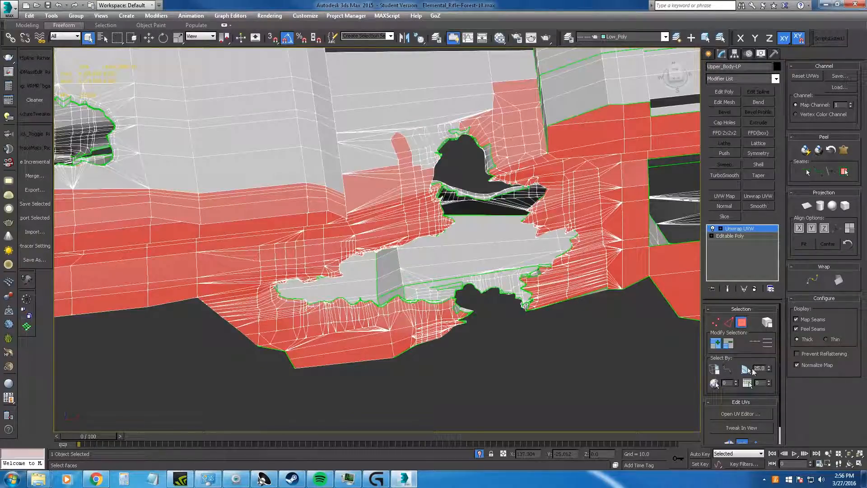
# Deselect the top faces around the rear opening, first by the 25.0 planar angle and with a region in wireframe.
pyautogui.click(750, 369)
pyautogui.keyDown('alt'); pyautogui.click(409, 181); pyautogui.keyUp('alt')
pyautogui.moveTo(477, 138); pyautogui.dragTo(450, 152, button='middle')
pyautogui.scroll(4, 449, 152)
pyautogui.click(750, 368)
pyautogui.press('F3')
pyautogui.keyDown('alt'); pyautogui.moveTo(395, 165); pyautogui.dragTo(456, 128); pyautogui.keyUp('alt')
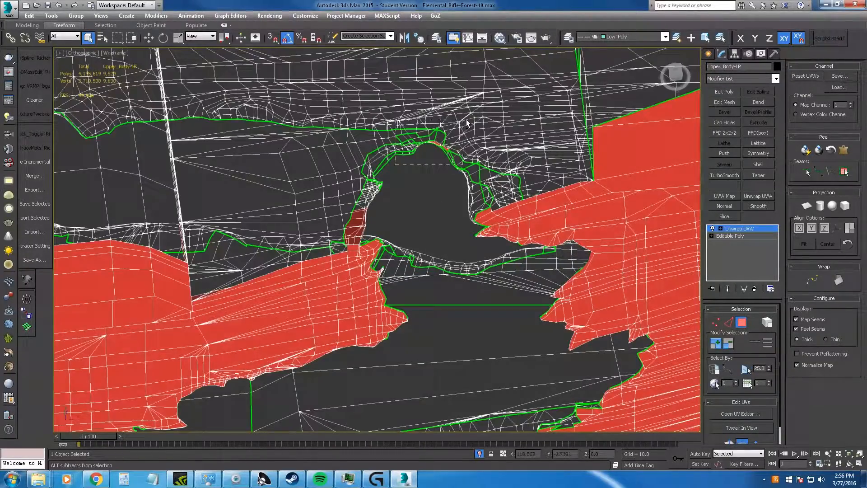
# Deselect the leftover strip of faces beside the rear top opening.
pyautogui.scroll(-4, 342, 230)
pyautogui.keyDown('alt'); pyautogui.moveTo(342, 230); pyautogui.dragTo(322, 274, button='middle'); pyautogui.keyUp('alt')
pyautogui.scroll(3, 126, 327)
pyautogui.moveTo(127, 327); pyautogui.dragTo(108, 219, button='middle')
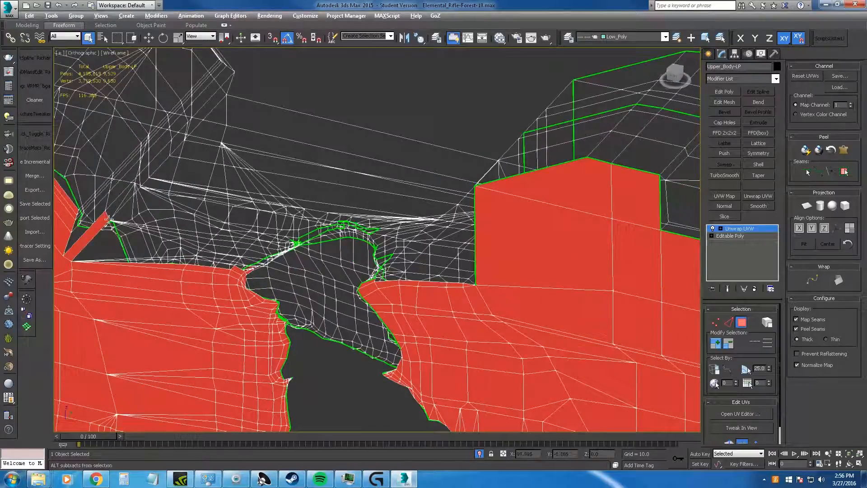
pyautogui.press('F3')
pyautogui.press('F3')
pyautogui.scroll(-4, 264, 260)
pyautogui.moveTo(264, 261)
pyautogui.keyDown('alt'); pyautogui.mouseDown(button='middle')
pyautogui.moveTo(246, 262)
pyautogui.moveTo(289, 271)
pyautogui.mouseUp(button='middle'); pyautogui.keyUp('alt')
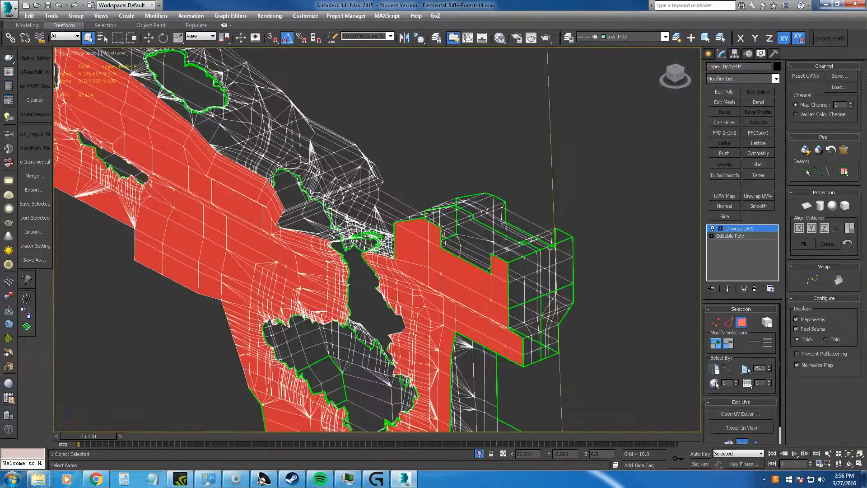
pyautogui.scroll(4, 318, 253)
pyautogui.press('F3')
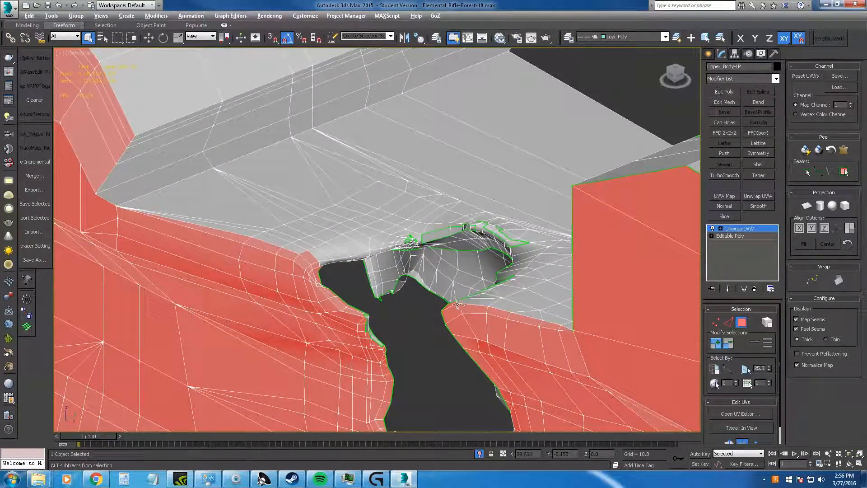
# Examine the edges of the rear openings for faces that are wrongly selected or missed.
pyautogui.press('F3')
pyautogui.scroll(-2, 322, 270)
pyautogui.moveTo(330, 267)
pyautogui.keyDown('alt'); pyautogui.mouseDown(button='middle')
pyautogui.moveTo(207, 264)
pyautogui.moveTo(285, 300)
pyautogui.mouseUp(button='middle'); pyautogui.keyUp('alt')
pyautogui.press('F3')
pyautogui.scroll(4, 258, 342)
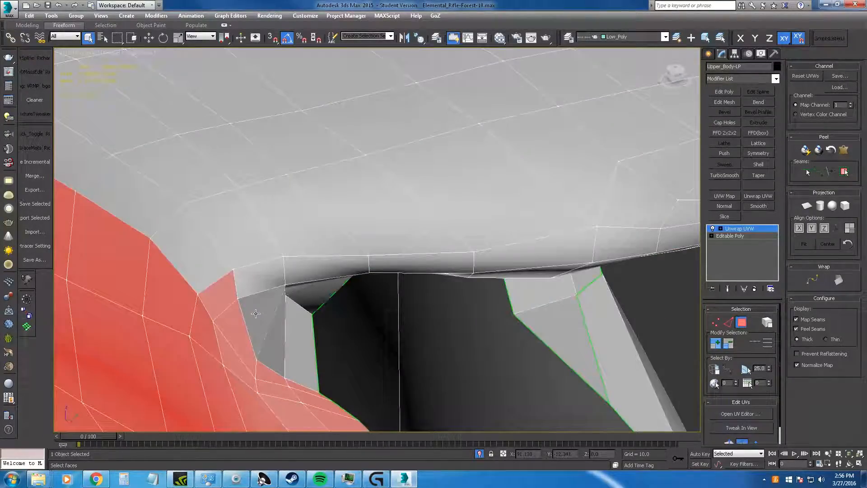
pyautogui.press('F3')
pyautogui.scroll(-6, 294, 316)
pyautogui.moveTo(300, 307)
pyautogui.keyDown('alt'); pyautogui.mouseDown(button='middle')
pyautogui.moveTo(408, 236)
pyautogui.moveTo(447, 198)
pyautogui.mouseUp(button='middle'); pyautogui.keyUp('alt')
pyautogui.scroll(6, 411, 201)
pyautogui.scroll(-4, 411, 202)
pyautogui.scroll(6, 410, 228)
pyautogui.scroll(-4, 410, 229)
pyautogui.scroll(5, 492, 316)
pyautogui.keyDown('alt'); pyautogui.moveTo(493, 316); pyautogui.dragTo(519, 226, button='middle'); pyautogui.keyUp('alt')
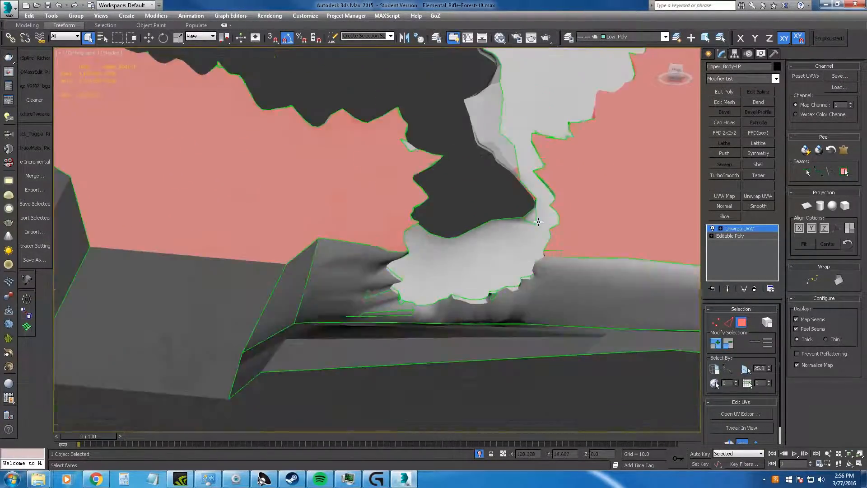
# Correct the face selection along the rear opening's edge with a region in wireframe display.
pyautogui.press('F3')
pyautogui.moveTo(535, 207); pyautogui.dragTo(514, 183)
pyautogui.press('F3')
pyautogui.moveTo(603, 271)
pyautogui.keyDown('alt'); pyautogui.mouseDown(button='middle')
pyautogui.moveTo(542, 273)
pyautogui.moveTo(525, 299)
pyautogui.mouseUp(button='middle'); pyautogui.keyUp('alt')
pyautogui.scroll(-5, 524, 298)
# Examine the selected side faces along the whole body, including the edges of every opening.
pyautogui.moveTo(102, 221); pyautogui.dragTo(650, 195, button='middle')
pyautogui.scroll(-2, 650, 194)
pyautogui.scroll(7, 221, 192)
pyautogui.scroll(-6, 220, 192)
pyautogui.moveTo(316, 226)
pyautogui.keyDown('alt'); pyautogui.mouseDown(button='middle')
pyautogui.moveTo(459, 189)
pyautogui.moveTo(357, 221)
pyautogui.moveTo(348, 209)
pyautogui.moveTo(378, 191)
pyautogui.moveTo(466, 284)
pyautogui.moveTo(394, 279)
pyautogui.moveTo(430, 194)
pyautogui.moveTo(439, 238)
pyautogui.mouseUp(button='middle'); pyautogui.keyUp('alt')
pyautogui.scroll(8, 439, 185)
pyautogui.press('F3')
pyautogui.scroll(-3, 439, 185)
pyautogui.press('F3')
pyautogui.scroll(4, 439, 238)
pyautogui.moveTo(418, 205)
pyautogui.keyDown('alt'); pyautogui.mouseDown(button='middle')
pyautogui.moveTo(416, 228)
pyautogui.moveTo(442, 180)
pyautogui.moveTo(485, 200)
pyautogui.moveTo(513, 242)
pyautogui.moveTo(331, 200)
pyautogui.moveTo(311, 221)
pyautogui.mouseUp(button='middle'); pyautogui.keyUp('alt')
pyautogui.scroll(-3, 514, 242)
pyautogui.moveTo(312, 221); pyautogui.dragTo(651, 239, button='middle')
pyautogui.keyDown('alt'); pyautogui.moveTo(651, 239); pyautogui.dragTo(651, 217, button='middle'); pyautogui.keyUp('alt')
pyautogui.scroll(5, 139, 153)
pyautogui.scroll(-5, 158, 158)
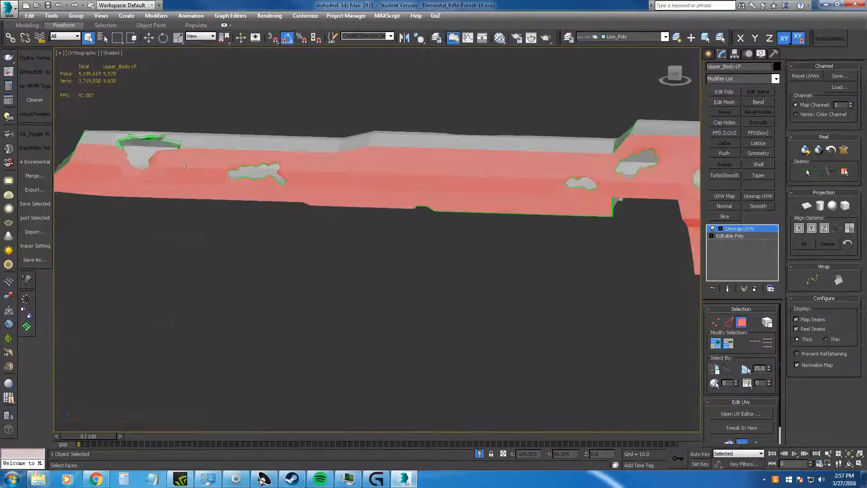
pyautogui.scroll(-3, 186, 166)
pyautogui.scroll(3, 587, 180)
pyautogui.moveTo(587, 189)
pyautogui.mouseDown(button='middle')
pyautogui.moveTo(505, 226)
pyautogui.moveTo(505, 207)
pyautogui.moveTo(478, 180)
pyautogui.moveTo(465, 217)
pyautogui.mouseUp(button='middle')
pyautogui.scroll(5, 462, 217)
pyautogui.scroll(3, 458, 199)
pyautogui.scroll(-7, 457, 199)
pyautogui.scroll(4, 465, 218)
pyautogui.scroll(-5, 462, 215)
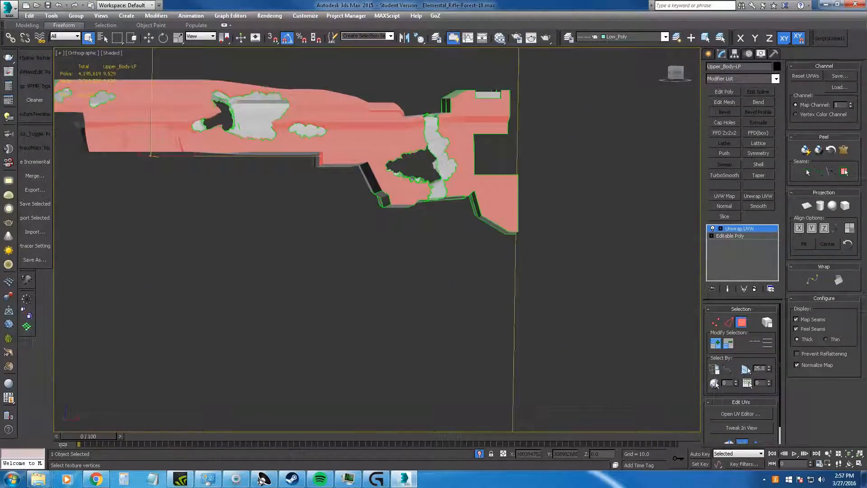
# Open the UV editor and arrange it as a smaller window so the rifle stays in view.
pyautogui.click(741, 414)
pyautogui.doubleClick(340, 105)
pyautogui.scroll(-10, 340, 124)
pyautogui.moveTo(453, 4); pyautogui.dragTo(246, 50)
pyautogui.moveTo(506, 235); pyautogui.dragTo(609, 252, button='middle')
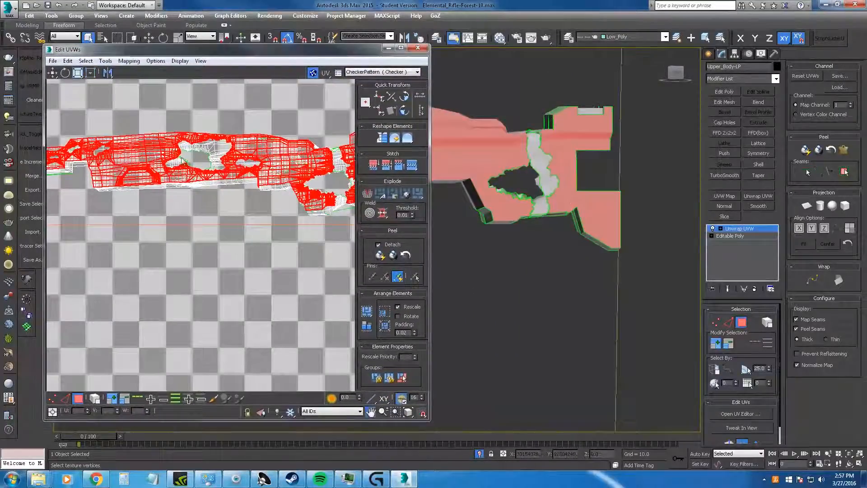
pyautogui.press('m')
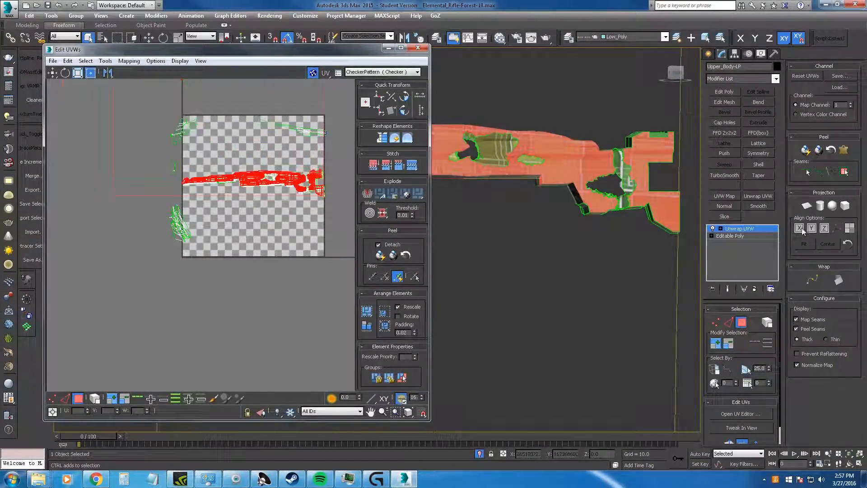
# Planar-map the selected side faces with the projection aligned to the Y axis.
pyautogui.click(807, 208)
pyautogui.scroll(-2, 540, 190)
pyautogui.keyDown('alt'); pyautogui.moveTo(552, 205); pyautogui.dragTo(598, 271, button='middle'); pyautogui.keyUp('alt')
pyautogui.click(800, 228)
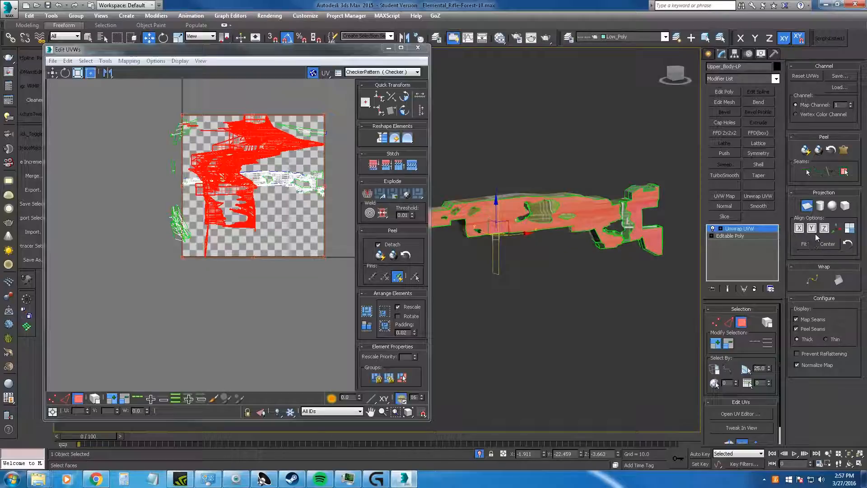
pyautogui.click(812, 228)
pyautogui.keyDown('alt'); pyautogui.moveTo(539, 226); pyautogui.dragTo(582, 234, button='middle'); pyautogui.keyUp('alt')
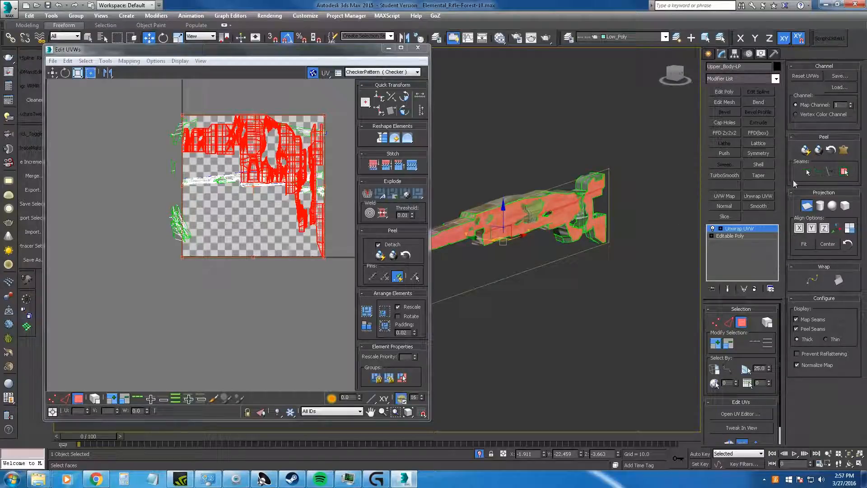
pyautogui.click(809, 206)
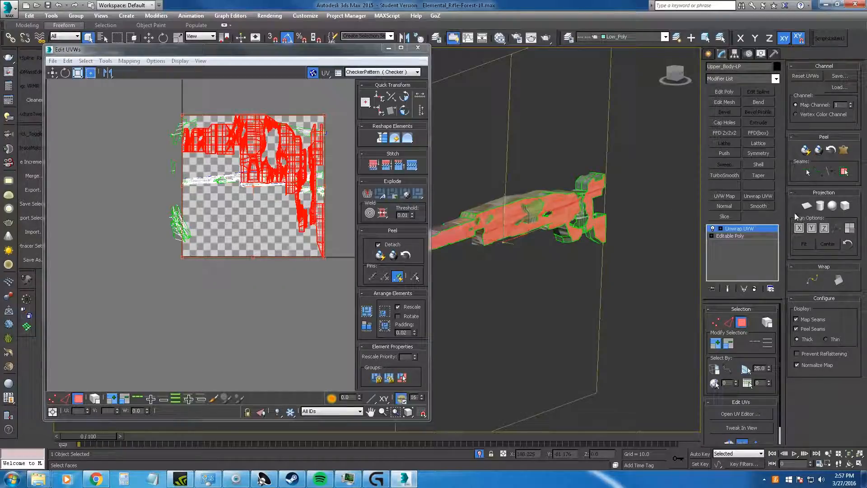
# Try a Quick Peel on the planar-mapped side faces, inspect the UV layout and undo the peel.
pyautogui.click(806, 150)
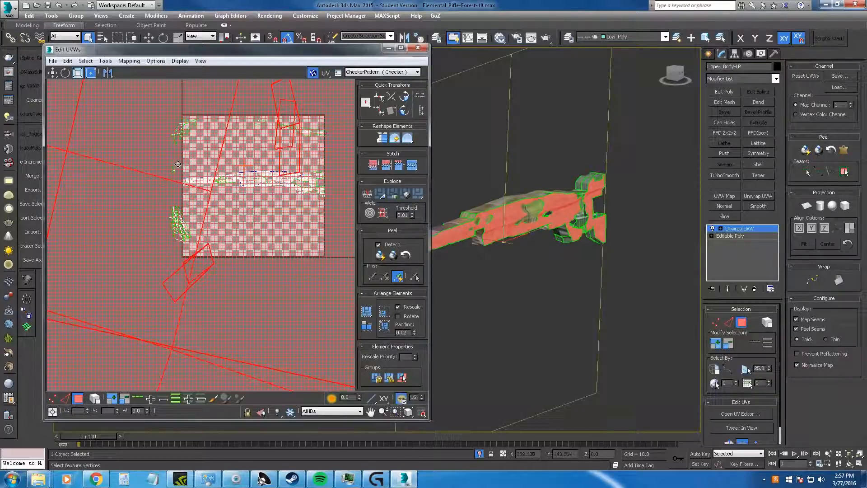
pyautogui.scroll(6, 186, 155)
pyautogui.scroll(-3, 187, 154)
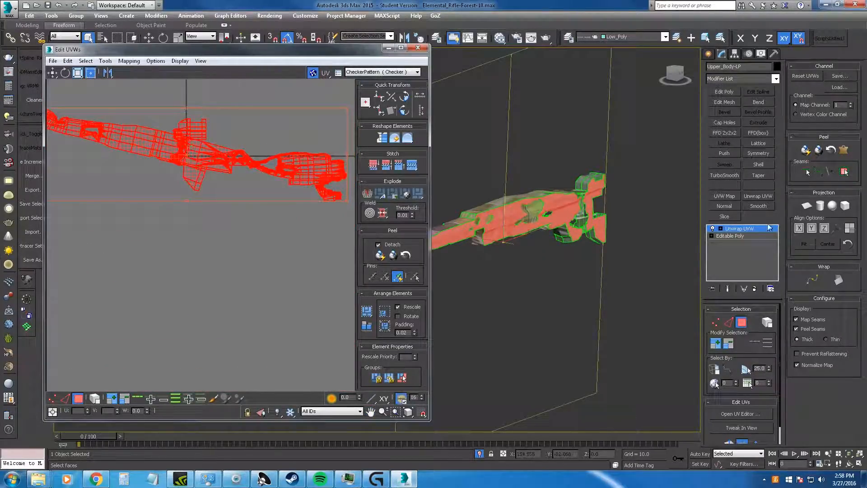
pyautogui.moveTo(107, 142); pyautogui.dragTo(179, 153, button='middle')
pyautogui.scroll(-3, 179, 152)
pyautogui.scroll(3, 179, 153)
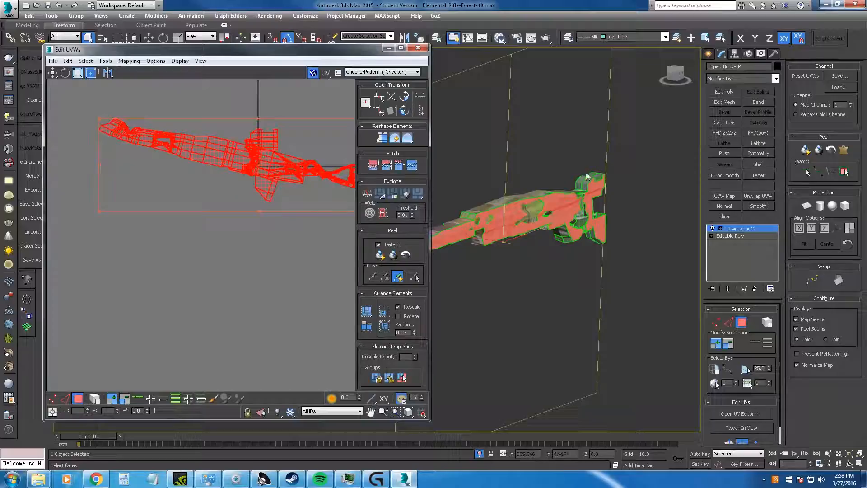
pyautogui.moveTo(604, 172); pyautogui.dragTo(608, 159, button='middle')
pyautogui.hotkey('ctrl', 'z')
# Examine the selected side faces around the stock and the proportions of their planar UV layout.
pyautogui.scroll(10, 190, 173)
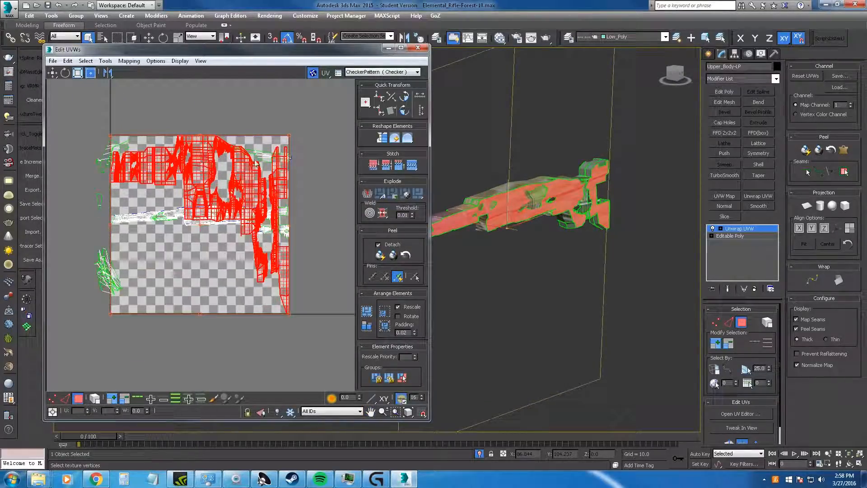
pyautogui.scroll(6, 549, 196)
pyautogui.scroll(-3, 601, 182)
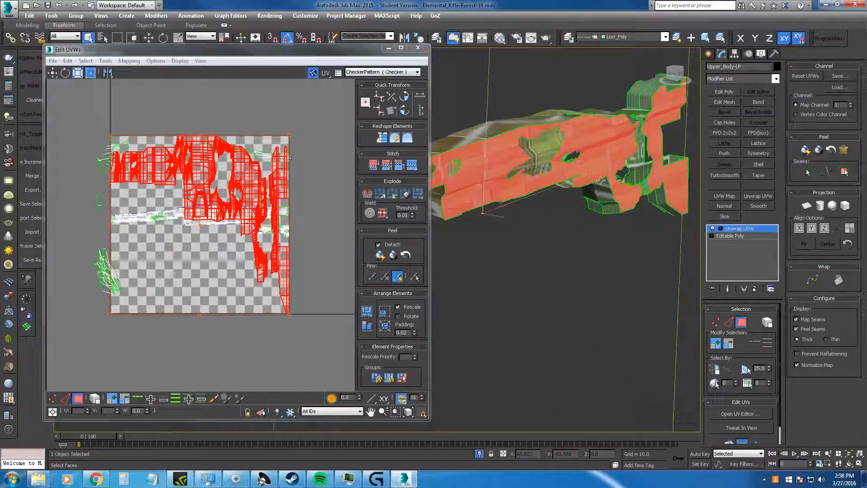
pyautogui.keyDown('alt'); pyautogui.moveTo(601, 182); pyautogui.dragTo(565, 137, button='middle'); pyautogui.keyUp('alt')
pyautogui.scroll(3, 562, 192)
pyautogui.scroll(-6, 566, 138)
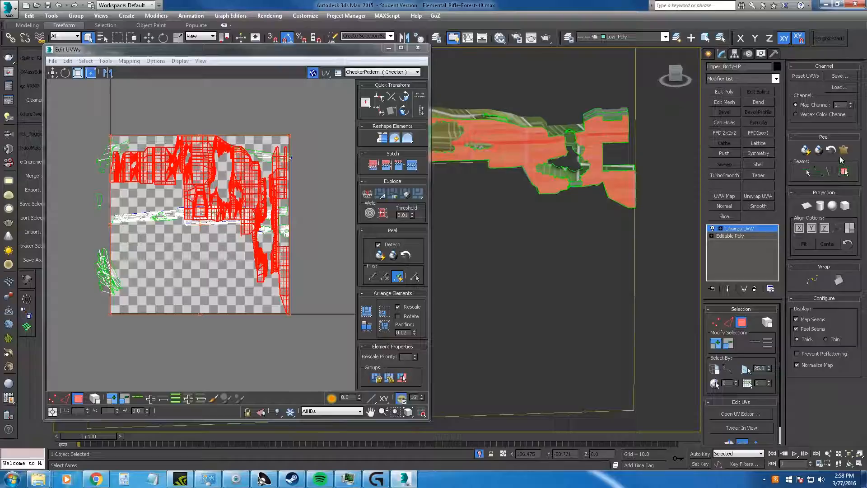
pyautogui.click(812, 206)
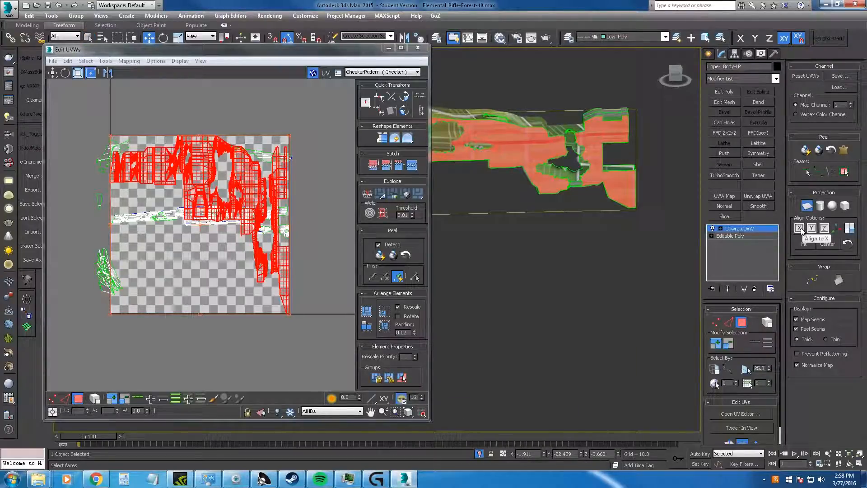
pyautogui.click(806, 207)
pyautogui.scroll(-7, 156, 173)
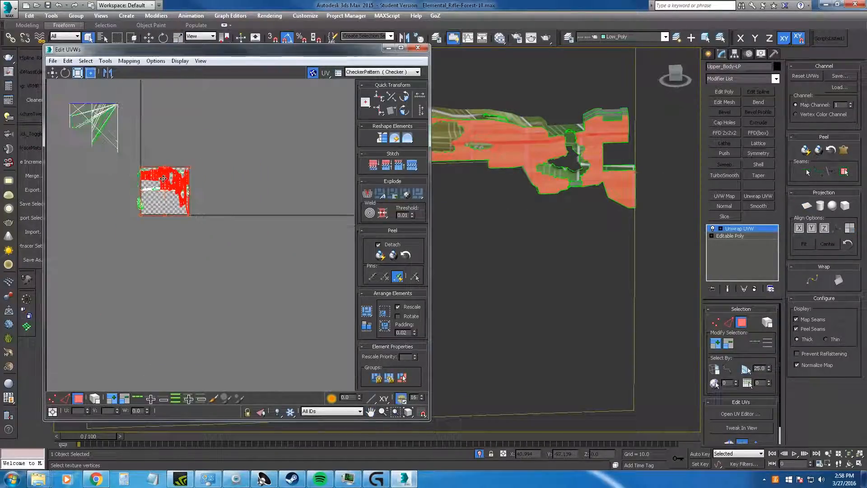
pyautogui.scroll(-2, 172, 167)
pyautogui.scroll(10, 236, 297)
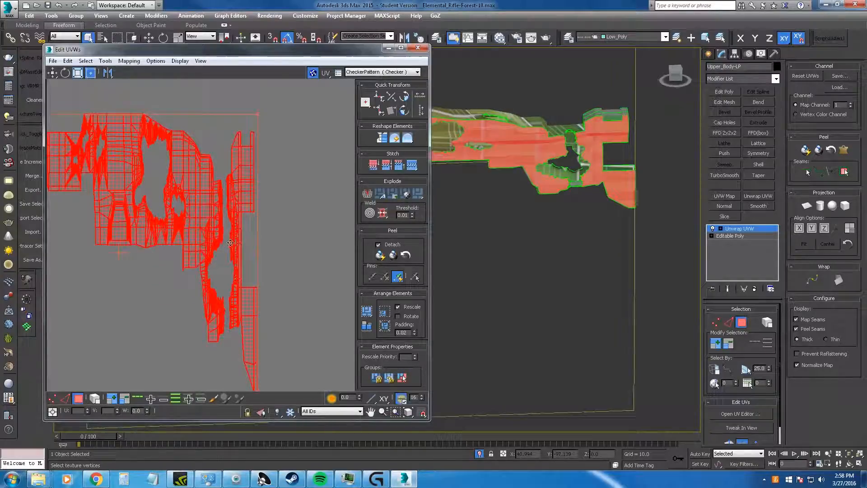
# Enlarge the UV editor and stretch the square-fitted side shell horizontally to match the rifle's long proportions.
pyautogui.doubleClick(296, 50)
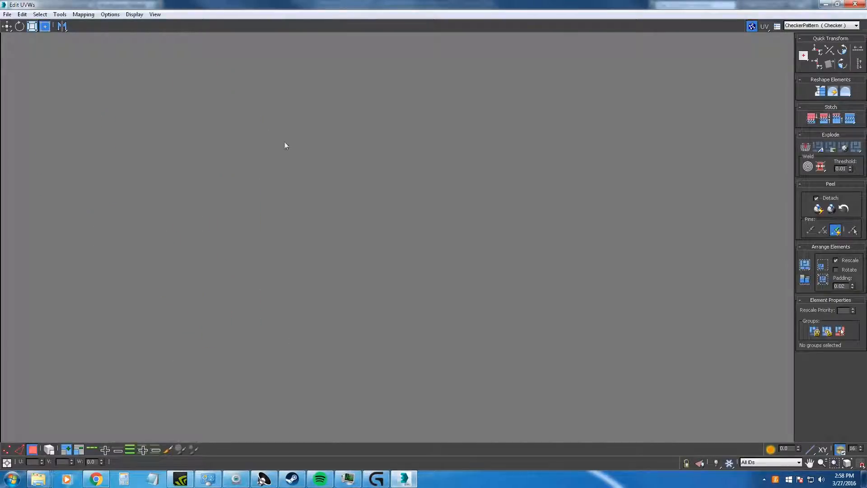
pyautogui.scroll(-8, 295, 128)
pyautogui.moveTo(476, 3); pyautogui.dragTo(420, 110)
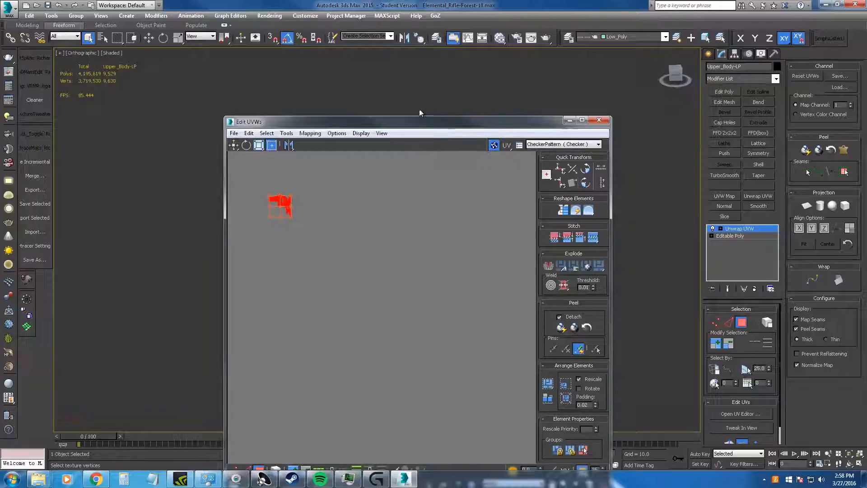
pyautogui.doubleClick(337, 123)
pyautogui.moveTo(295, 205); pyautogui.dragTo(300, 157, button='middle')
pyautogui.scroll(8, 300, 157)
pyautogui.moveTo(348, 279); pyautogui.dragTo(301, 212, button='middle')
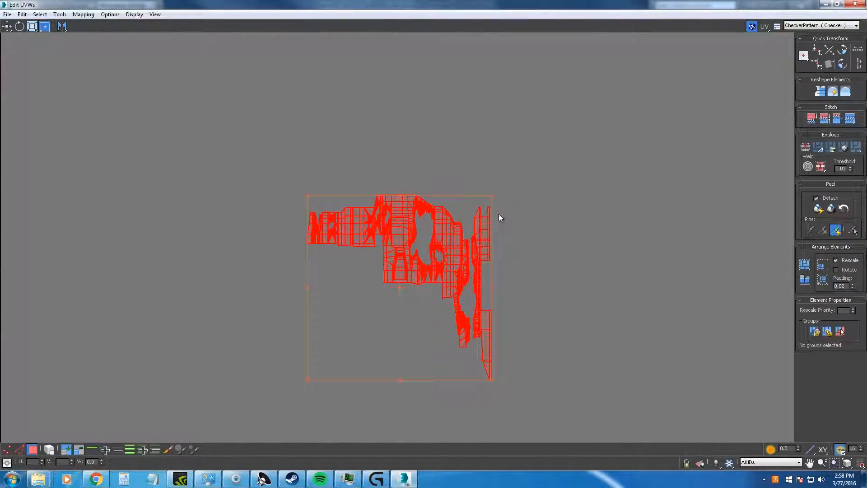
pyautogui.moveTo(505, 191); pyautogui.dragTo(866, 155)
pyautogui.moveTo(237, 132); pyautogui.dragTo(116, 144, button='middle')
pyautogui.scroll(-4, 116, 143)
pyautogui.moveTo(423, 156); pyautogui.dragTo(694, 69)
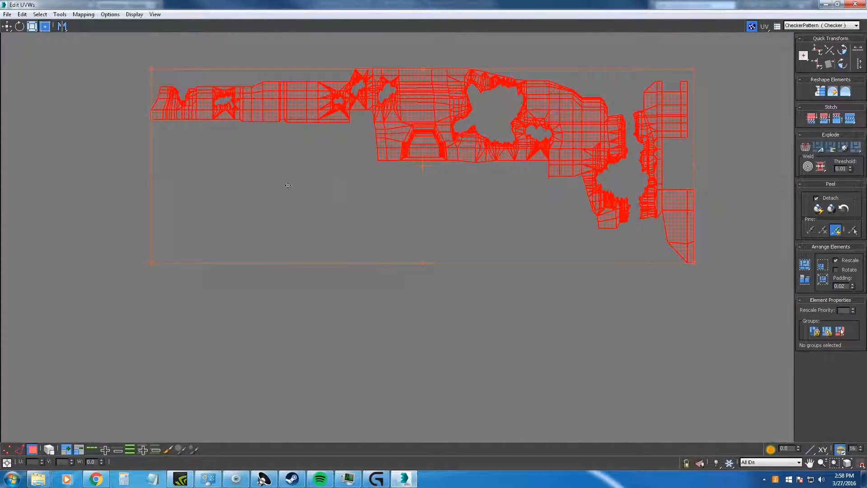
# Examine the side shell's edges around the notch near the barrel's front end, using edge selection.
pyautogui.click(252, 291)
pyautogui.scroll(6, 234, 163)
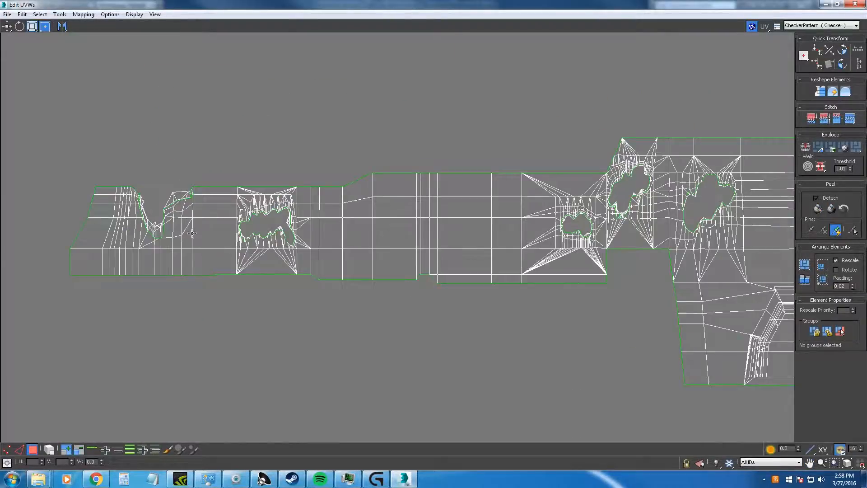
pyautogui.scroll(5, 162, 169)
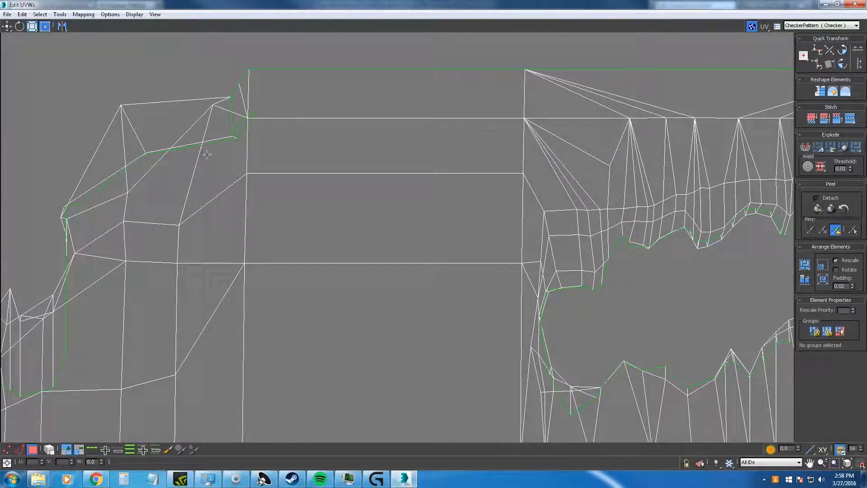
pyautogui.press('2')
pyautogui.click(207, 145)
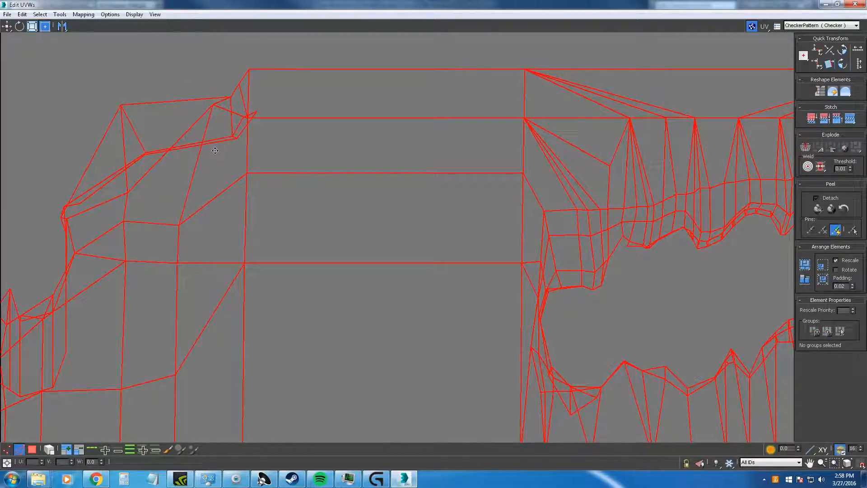
pyautogui.scroll(-5, 211, 76)
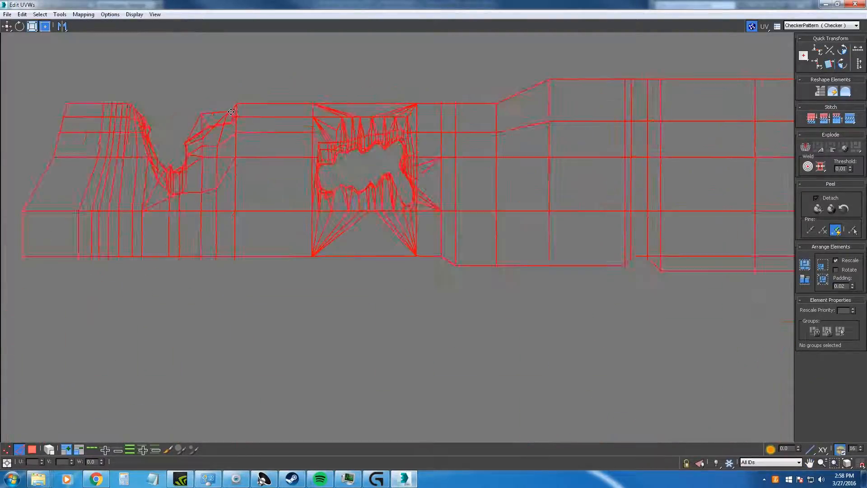
pyautogui.click(216, 74)
pyautogui.scroll(5, 218, 106)
pyautogui.scroll(4, 227, 133)
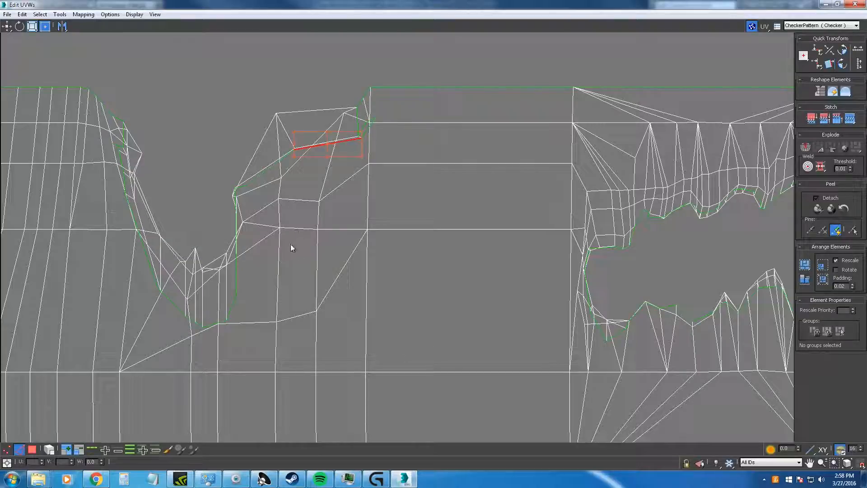
# Examine the UV edges around the remaining openings from the barrel to the stock.
pyautogui.moveTo(358, 308); pyautogui.dragTo(87, 216, button='middle')
pyautogui.scroll(-5, 420, 180)
pyautogui.scroll(3, 573, 212)
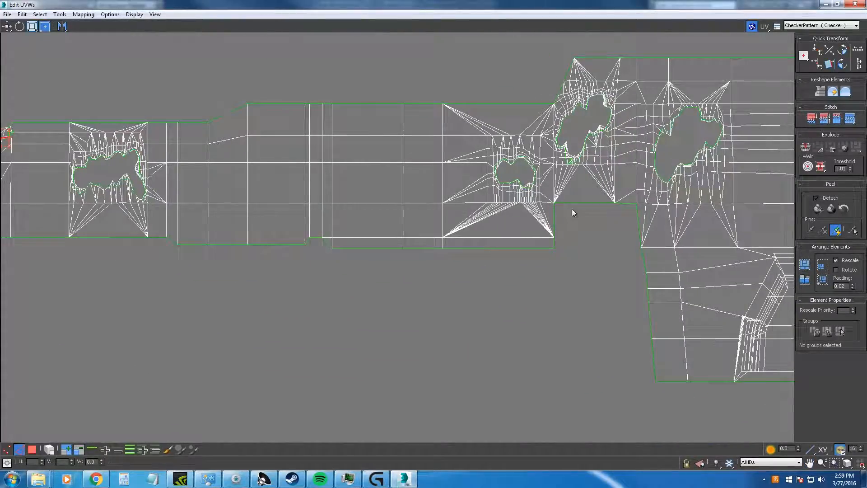
pyautogui.scroll(-6, 638, 220)
pyautogui.scroll(7, 569, 149)
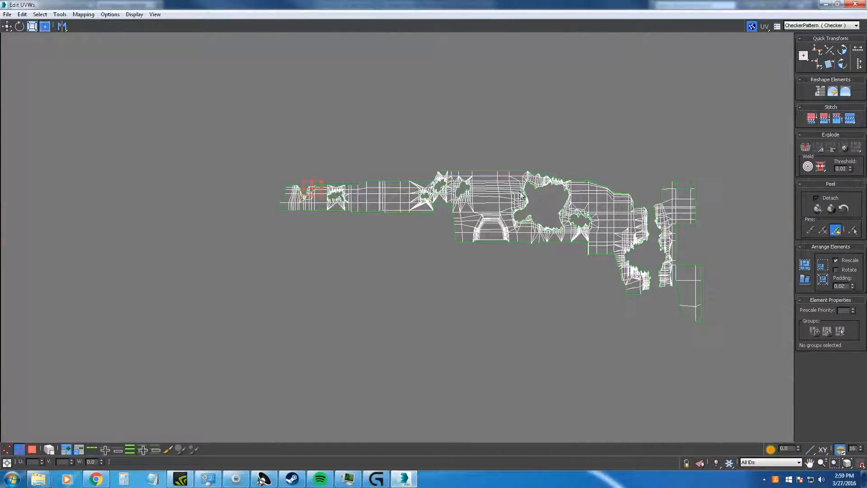
pyautogui.scroll(2, 569, 149)
pyautogui.scroll(-5, 562, 165)
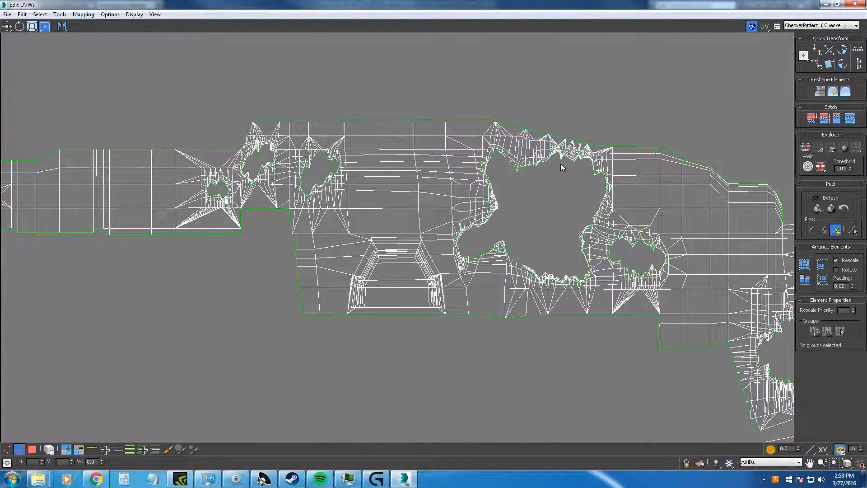
pyautogui.scroll(-3, 562, 169)
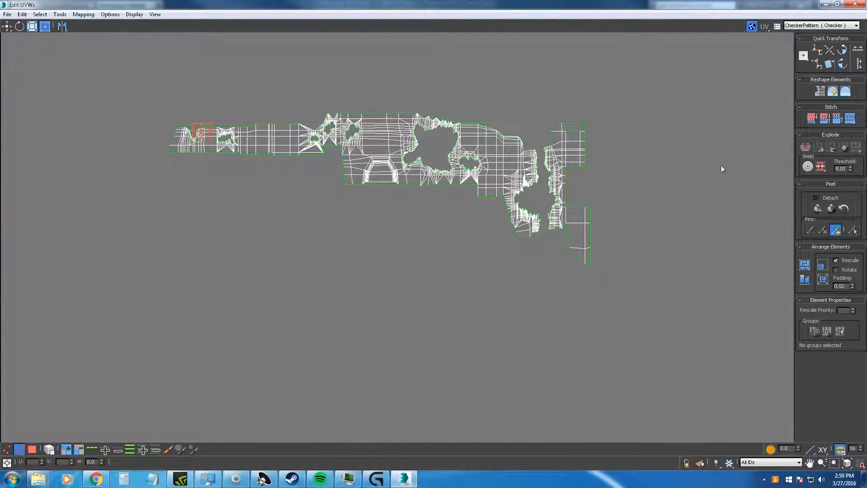
# Select all the side shell's UV faces and restore the UV editor to a smaller window beside the rifle.
pyautogui.click(35, 449)
pyautogui.hotkey('ctrl', 'a')
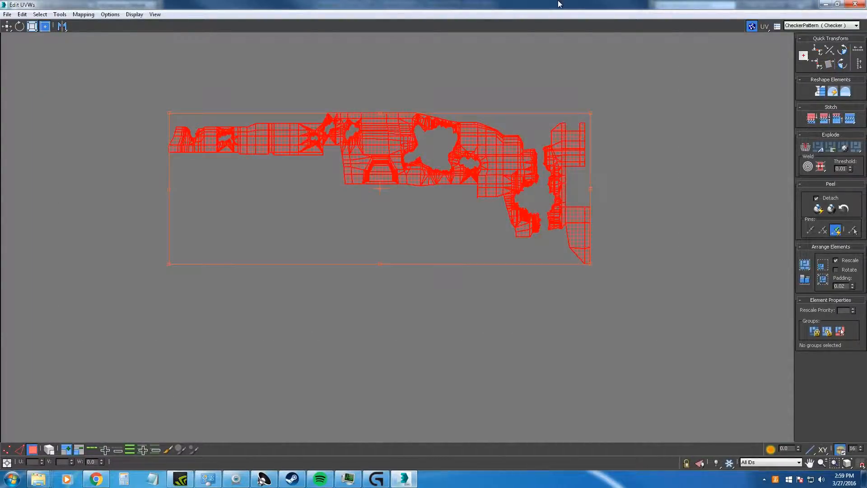
pyautogui.doubleClick(56, 4)
pyautogui.moveTo(286, 94); pyautogui.dragTo(215, 36)
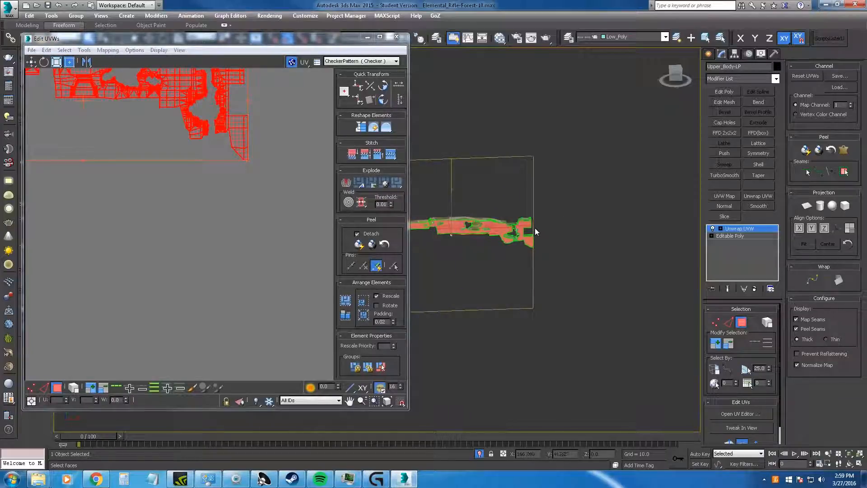
pyautogui.moveTo(292, 212); pyautogui.dragTo(297, 252, button='middle')
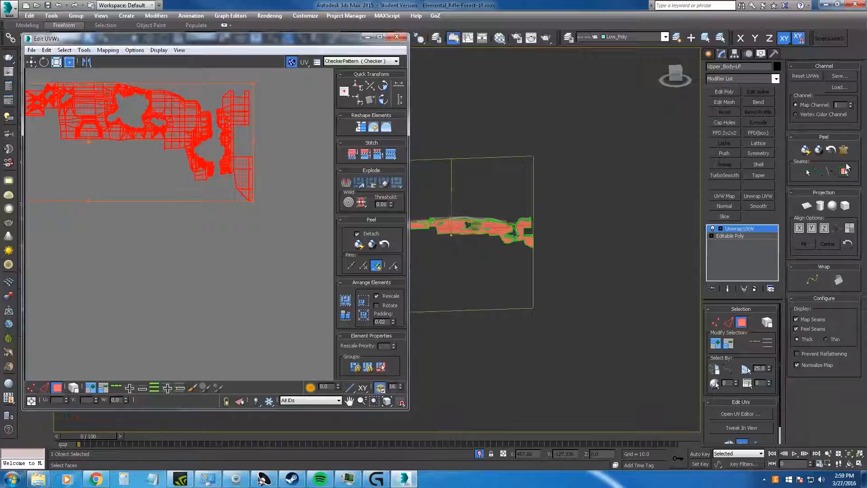
# Try a Pelt Map on the selected side faces, follow it with a Quick Peel and undo both.
pyautogui.click(843, 149)
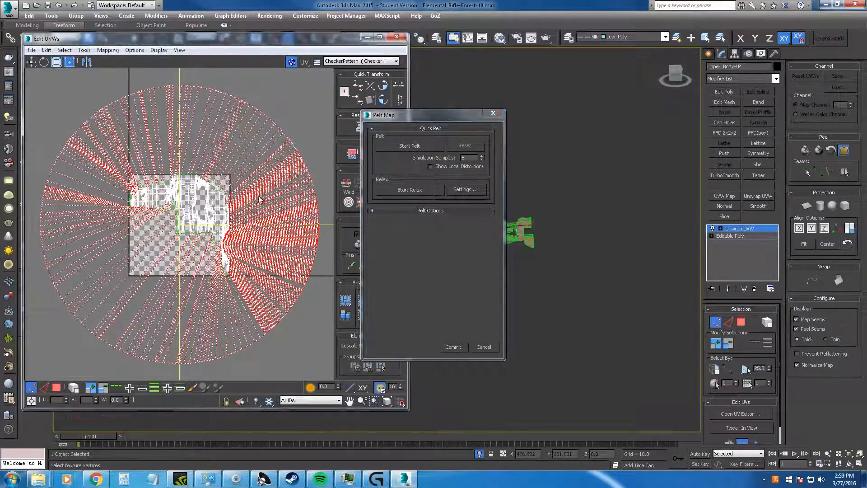
pyautogui.scroll(5, 174, 193)
pyautogui.scroll(-2, 175, 194)
pyautogui.click(426, 148)
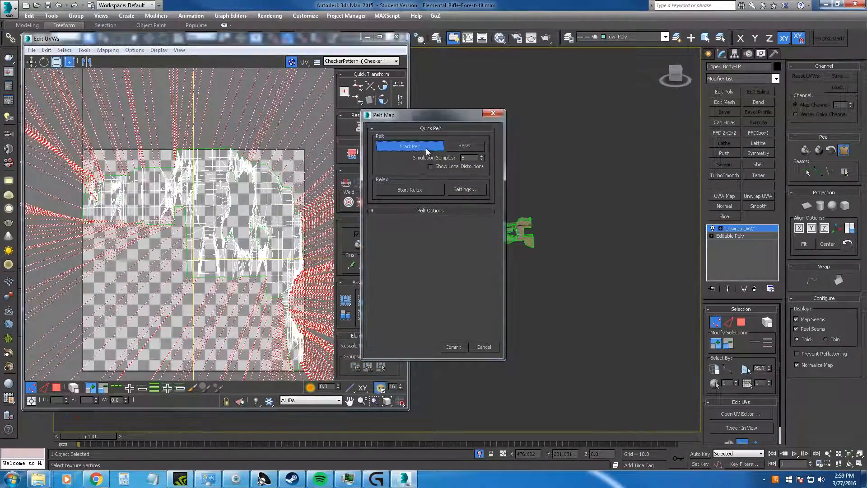
pyautogui.scroll(-4, 214, 187)
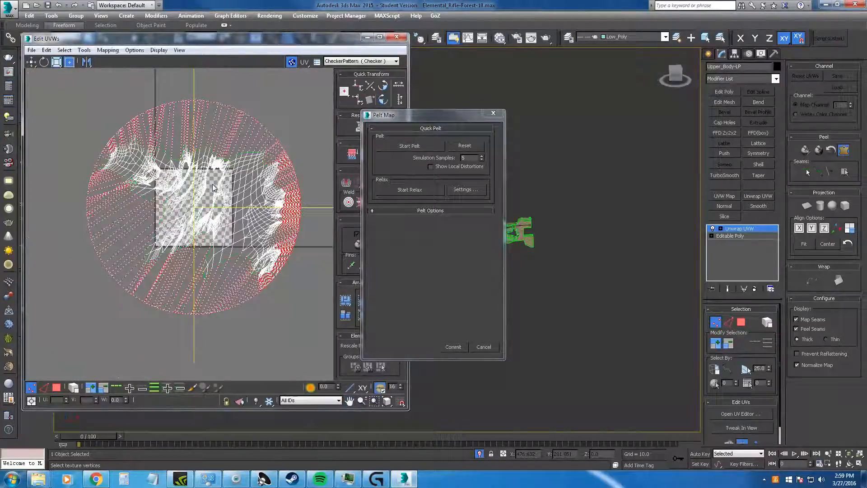
pyautogui.click(421, 149)
pyautogui.click(449, 346)
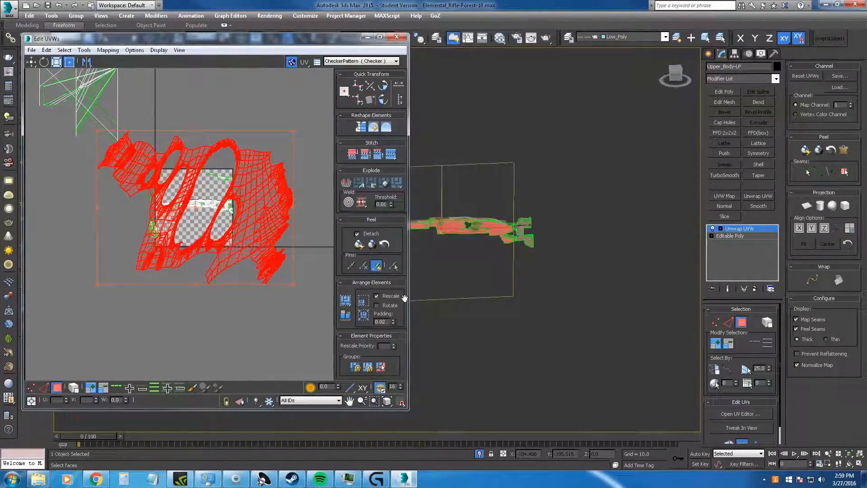
pyautogui.click(808, 151)
pyautogui.hotkey('ctrl', 'z')
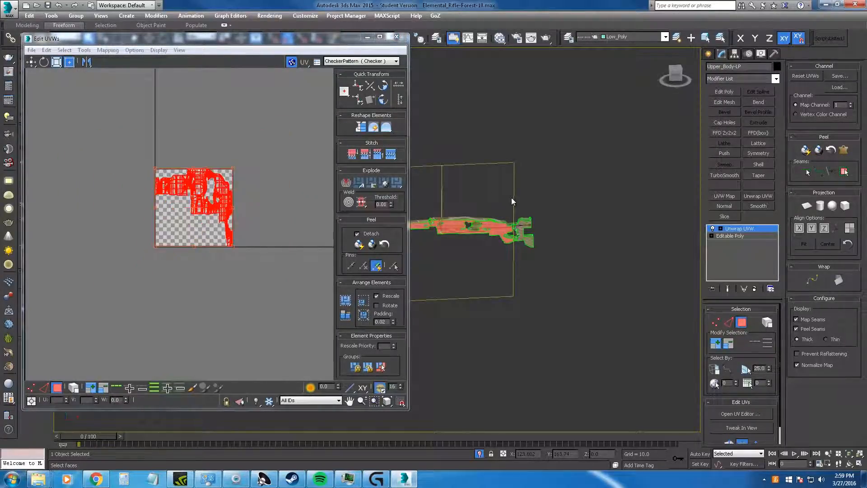
# Planar-map the selected side faces again, comparing the X alignment and settling on the Y axis.
pyautogui.scroll(6, 496, 199)
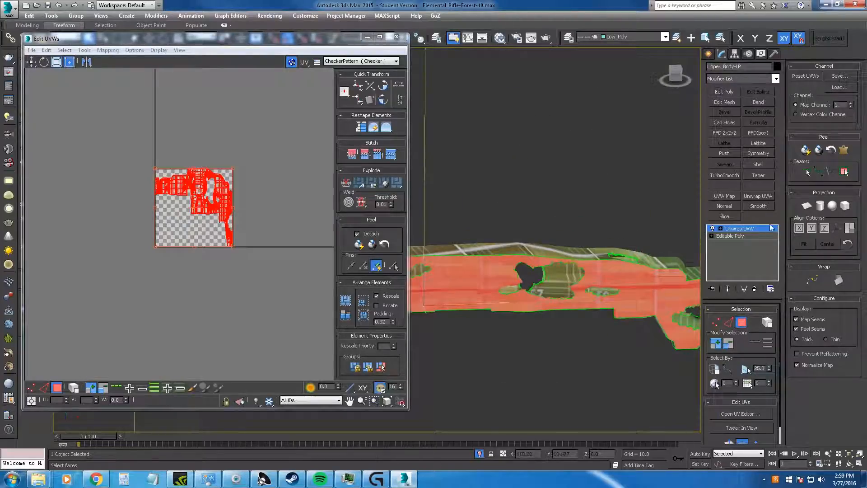
pyautogui.click(801, 228)
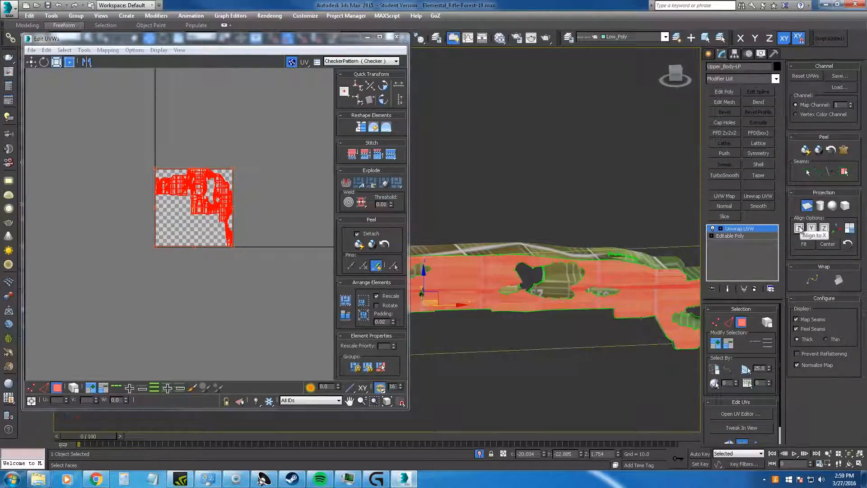
pyautogui.click(800, 229)
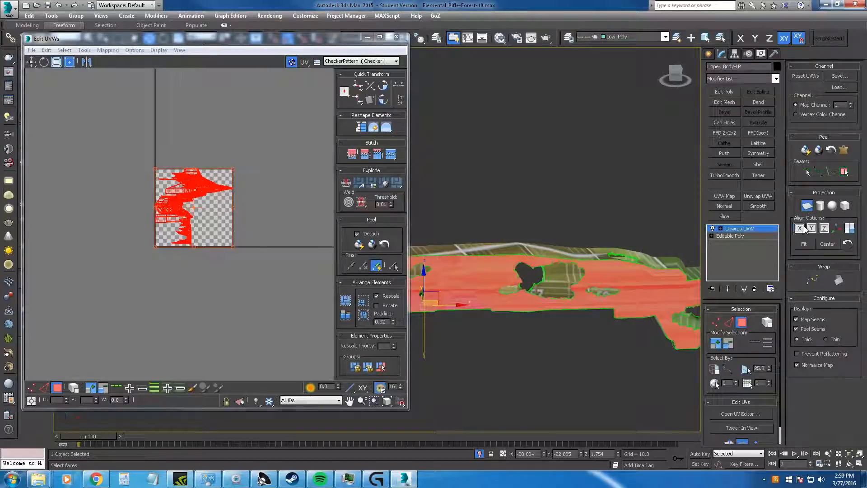
pyautogui.click(812, 228)
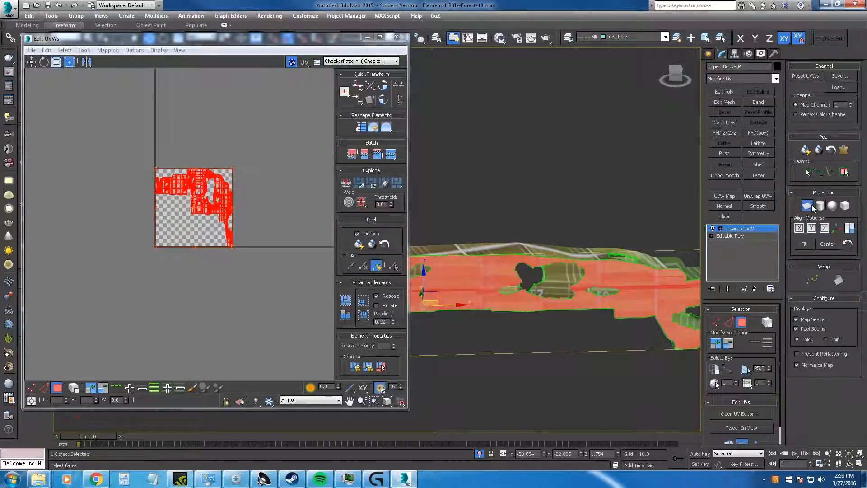
pyautogui.click(807, 206)
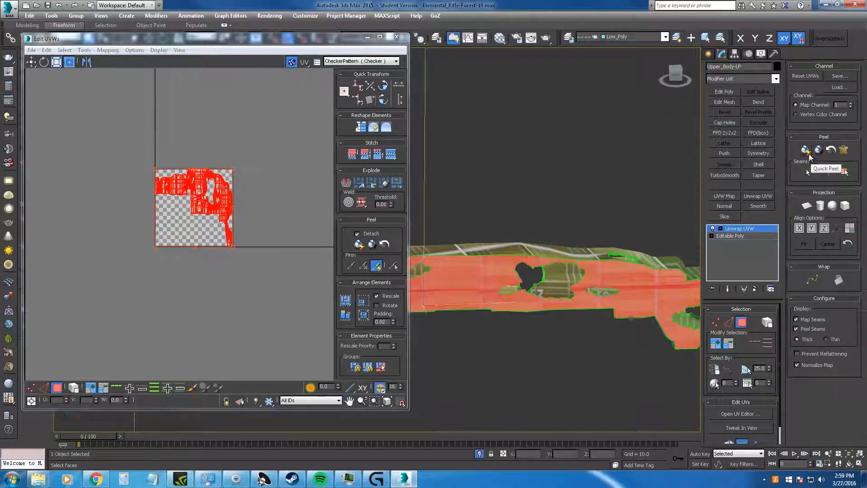
# Try another Quick Peel on the planar-mapped side faces and undo it.
pyautogui.click(810, 156)
pyautogui.moveTo(548, 189); pyautogui.dragTo(660, 159, button='middle')
pyautogui.hotkey('ctrl', 'z')
# Examine the selected side faces around the openings along the receiver and barrel for mapping problems.
pyautogui.moveTo(432, 249); pyautogui.dragTo(518, 248, button='middle')
pyautogui.scroll(6, 597, 250)
pyautogui.moveTo(590, 292); pyautogui.dragTo(565, 253, button='middle')
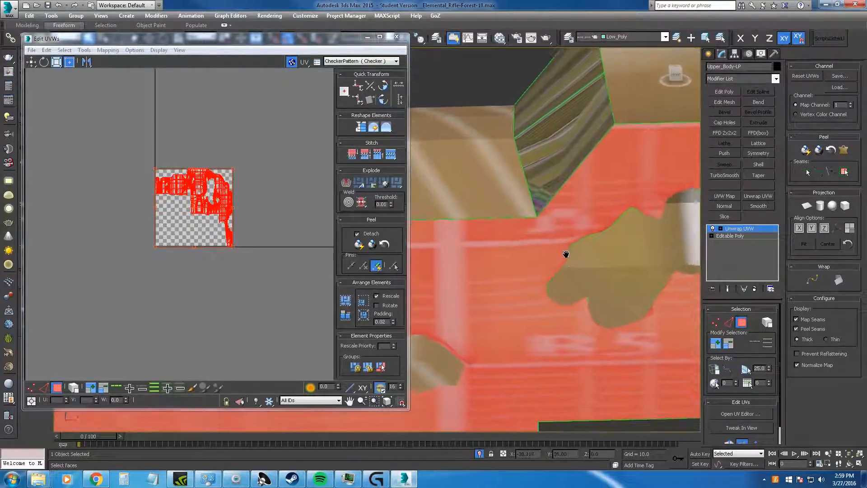
pyautogui.scroll(-2, 552, 230)
pyautogui.scroll(-3, 560, 295)
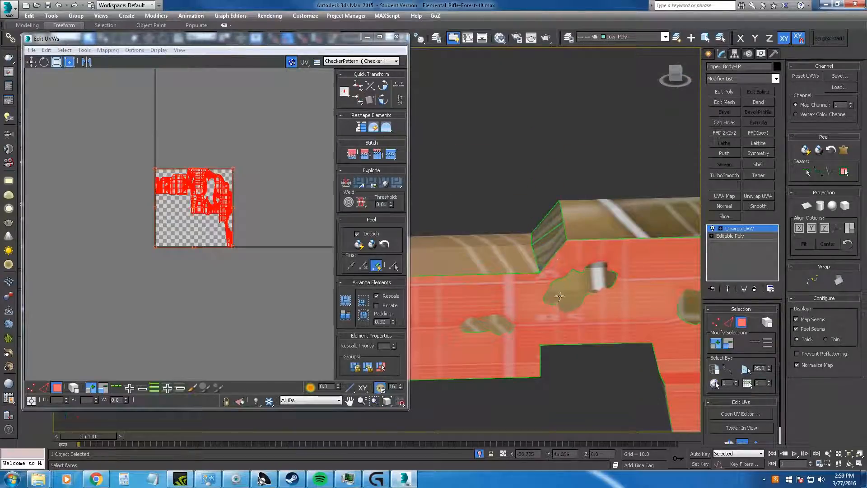
pyautogui.moveTo(559, 295); pyautogui.dragTo(643, 290, button='middle')
pyautogui.moveTo(479, 296); pyautogui.dragTo(669, 293, button='middle')
pyautogui.scroll(5, 478, 290)
pyautogui.scroll(-8, 526, 302)
# Clear the face selection and show the wireframe over the shaded mesh around the barrel's opening.
pyautogui.moveTo(526, 301); pyautogui.dragTo(565, 209, button='middle')
pyautogui.click(582, 145)
pyautogui.scroll(3, 583, 201)
pyautogui.scroll(2, 584, 202)
pyautogui.press('F4')
pyautogui.scroll(2, 557, 222)
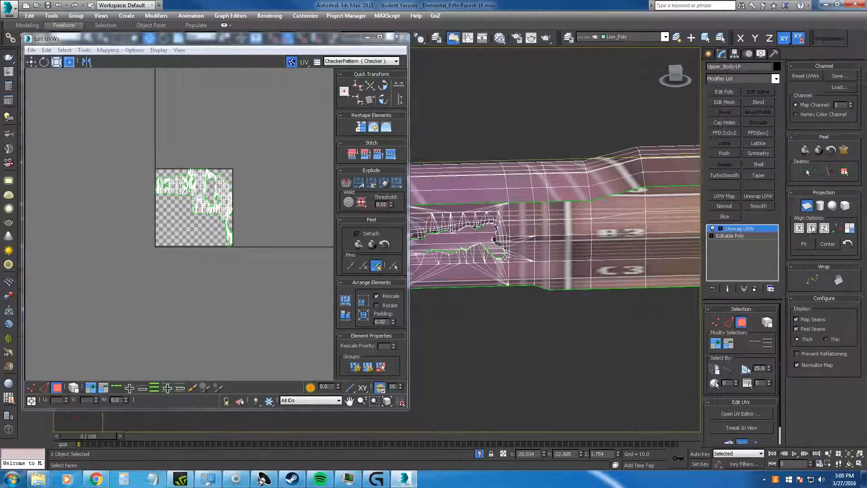
# Mark a peel seam across the barrel just past its opening and select the side faces enclosed by the seams.
pyautogui.scroll(2, 548, 208)
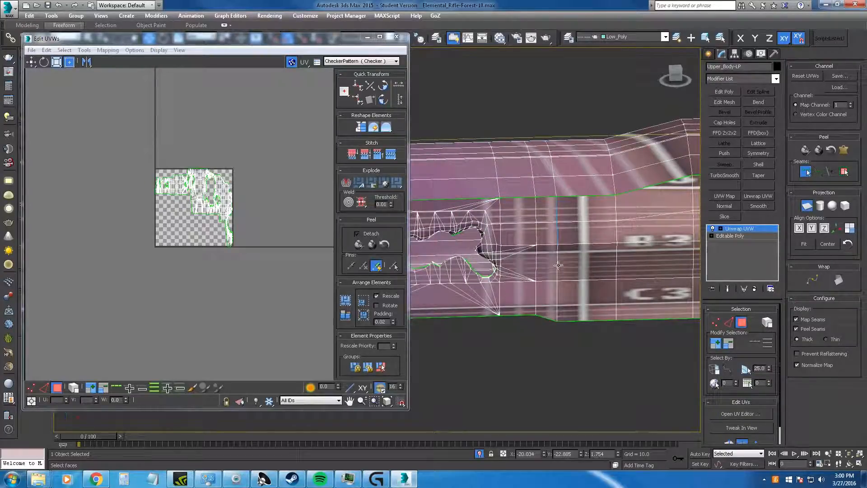
pyautogui.scroll(-2, 559, 289)
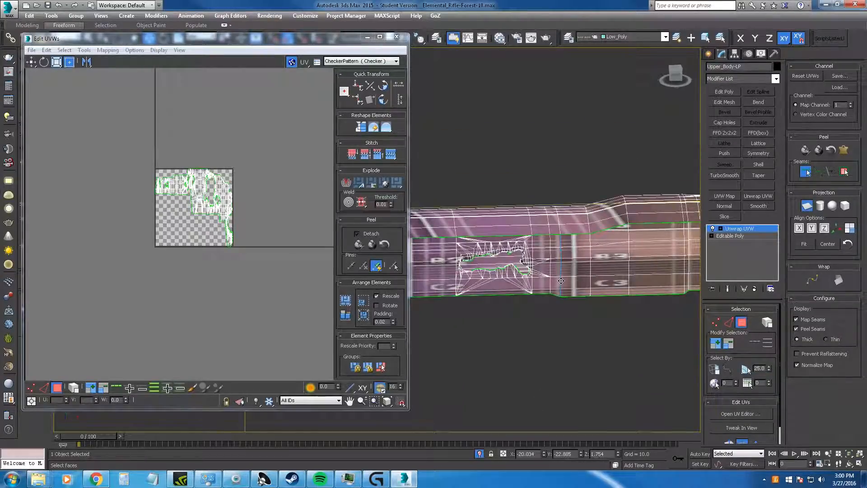
pyautogui.moveTo(550, 274); pyautogui.dragTo(656, 286, button='middle')
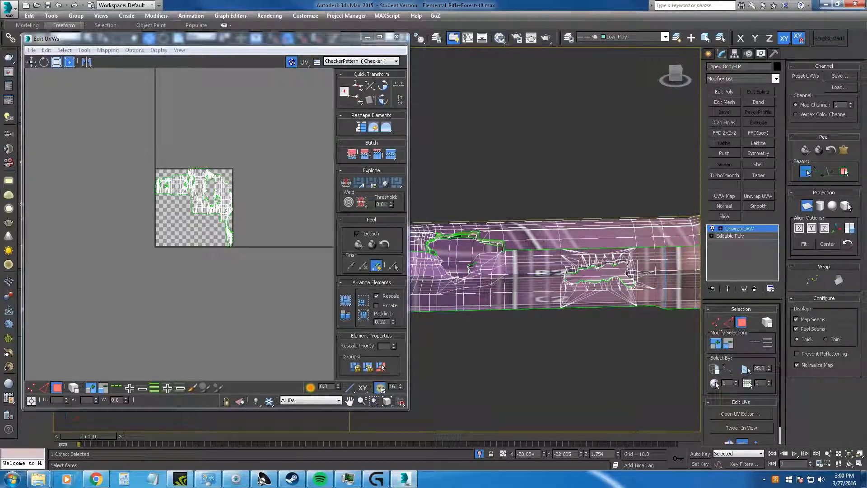
pyautogui.click(744, 322)
pyautogui.click(744, 324)
pyautogui.click(530, 268)
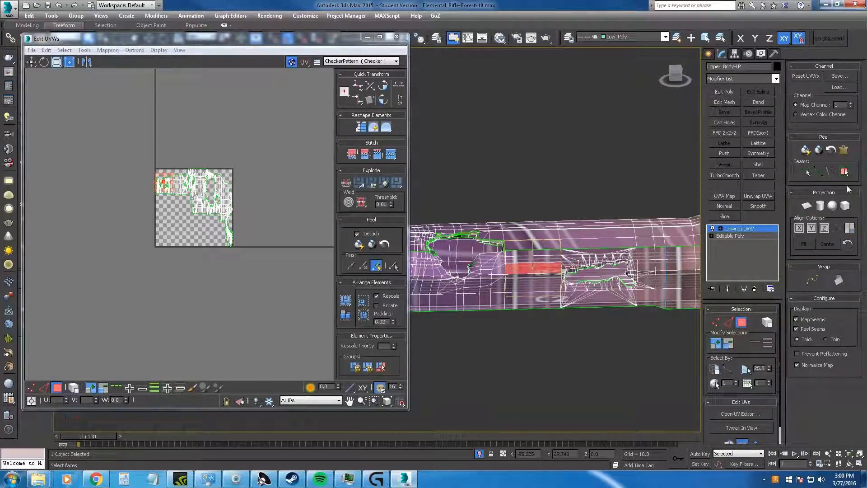
pyautogui.click(845, 171)
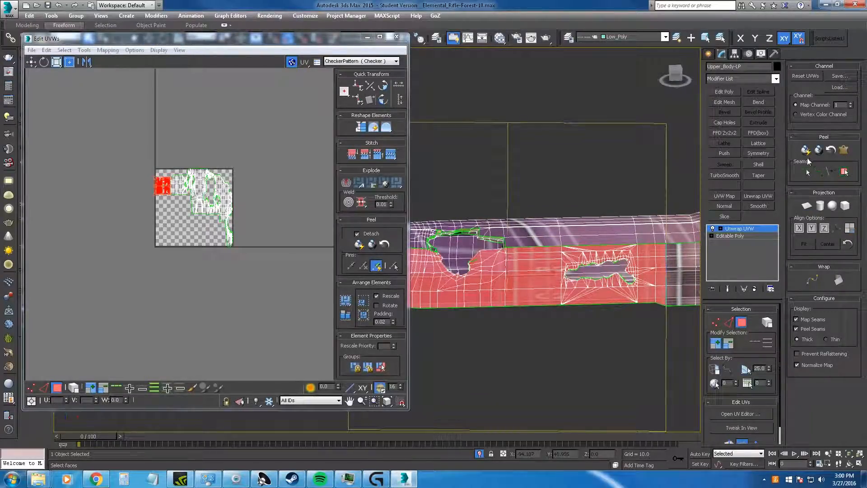
# Planar-map the selected side faces, comparing the X alignment and settling on the Y axis, and apply a Quick Peel.
pyautogui.click(799, 229)
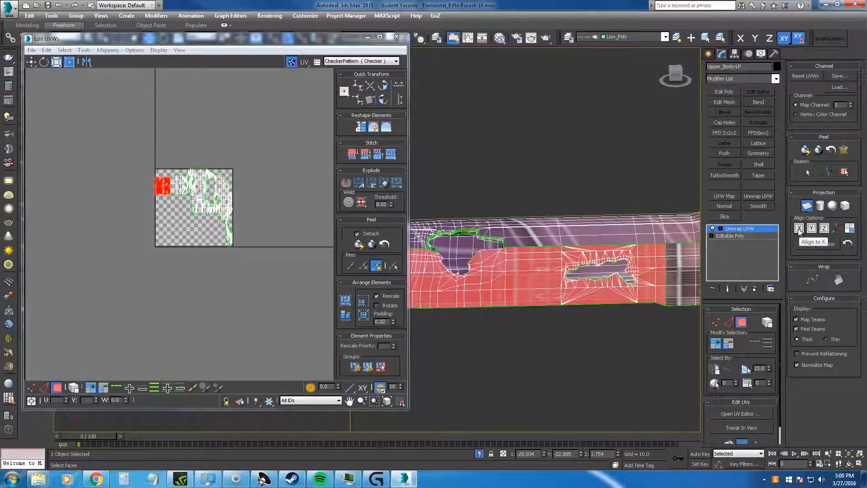
pyautogui.click(812, 228)
pyautogui.scroll(-6, 592, 259)
pyautogui.scroll(3, 662, 247)
pyautogui.click(808, 153)
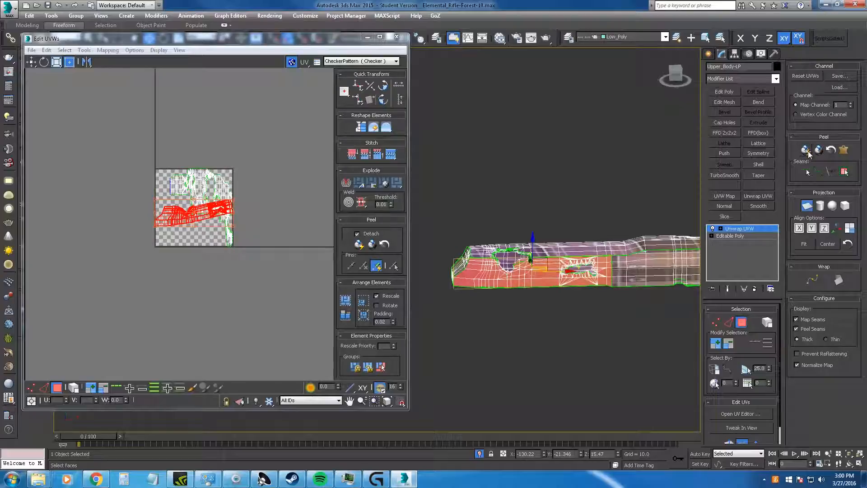
# Leave the planar projection, move the peeled side shell above the UV tile and deselect it.
pyautogui.middleClick(77, 202)
pyautogui.scroll(6, 117, 207)
pyautogui.moveTo(215, 220); pyautogui.dragTo(97, 227, button='middle')
pyautogui.moveTo(289, 225); pyautogui.dragTo(157, 240, button='middle')
pyautogui.scroll(-6, 192, 235)
pyautogui.click(808, 205)
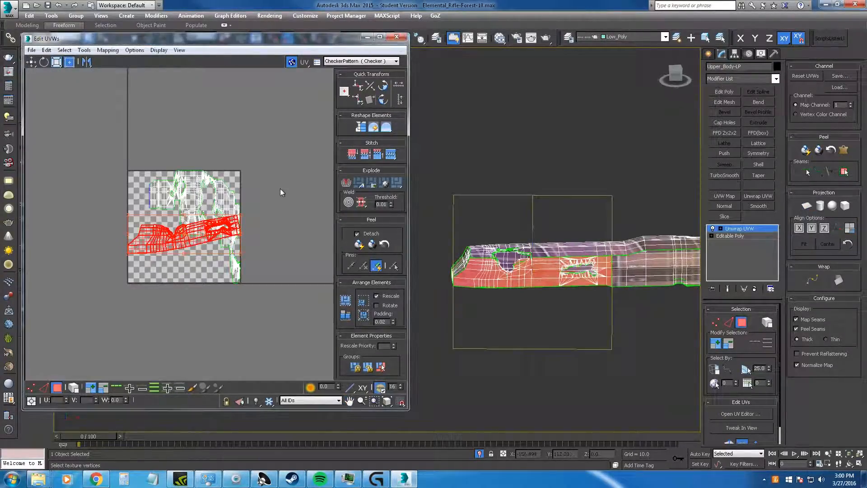
pyautogui.moveTo(212, 228); pyautogui.dragTo(248, 98)
pyautogui.scroll(-6, 197, 123)
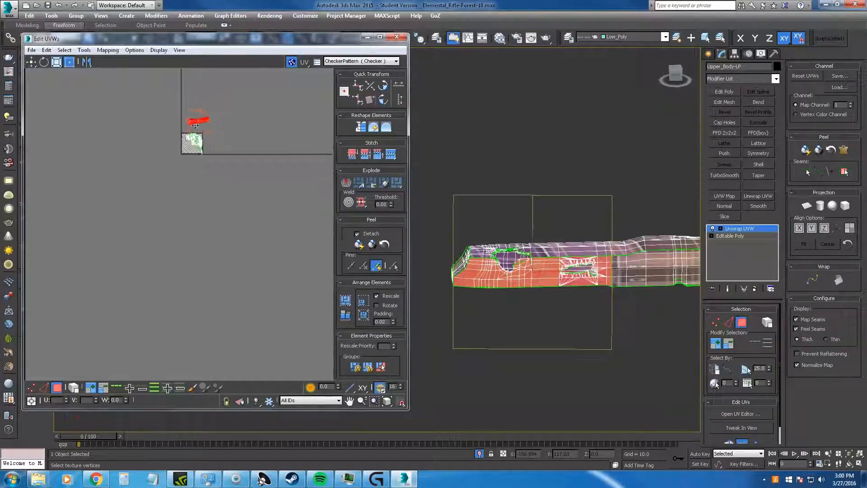
pyautogui.scroll(6, 198, 123)
pyautogui.click(185, 107)
# Examine the peeled shell around both openings and check the checker pattern on the model with the wireframe hidden.
pyautogui.scroll(2, 205, 124)
pyautogui.moveTo(289, 139); pyautogui.dragTo(234, 168, button='middle')
pyautogui.scroll(3, 278, 149)
pyautogui.moveTo(279, 149); pyautogui.dragTo(224, 159, button='middle')
pyautogui.moveTo(311, 120); pyautogui.dragTo(203, 155, button='middle')
pyautogui.scroll(-3, 217, 150)
pyautogui.scroll(-6, 260, 135)
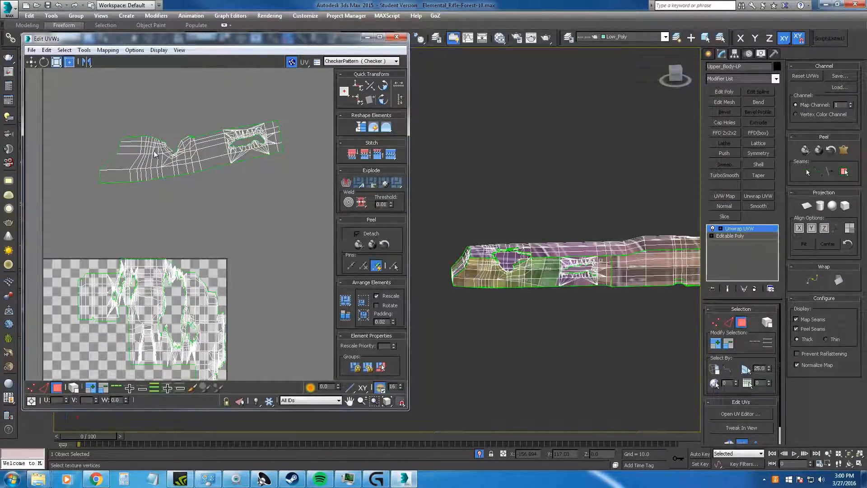
pyautogui.scroll(2, 524, 274)
pyautogui.moveTo(601, 276); pyautogui.dragTo(641, 272, button='middle')
pyautogui.press('F4')
pyautogui.scroll(4, 574, 262)
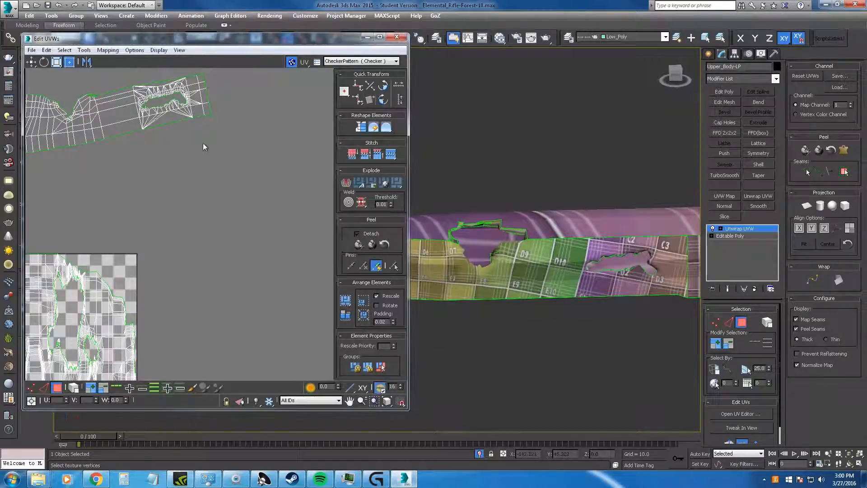
pyautogui.moveTo(203, 143); pyautogui.dragTo(269, 200, button='middle')
pyautogui.moveTo(138, 135); pyautogui.dragTo(194, 155, button='middle')
pyautogui.moveTo(253, 198); pyautogui.dragTo(222, 211, button='middle')
pyautogui.moveTo(455, 270); pyautogui.dragTo(650, 252, button='middle')
pyautogui.scroll(-2, 517, 246)
pyautogui.scroll(5, 650, 252)
pyautogui.scroll(-2, 232, 195)
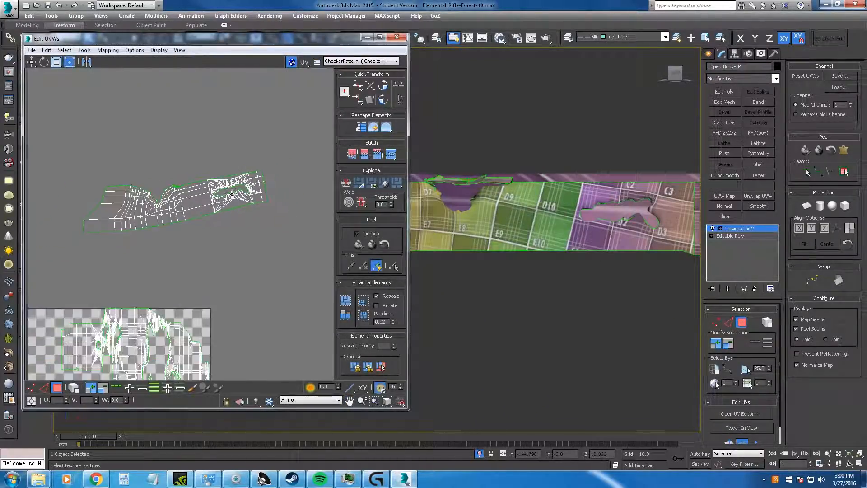
# Select the side shell and undo its move and Quick Peel to get back to the planar mapping.
pyautogui.doubleClick(263, 170)
pyautogui.moveTo(263, 170); pyautogui.dragTo(206, 379)
pyautogui.moveTo(206, 379); pyautogui.dragTo(238, 149, button='middle')
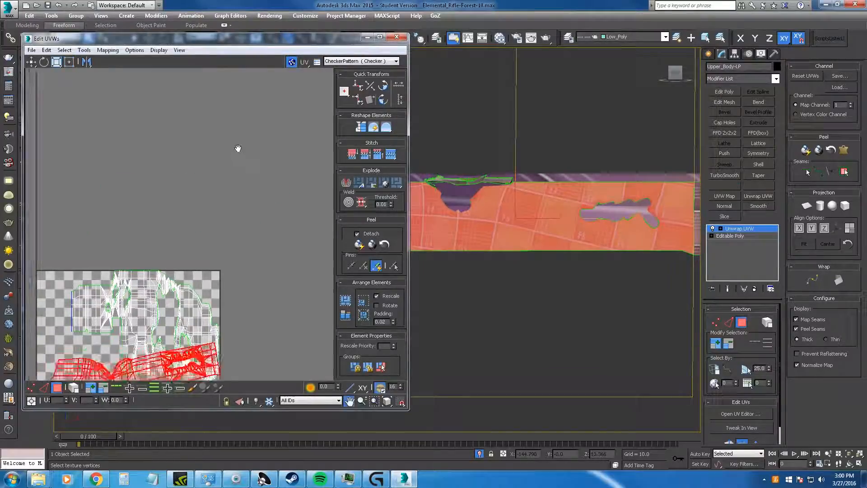
pyautogui.scroll(-4, 238, 149)
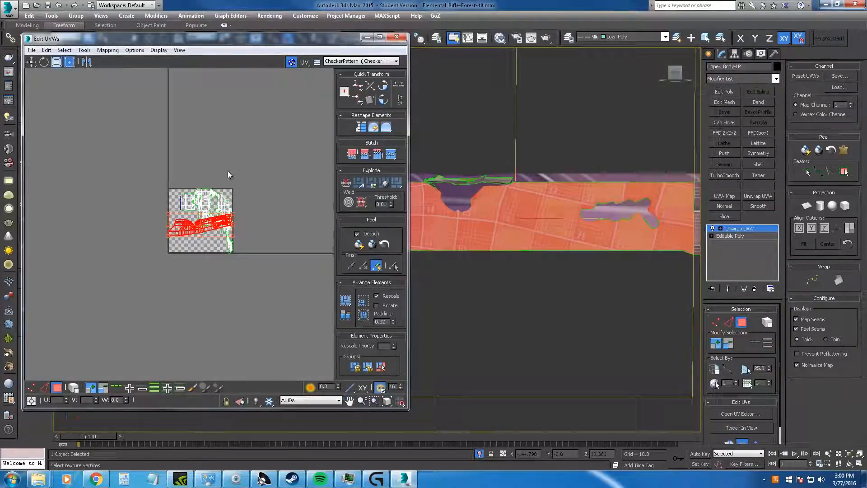
pyautogui.click(807, 150)
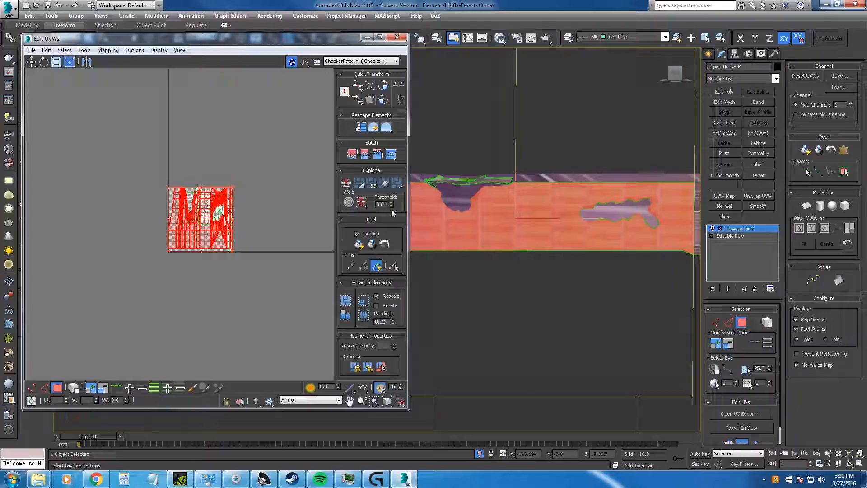
pyautogui.moveTo(240, 187); pyautogui.dragTo(240, 186, button='middle')
# Rescale the planar-mapped shell into a long strip with even checkers, move it above the UV tile and inspect its opening.
pyautogui.moveTo(233, 186); pyautogui.dragTo(318, 226)
pyautogui.moveTo(264, 237); pyautogui.dragTo(268, 166)
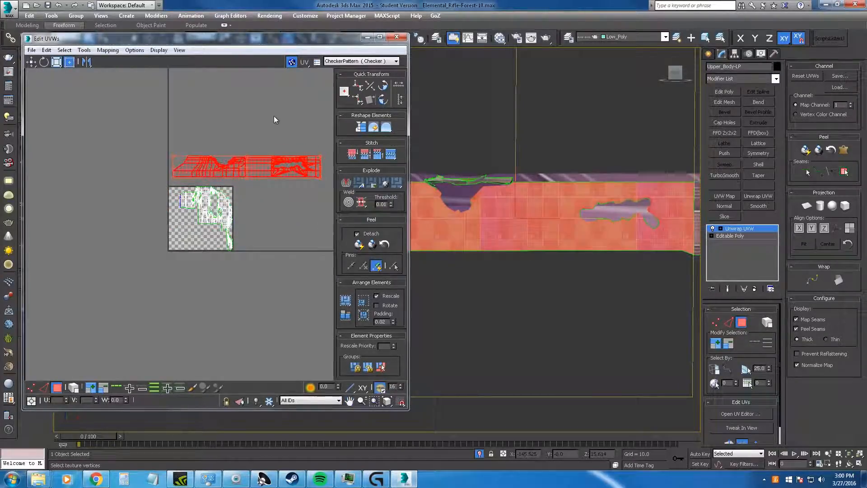
pyautogui.click(274, 118)
pyautogui.scroll(10, 280, 147)
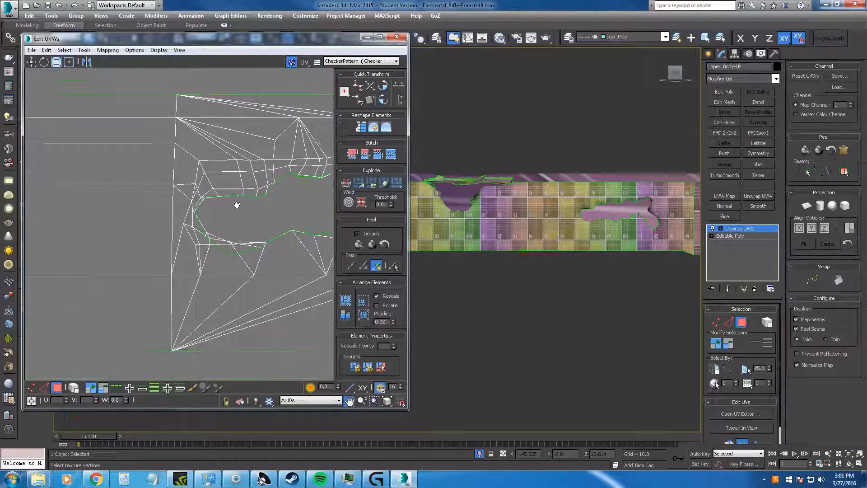
pyautogui.scroll(-10, 236, 204)
# Try another Quick Peel on the rescaled shell, compare the checkers on the model, and undo it.
pyautogui.click(238, 198)
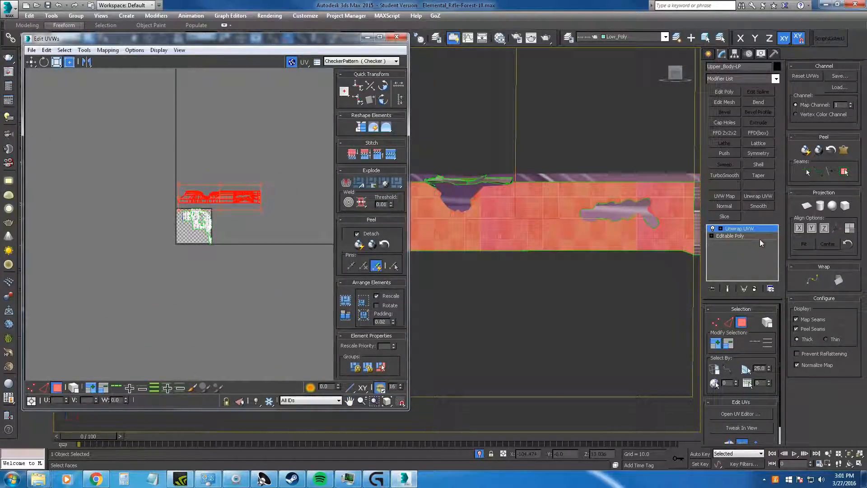
pyautogui.click(807, 152)
pyautogui.scroll(3, 230, 159)
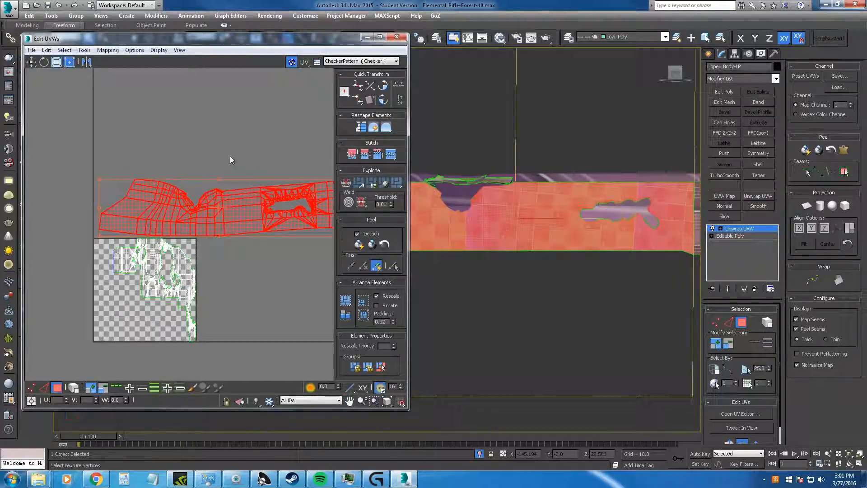
pyautogui.click(242, 182)
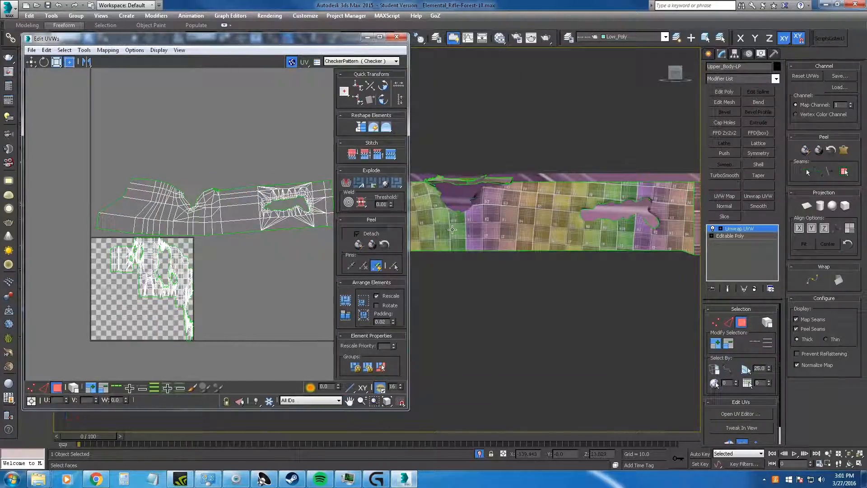
pyautogui.scroll(-2, 548, 224)
pyautogui.moveTo(230, 190); pyautogui.dragTo(183, 180, button='middle')
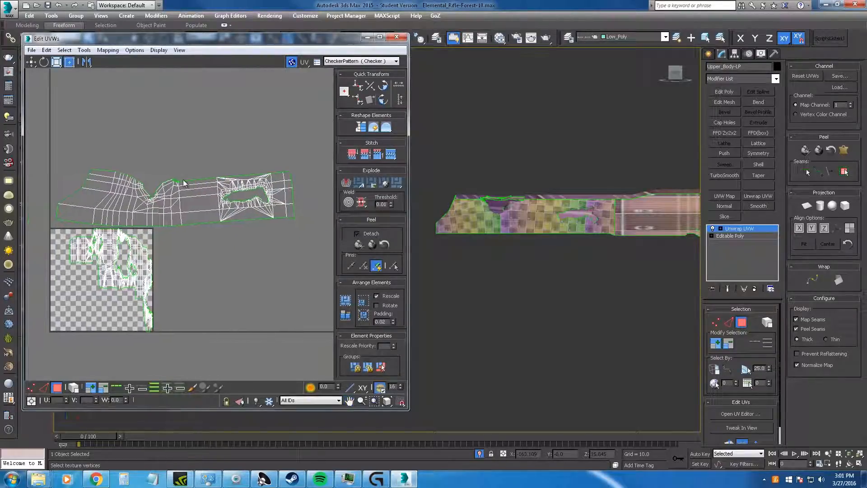
pyautogui.click(210, 181)
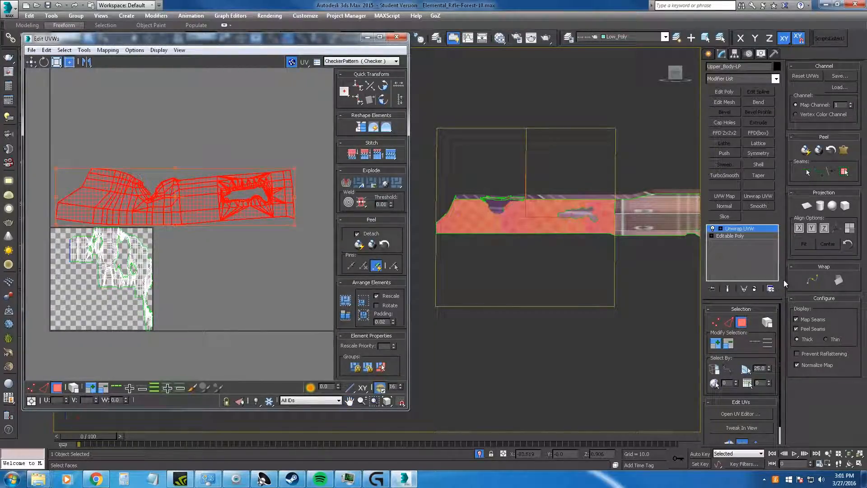
pyautogui.hotkey('ctrl', 'z')
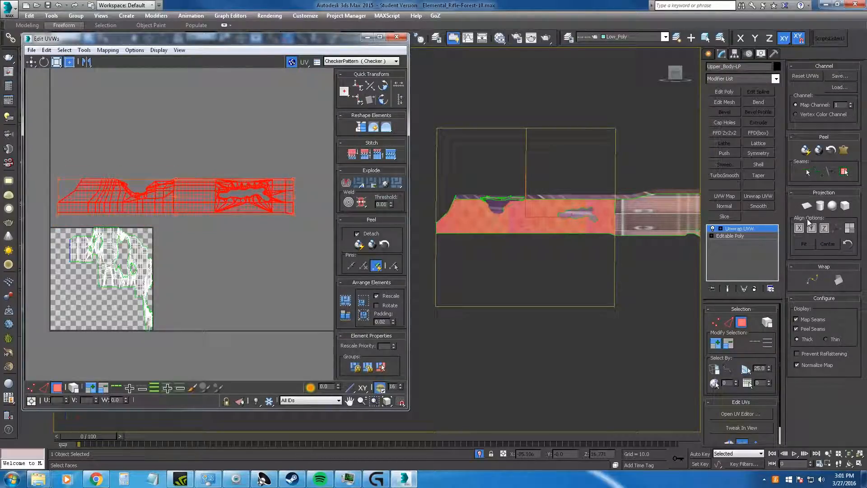
# Try Peel Mode on the shell by pulling one of its end vertices, and undo the attempt.
pyautogui.click(818, 150)
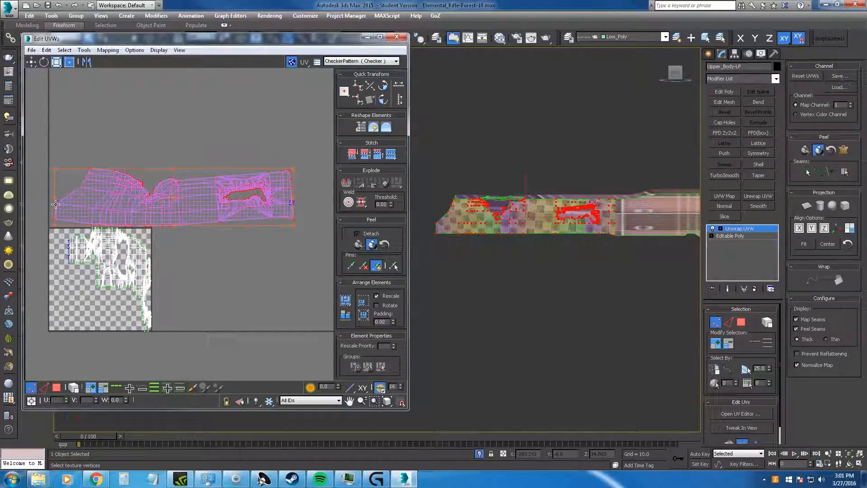
pyautogui.moveTo(58, 203); pyautogui.dragTo(79, 173)
pyautogui.click(132, 120)
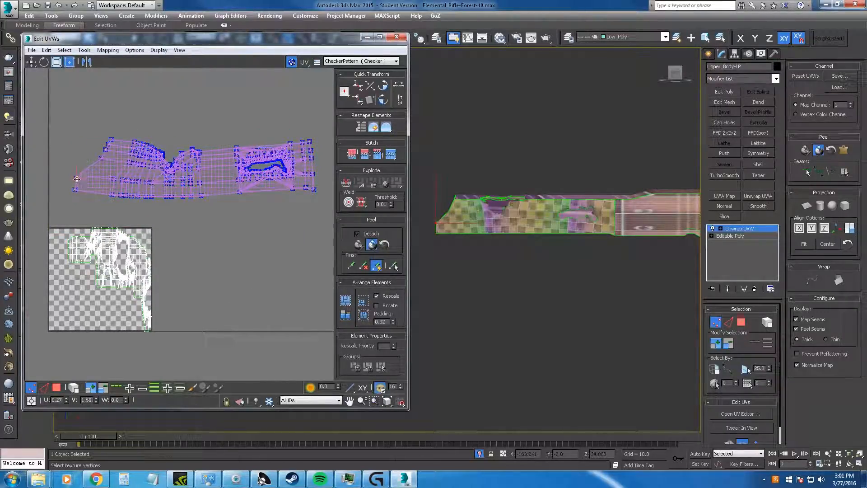
pyautogui.hotkey('ctrl', 'z')
pyautogui.hotkey('ctrl', 'z')
pyautogui.hotkey('ctrl', 'z')
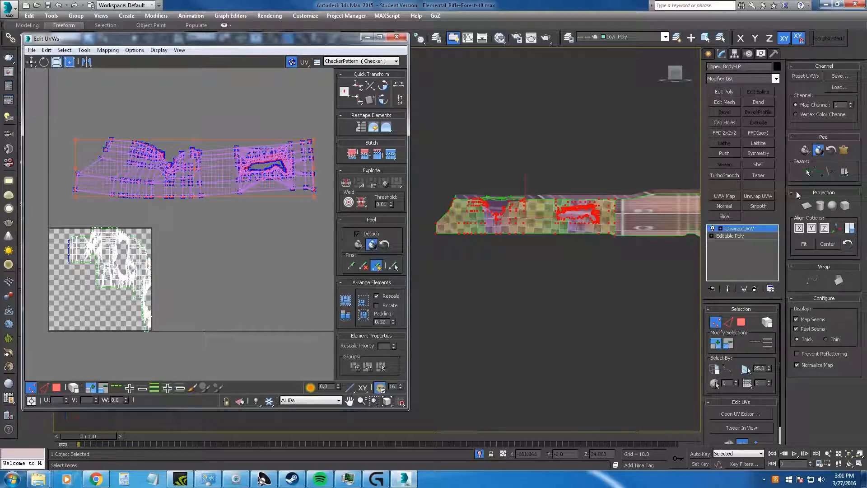
pyautogui.hotkey('ctrl', 'z')
pyautogui.click(832, 151)
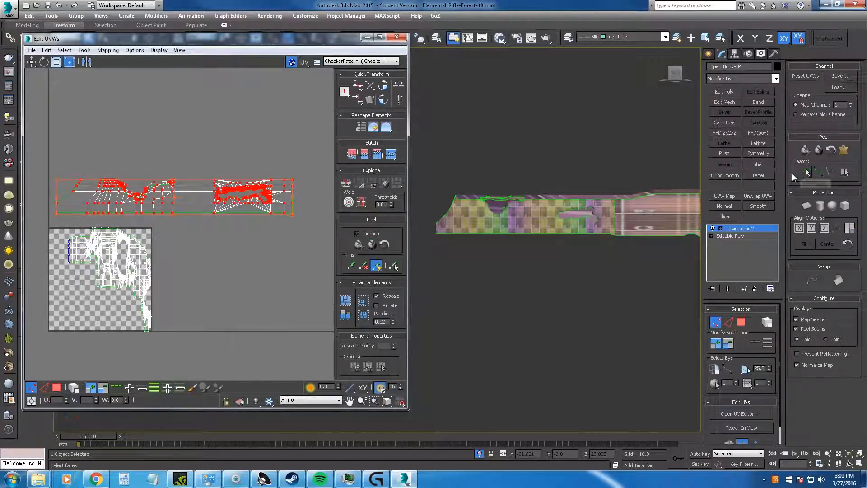
# Open Pelt Map for the shell's faces, run the pelt simulation and reset it.
pyautogui.click(741, 322)
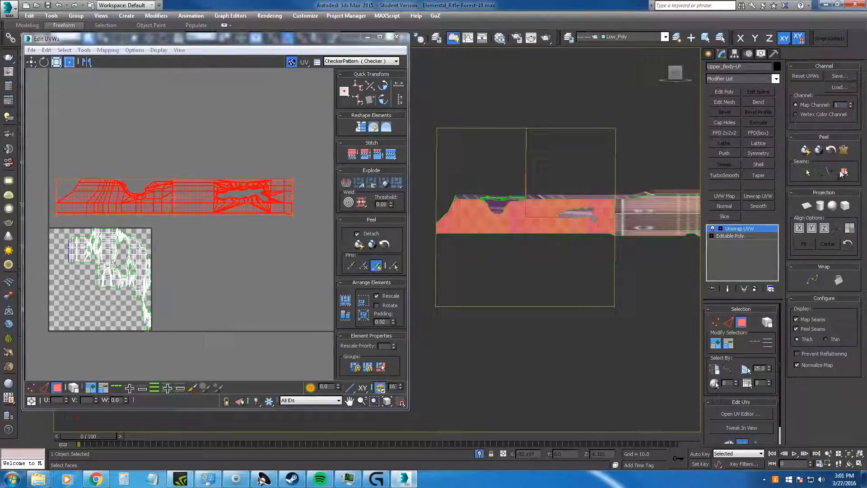
pyautogui.click(843, 152)
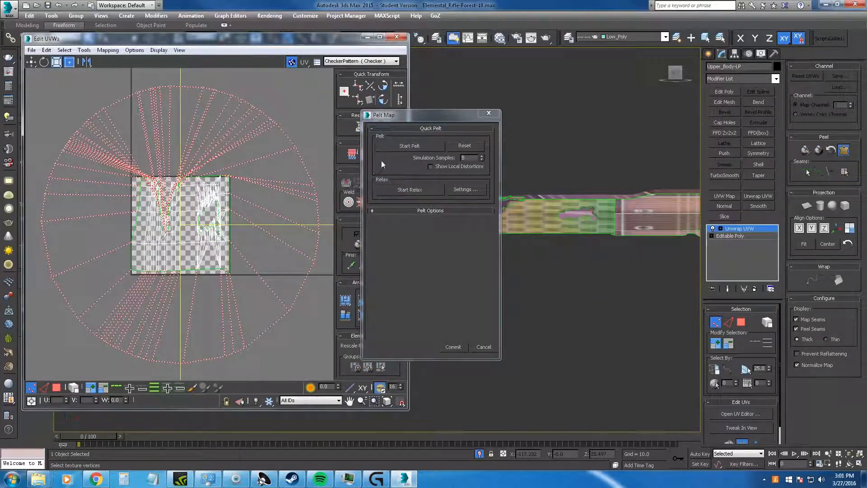
pyautogui.click(424, 147)
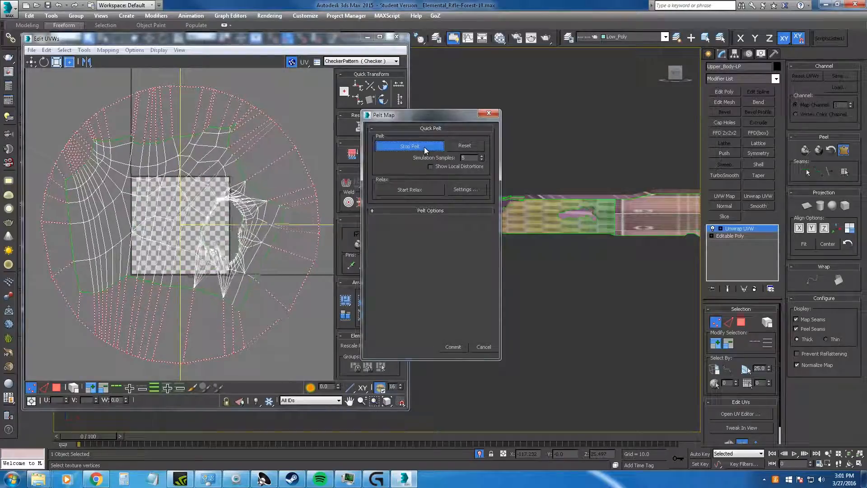
pyautogui.click(424, 147)
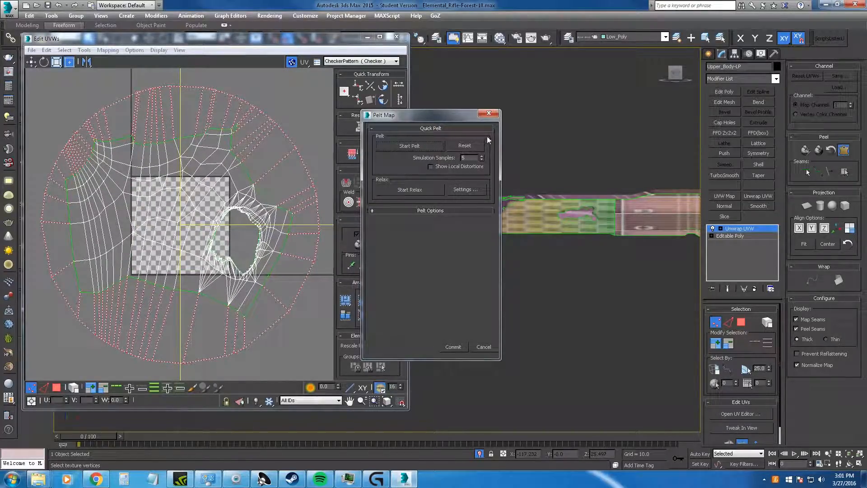
pyautogui.click(470, 147)
# Try Pelt Map's Relax and Straighten Stretcher on the shell, reset and rerun the pelt, and cancel the map.
pyautogui.click(421, 188)
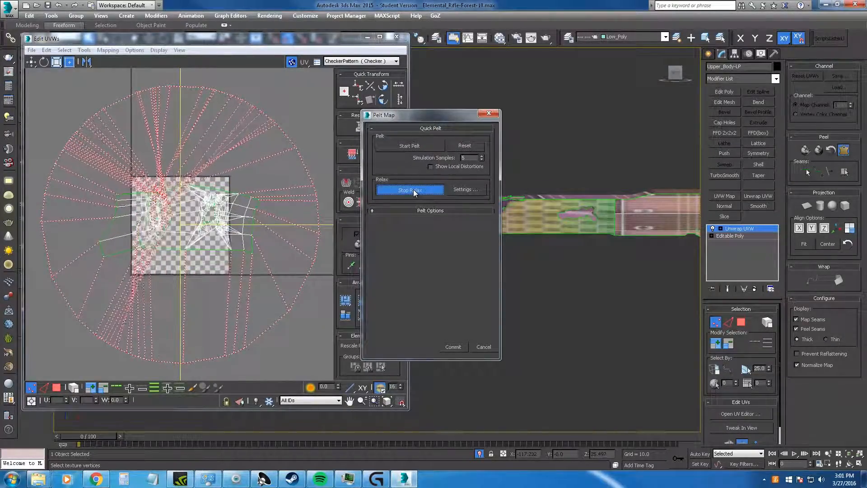
pyautogui.click(403, 209)
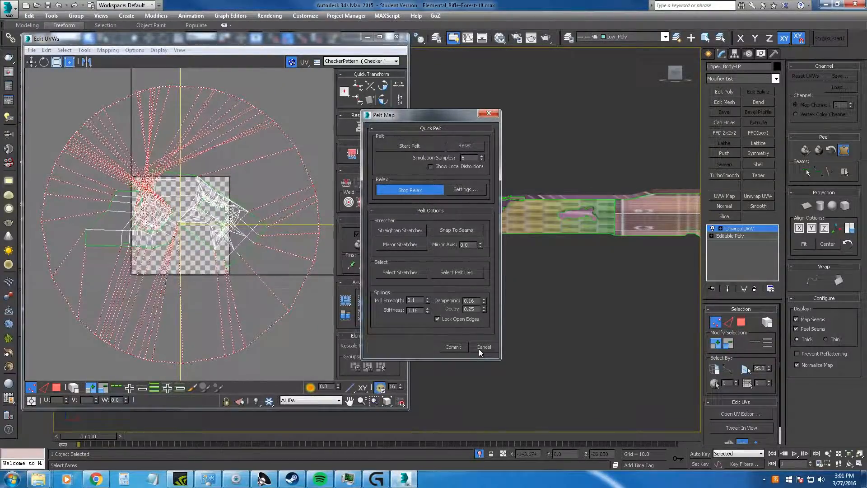
pyautogui.click(400, 232)
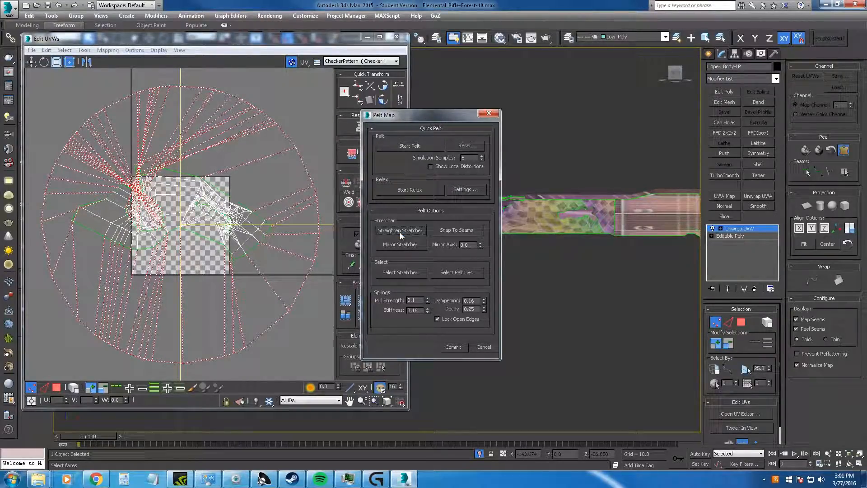
pyautogui.click(458, 146)
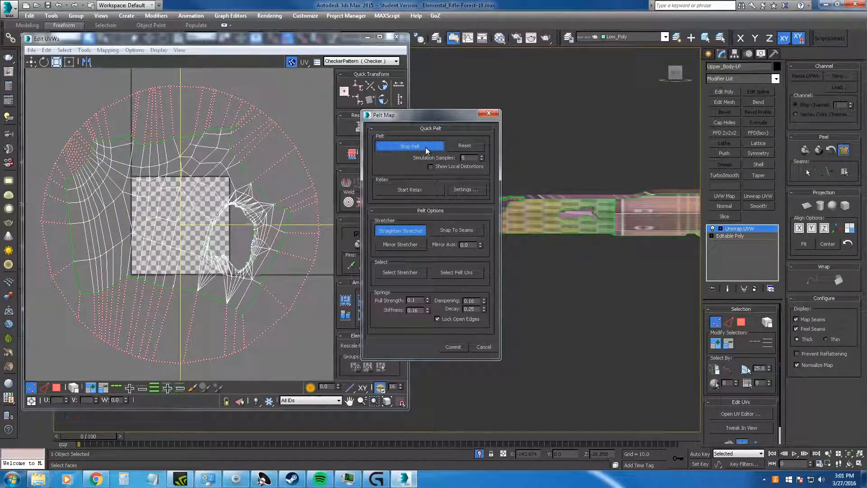
pyautogui.click(425, 147)
pyautogui.click(405, 230)
pyautogui.click(405, 231)
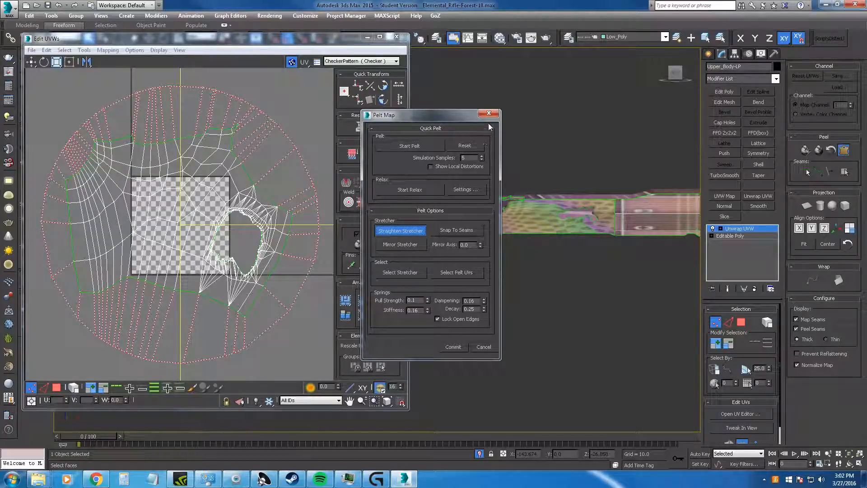
pyautogui.click(481, 347)
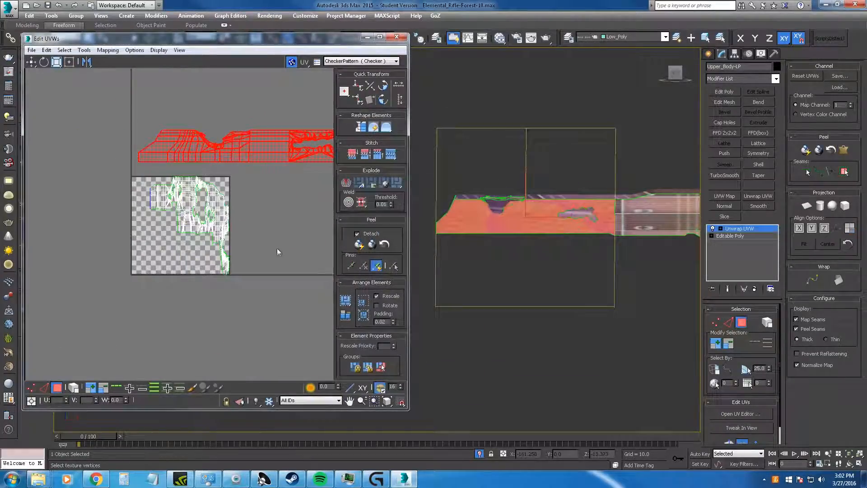
# Apply Quick Peel to the selected side faces and move the resulting shell farther above the UV tile.
pyautogui.click(806, 152)
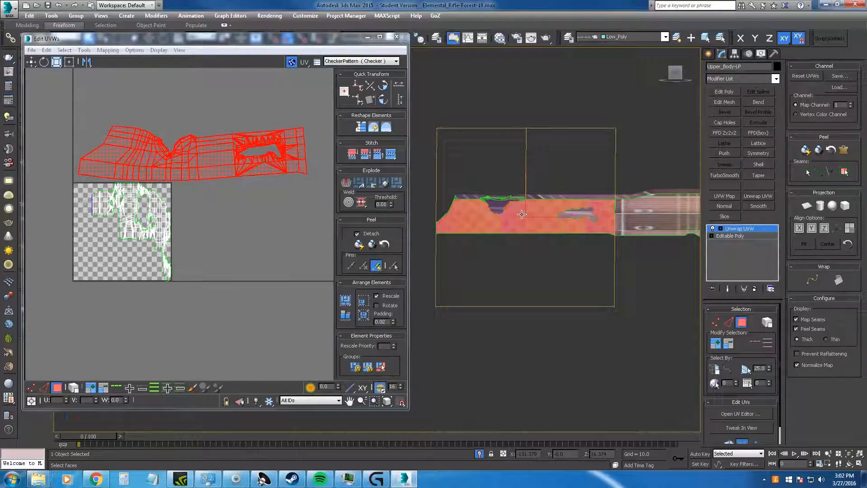
pyautogui.scroll(5, 195, 159)
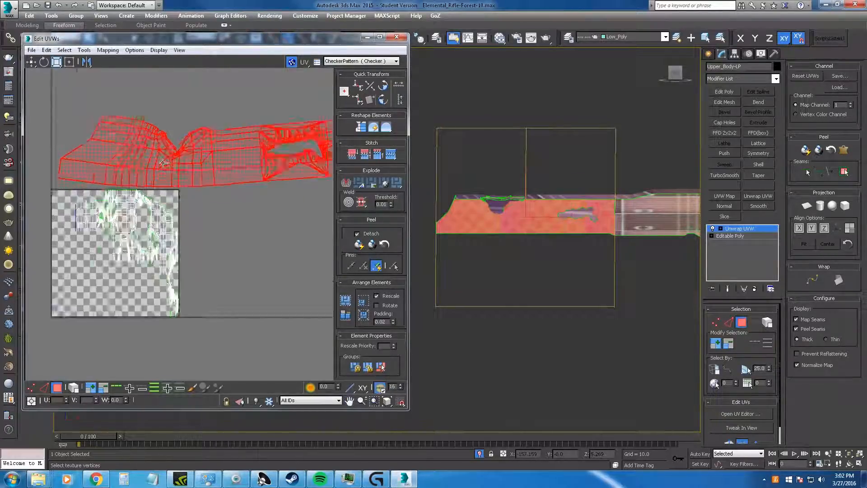
pyautogui.scroll(-6, 195, 159)
pyautogui.moveTo(207, 167); pyautogui.dragTo(226, 109)
pyautogui.scroll(6, 221, 89)
pyautogui.moveTo(210, 108); pyautogui.dragTo(231, 145, button='middle')
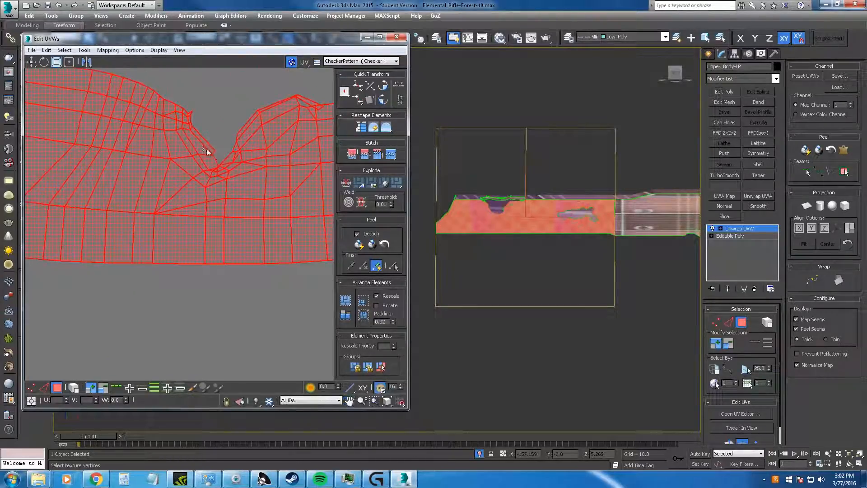
# Adjust the overlapping border vertex at the deepest point of the peeled shell's V-shaped notch.
pyautogui.click(230, 144)
pyautogui.scroll(4, 222, 166)
pyautogui.scroll(5, 226, 158)
pyautogui.press('1')
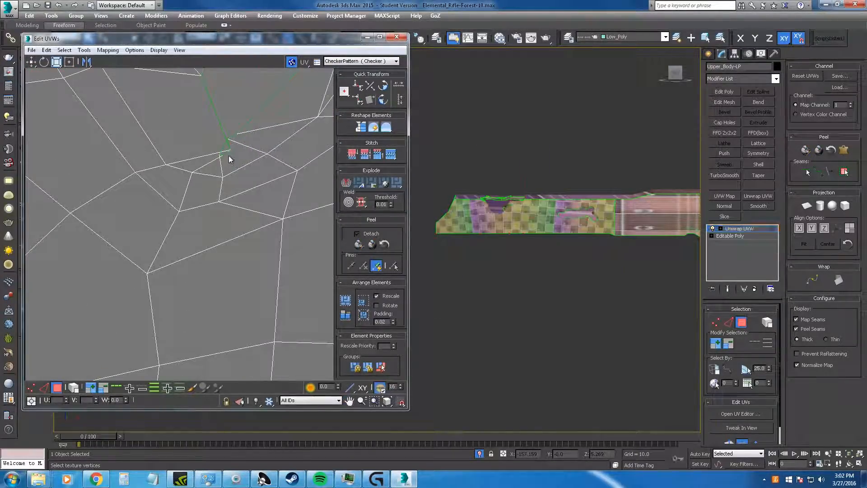
pyautogui.moveTo(230, 151); pyautogui.dragTo(231, 147, button='middle')
pyautogui.click(224, 136)
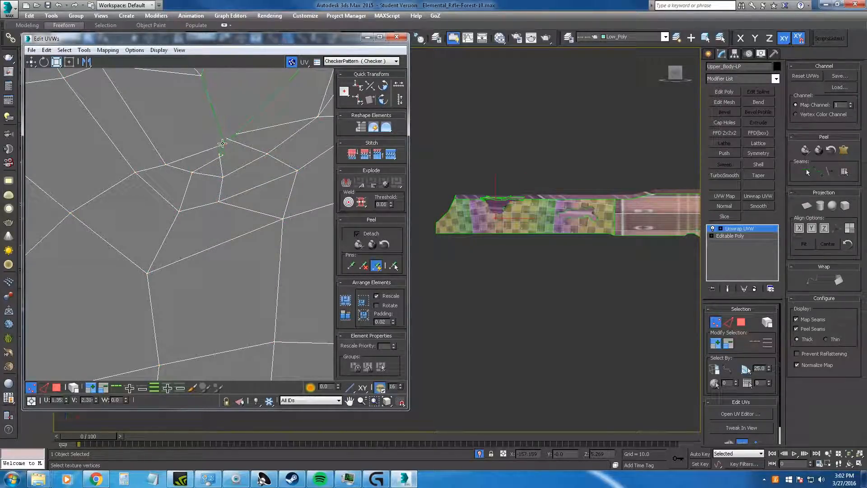
pyautogui.moveTo(212, 141); pyautogui.dragTo(226, 154)
# Reposition the stray border vertex on the small flap beside the shell's V-shaped notch.
pyautogui.scroll(-5, 209, 120)
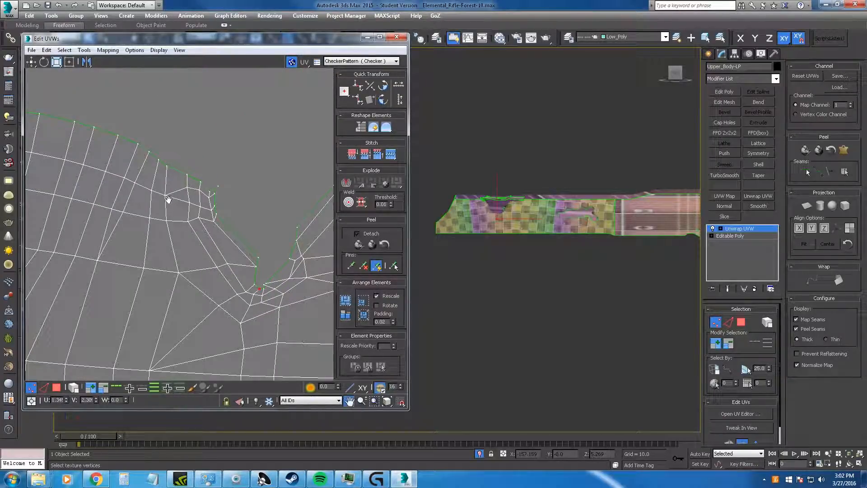
pyautogui.moveTo(168, 199); pyautogui.dragTo(223, 159, button='middle')
pyautogui.scroll(-4, 230, 194)
pyautogui.moveTo(323, 198); pyautogui.dragTo(222, 173, button='middle')
pyautogui.scroll(3, 221, 173)
pyautogui.scroll(3, 219, 176)
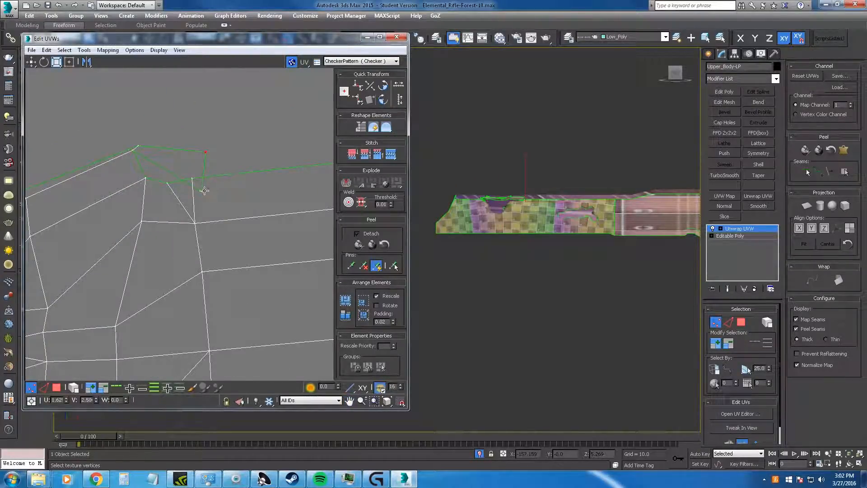
pyautogui.moveTo(134, 144); pyautogui.dragTo(113, 136)
# Adjust the flap's neighbouring corner vertex and compare its faces with the cutout edge on the rifle model.
pyautogui.keyDown('alt'); pyautogui.moveTo(545, 197); pyautogui.dragTo(517, 238, button='middle'); pyautogui.keyUp('alt')
pyautogui.scroll(8, 567, 240)
pyautogui.keyDown('alt'); pyautogui.moveTo(571, 278); pyautogui.dragTo(572, 303, button='middle'); pyautogui.keyUp('alt')
pyautogui.scroll(-2, 167, 162)
pyautogui.moveTo(196, 153); pyautogui.dragTo(194, 153)
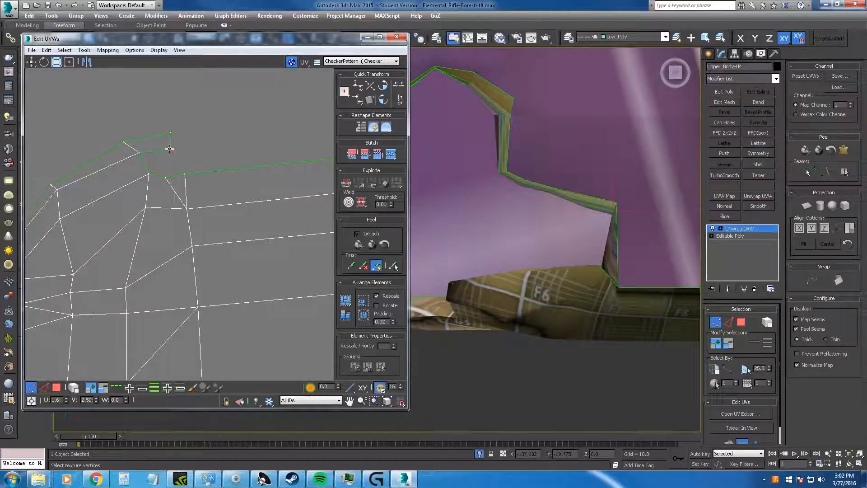
pyautogui.keyDown('alt'); pyautogui.moveTo(633, 268); pyautogui.dragTo(698, 218, button='middle'); pyautogui.keyUp('alt')
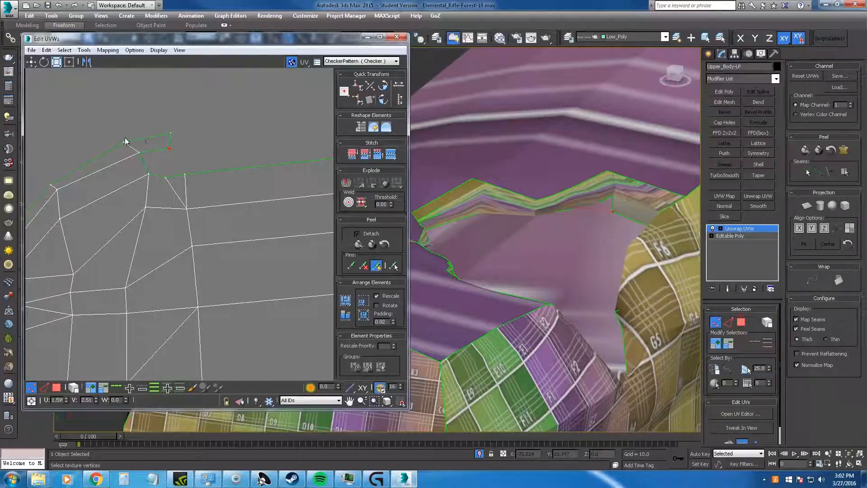
pyautogui.scroll(-9, 510, 231)
pyautogui.keyDown('alt'); pyautogui.moveTo(518, 230); pyautogui.dragTo(480, 230, button='middle'); pyautogui.keyUp('alt')
pyautogui.scroll(6, 487, 219)
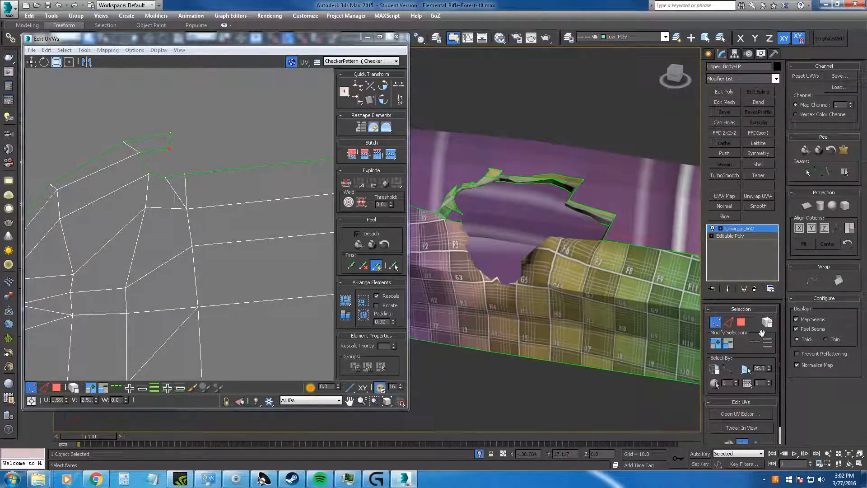
# Try a face selection across the shell, then a nudge of the notch flap's corner vertex, and undo the vertex move.
pyautogui.click(742, 322)
pyautogui.moveTo(152, 214); pyautogui.dragTo(155, 207, button='middle')
pyautogui.scroll(-10, 155, 207)
pyautogui.moveTo(242, 175); pyautogui.dragTo(64, 224)
pyautogui.click(234, 204)
pyautogui.scroll(12, 206, 205)
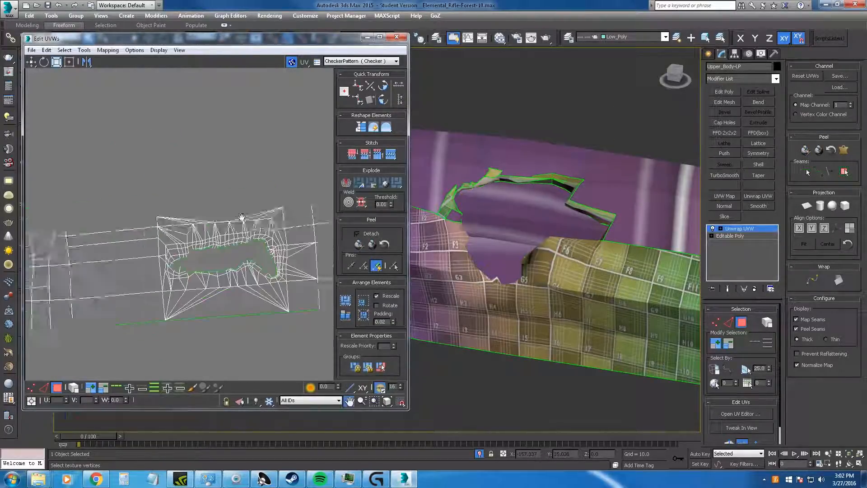
pyautogui.press('1')
pyautogui.moveTo(316, 285); pyautogui.dragTo(315, 278)
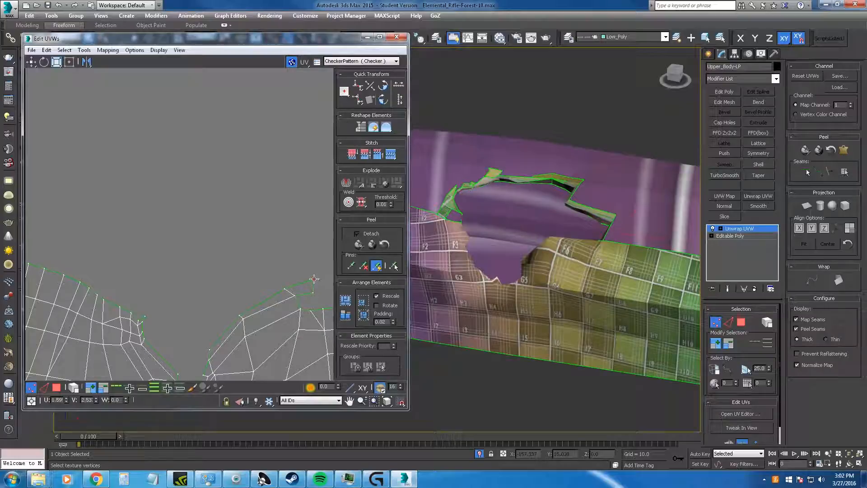
pyautogui.keyDown('alt'); pyautogui.moveTo(486, 286); pyautogui.dragTo(675, 277, button='middle'); pyautogui.keyUp('alt')
pyautogui.hotkey('ctrl', 'z')
# Inspect the peeled shell's far end and the dense edges around its elongated opening.
pyautogui.moveTo(274, 299); pyautogui.dragTo(133, 262, button='middle')
pyautogui.scroll(-4, 286, 292)
pyautogui.moveTo(206, 271); pyautogui.dragTo(172, 270, button='middle')
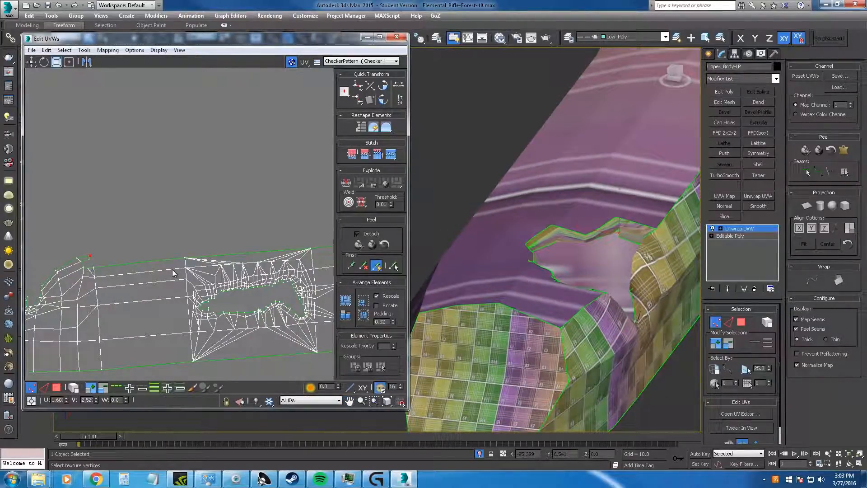
pyautogui.moveTo(223, 269); pyautogui.dragTo(194, 268)
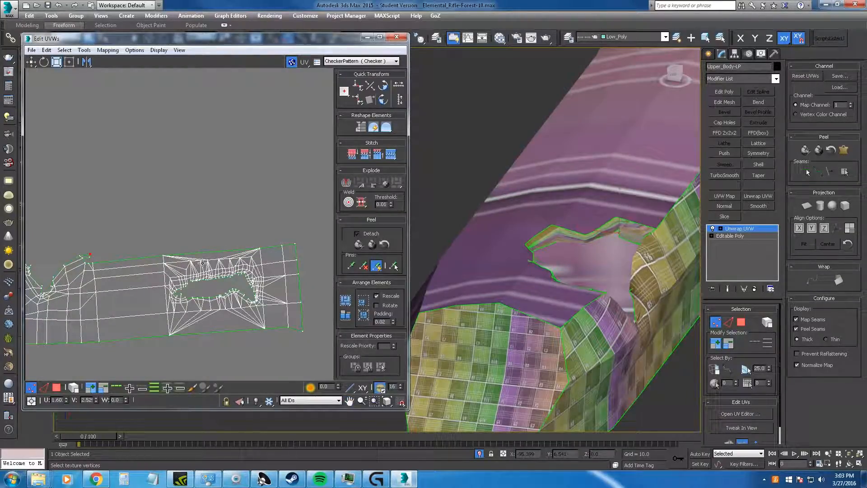